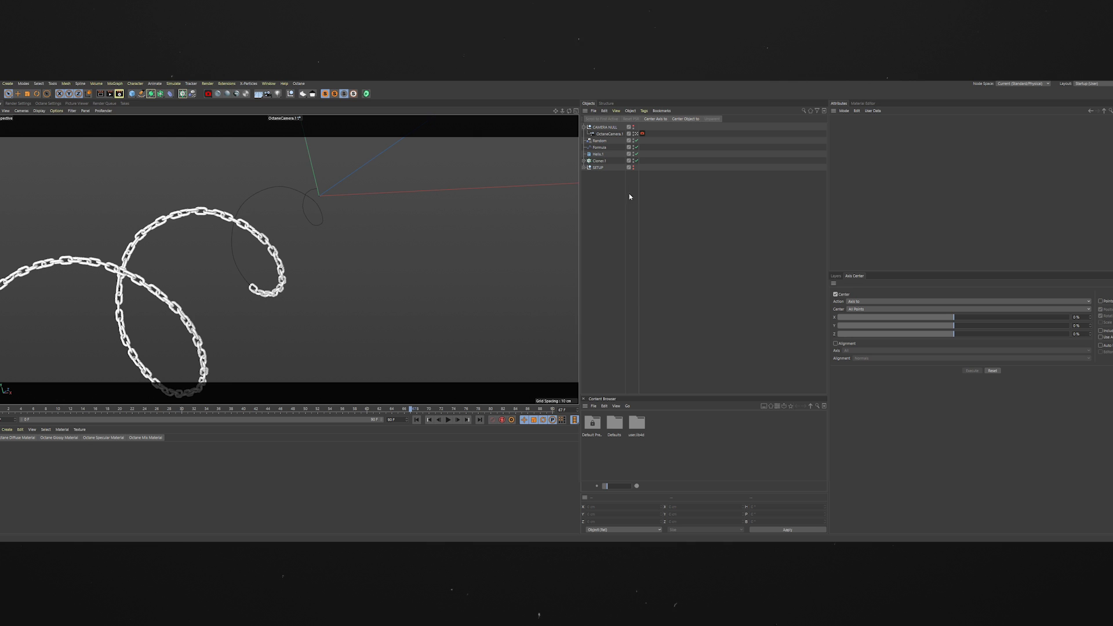
Step: Collapse the CAMERA NULL group and move it down the object hierarchy to sit directly above SETUP
left_click(480, 420)
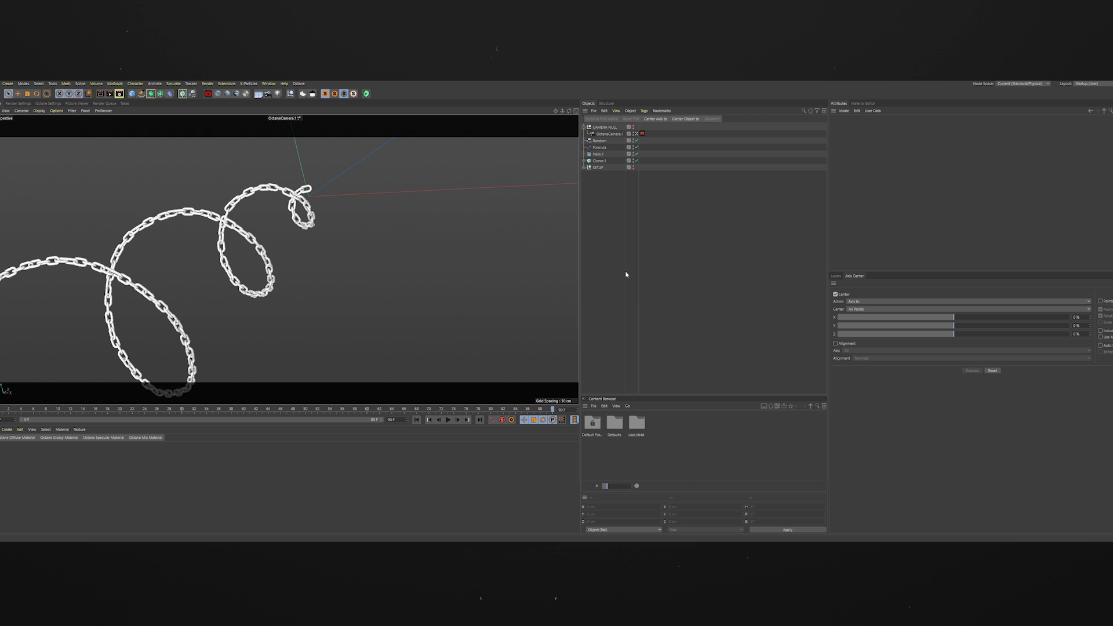
left_click(584, 127)
left_click_drag(599, 129, 601, 158)
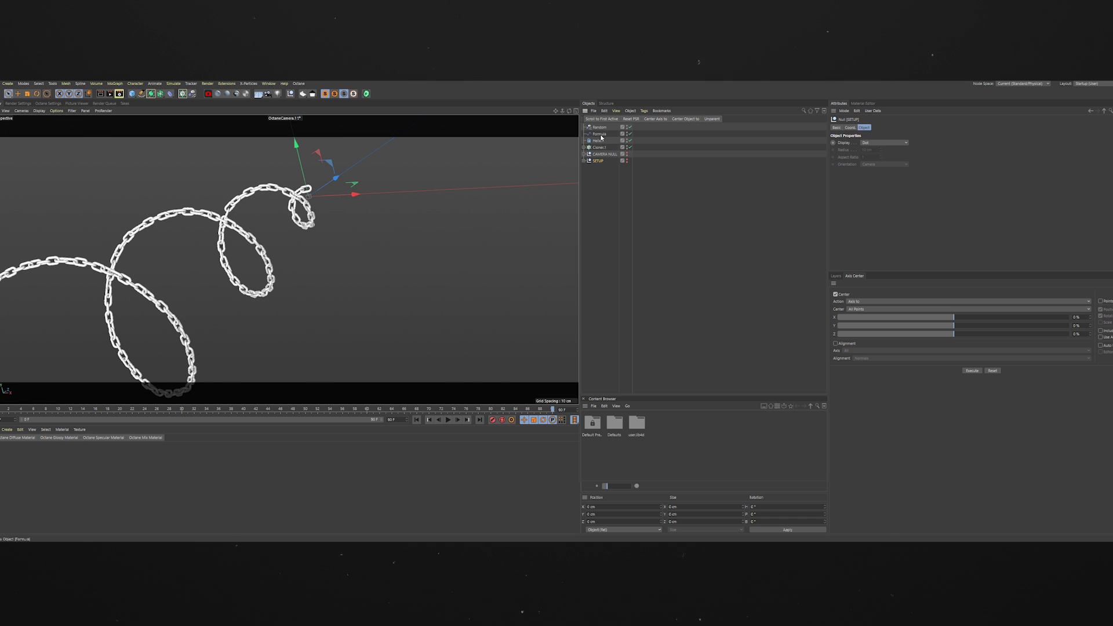
left_click(606, 187)
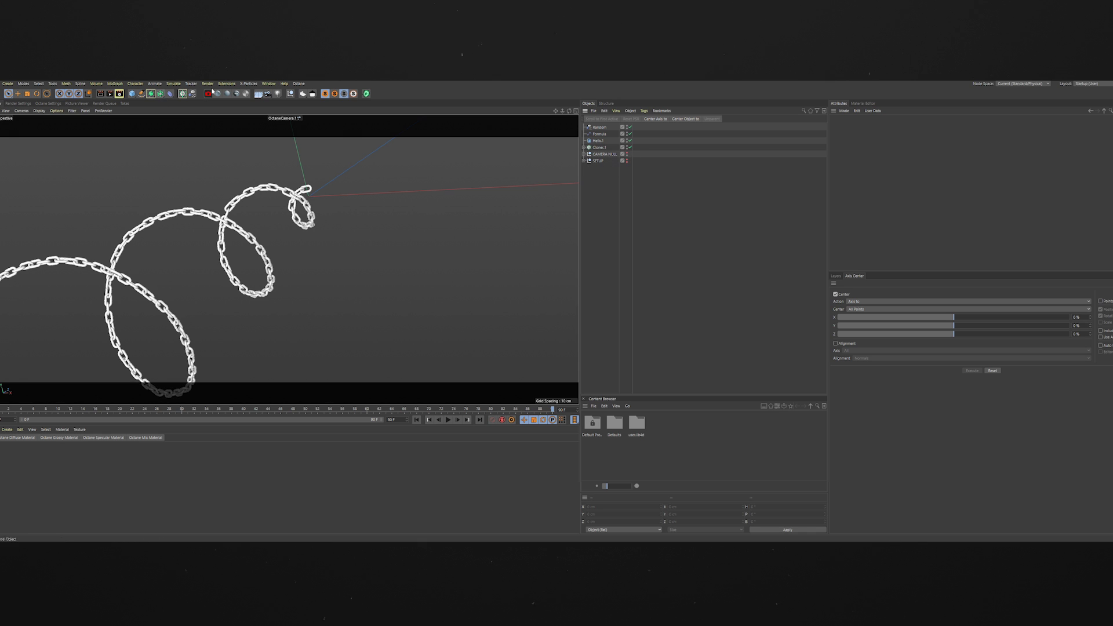
Step: Add an X-Particles system to the scene and turn off its icon display in the viewport
left_click(256, 85)
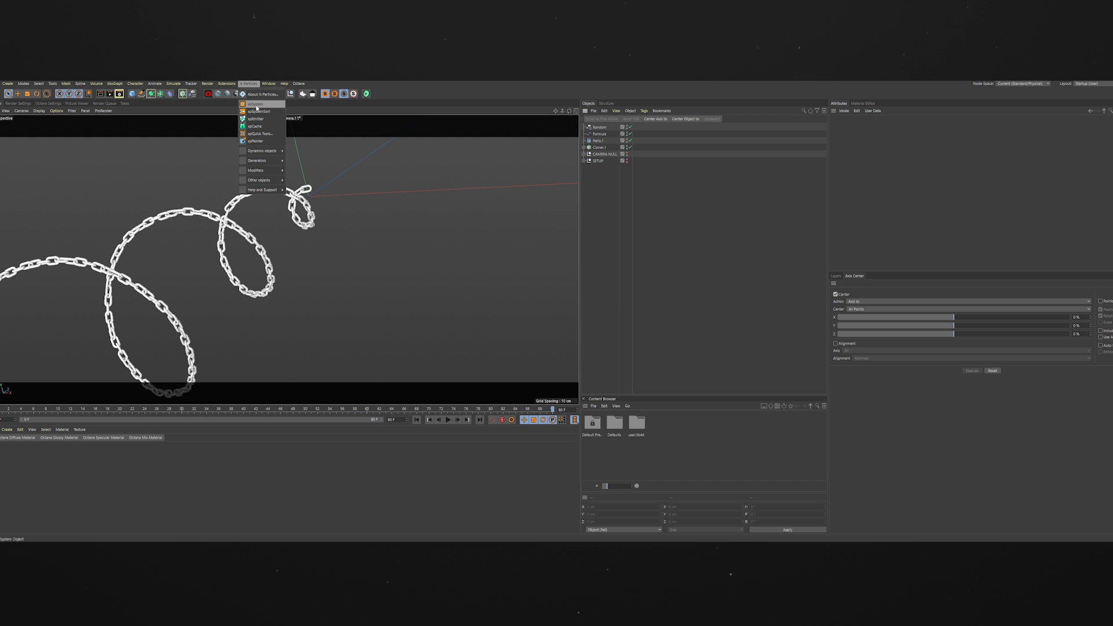
left_click(256, 105)
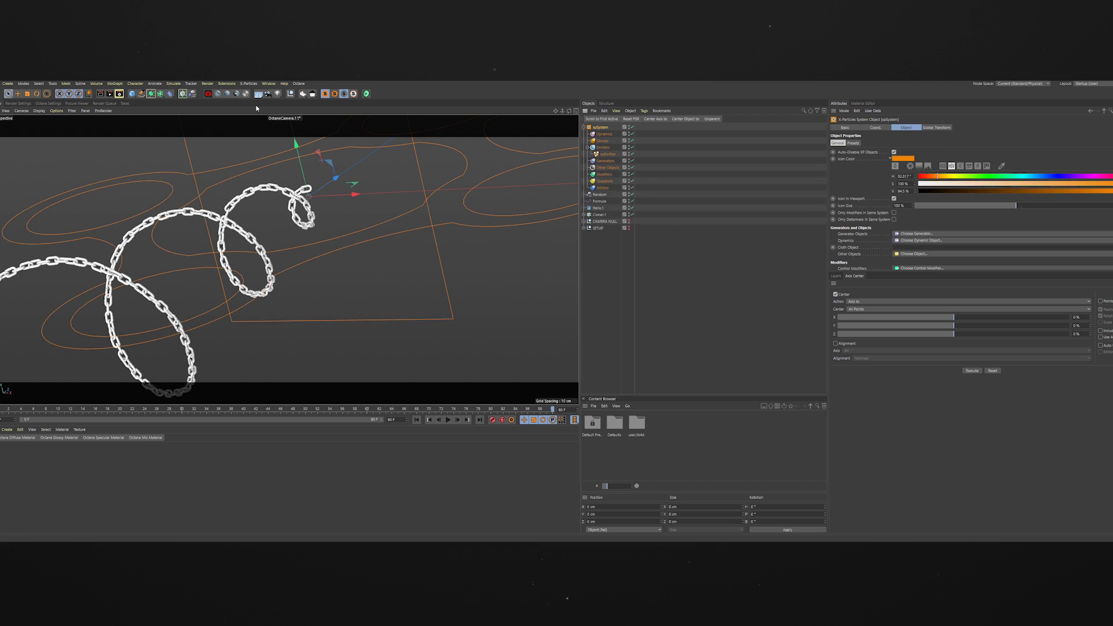
left_click(667, 252)
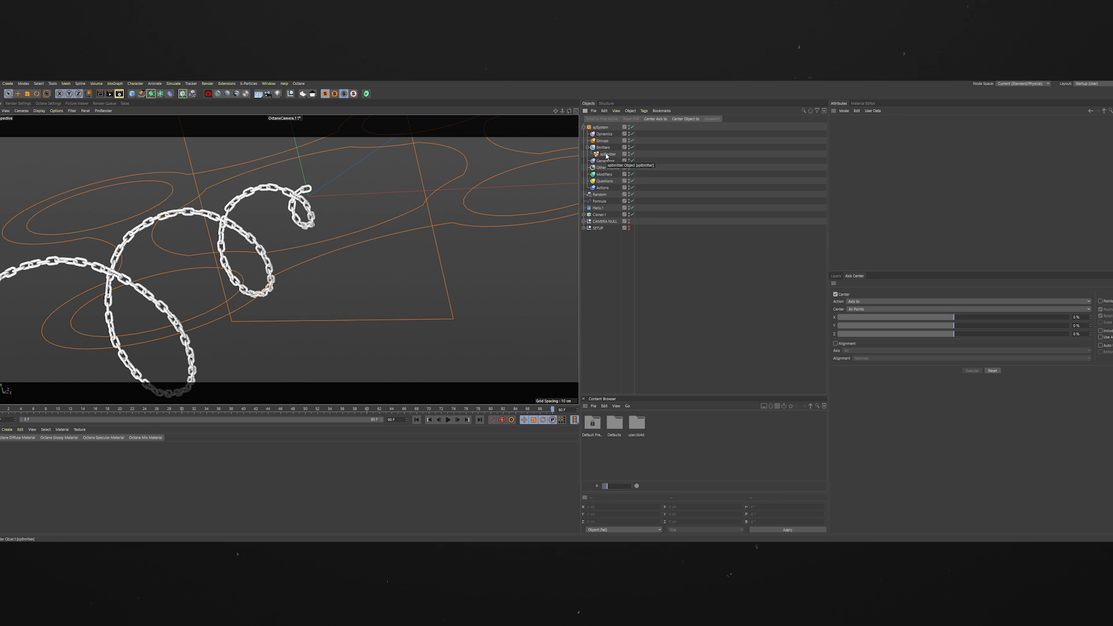
left_click(604, 128)
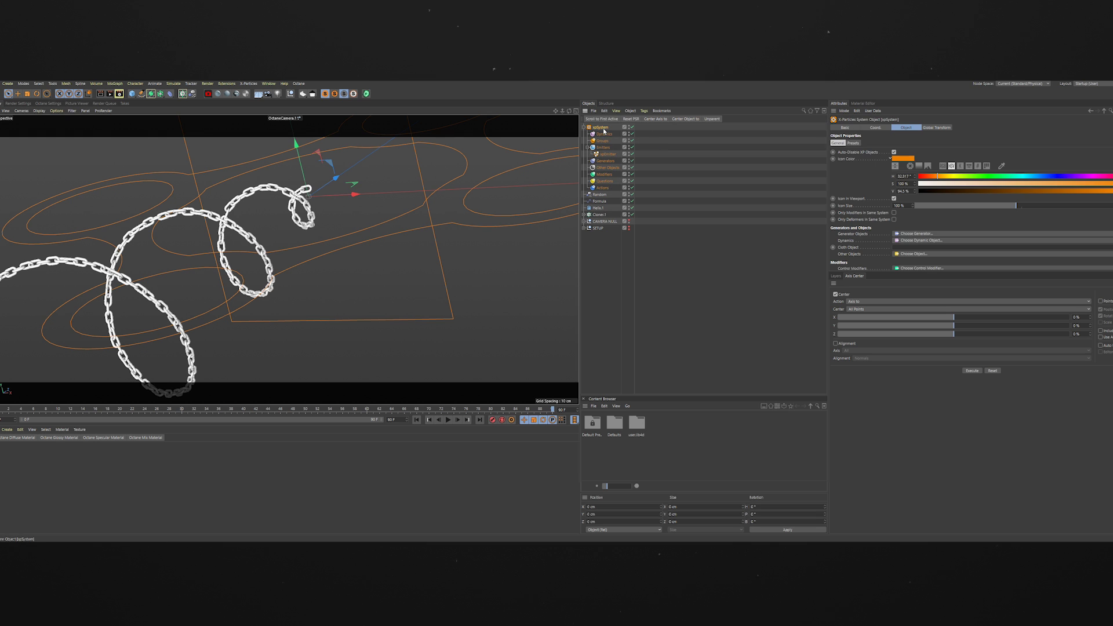
left_click(894, 198)
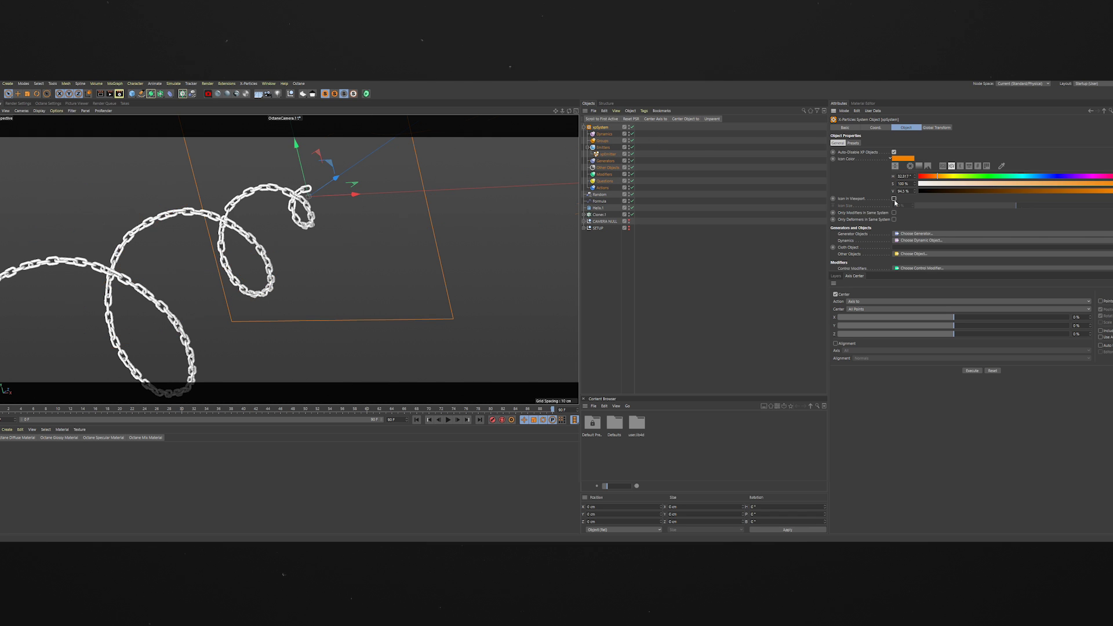
Step: Set the xpEmitter's particle editor display to Circle and preview the emission by playing the animation
left_click(605, 153)
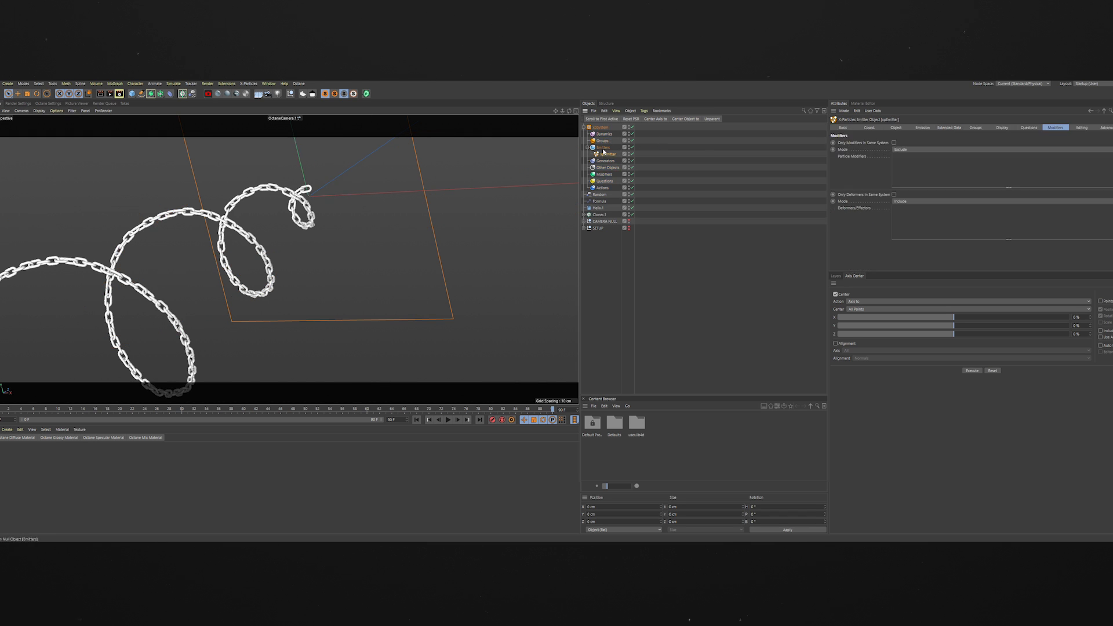
left_click(603, 148)
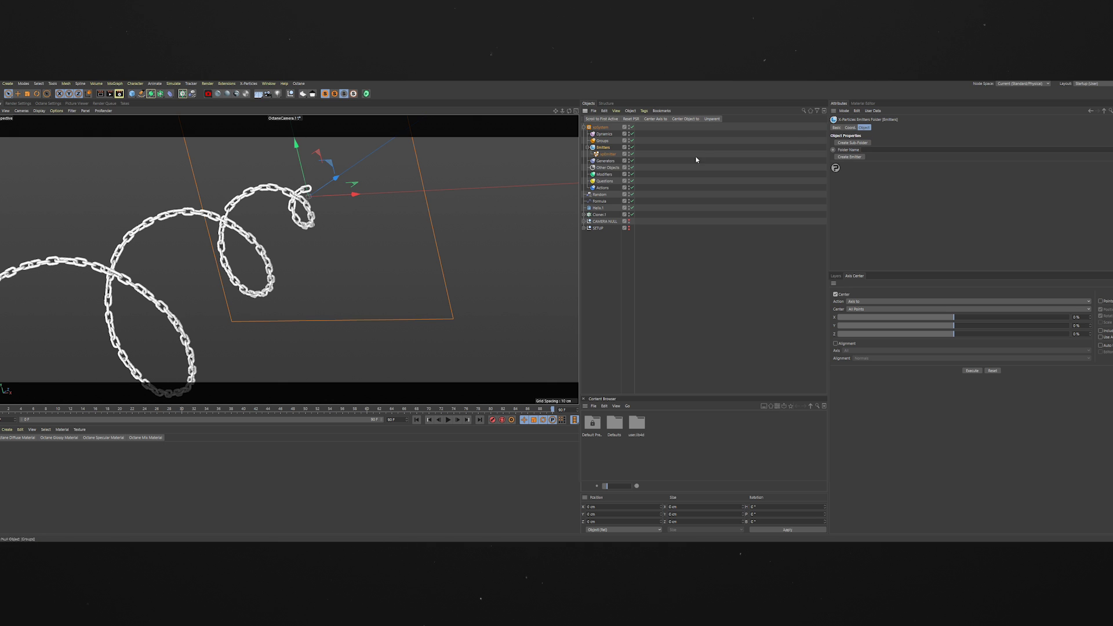
left_click(605, 154)
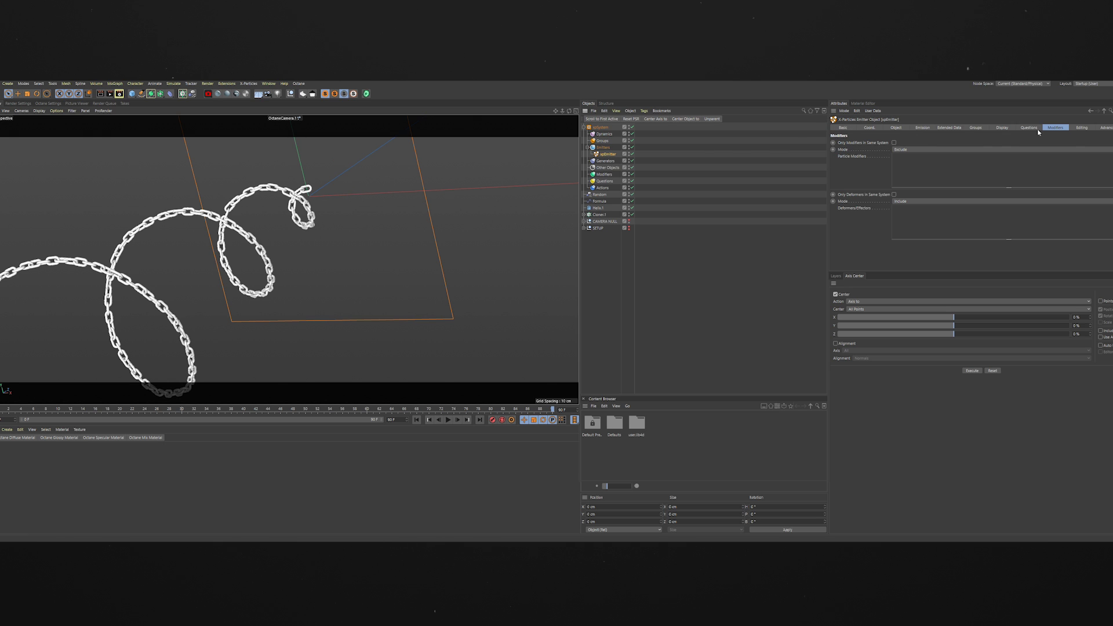
left_click(1004, 128)
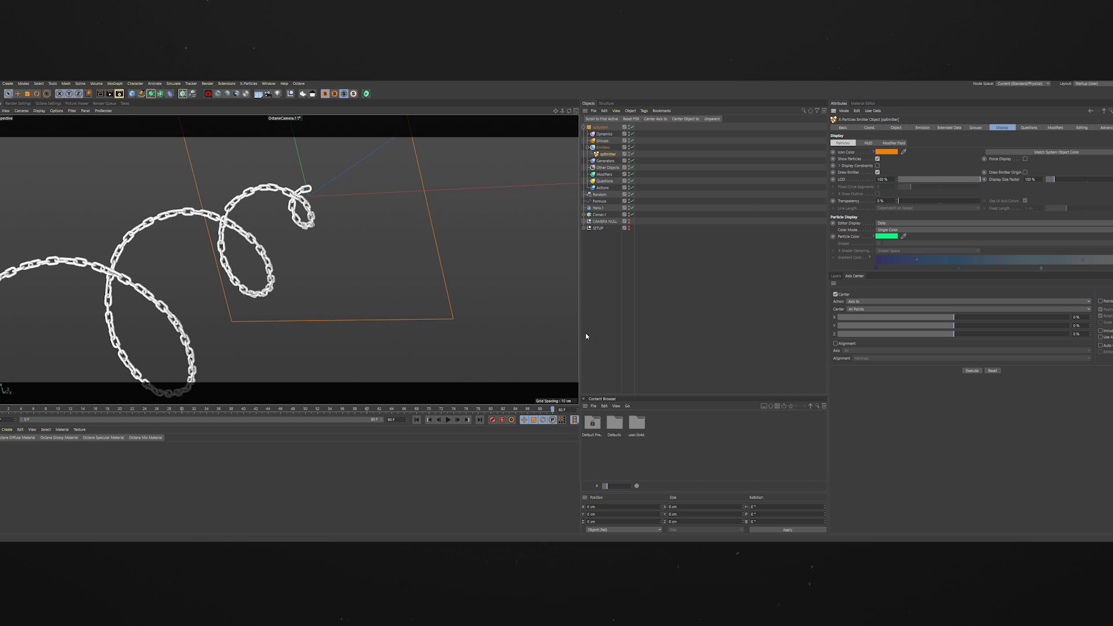
left_click(417, 420)
left_click(448, 420)
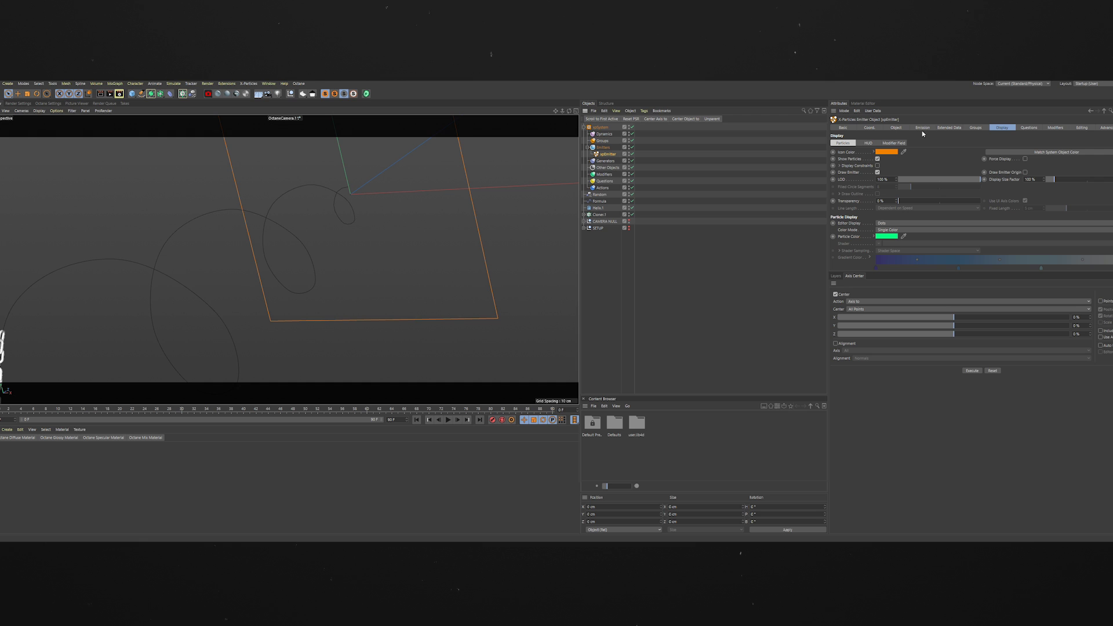
left_click(887, 222)
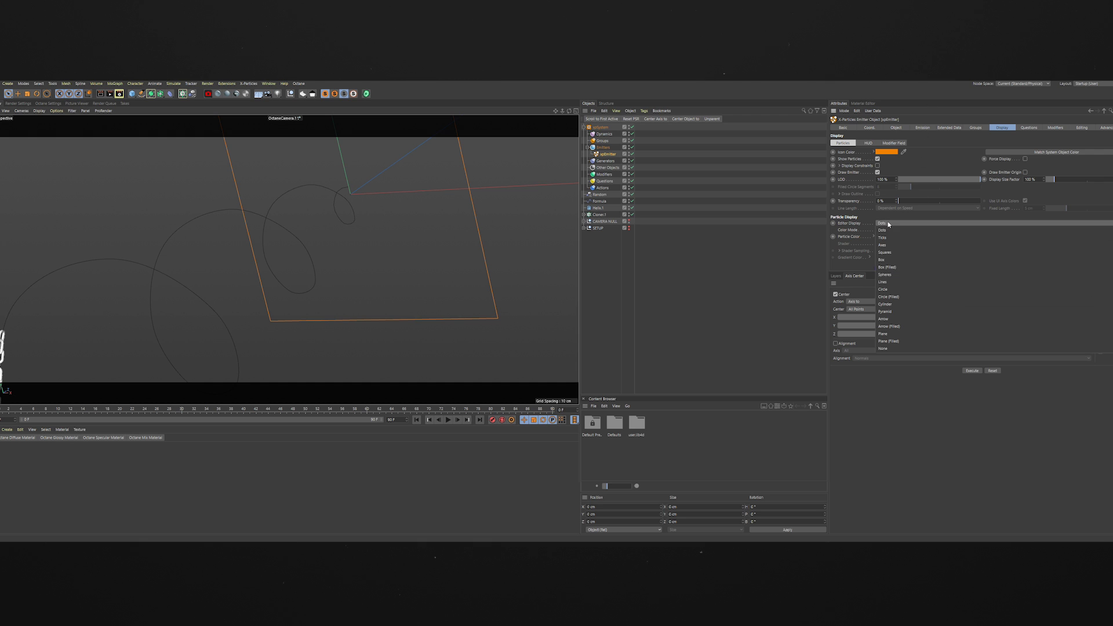
left_click(892, 288)
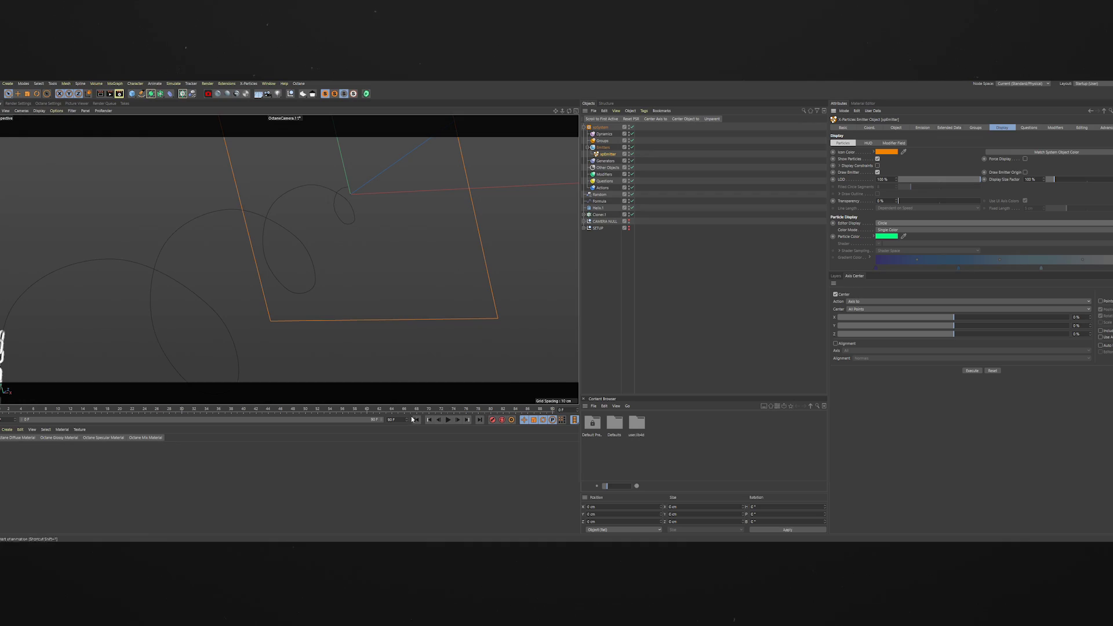
left_click(447, 420)
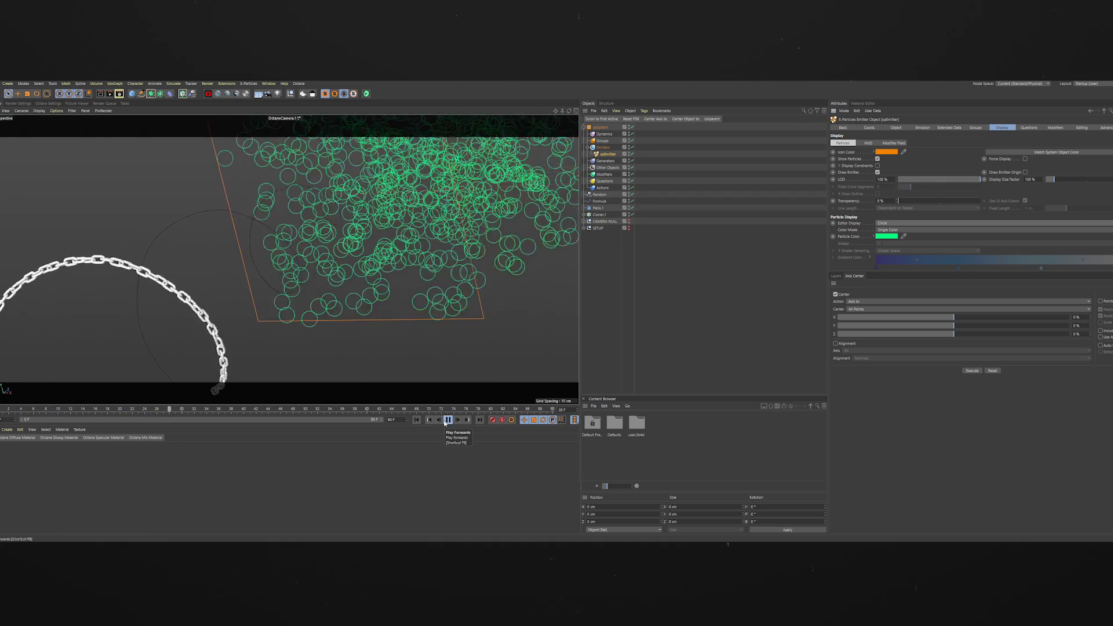
left_click(414, 422)
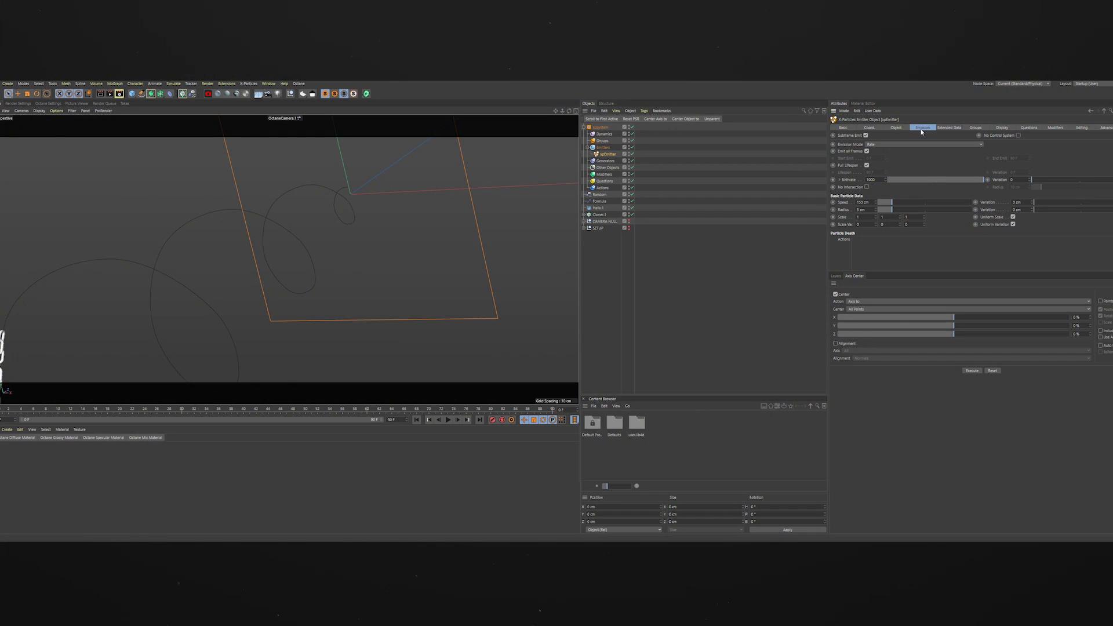
Step: Switch the viewport from the Octane camera to the default camera, frame the whole scene, and play the animation
left_click(897, 128)
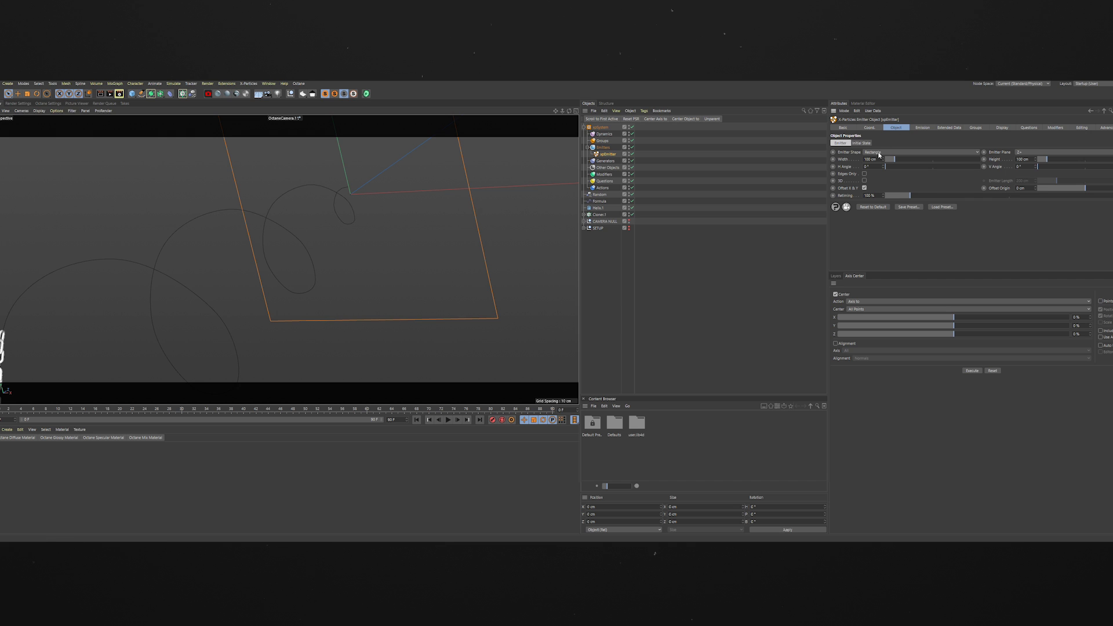
left_click(584, 220)
left_click(637, 228)
left_click(636, 228)
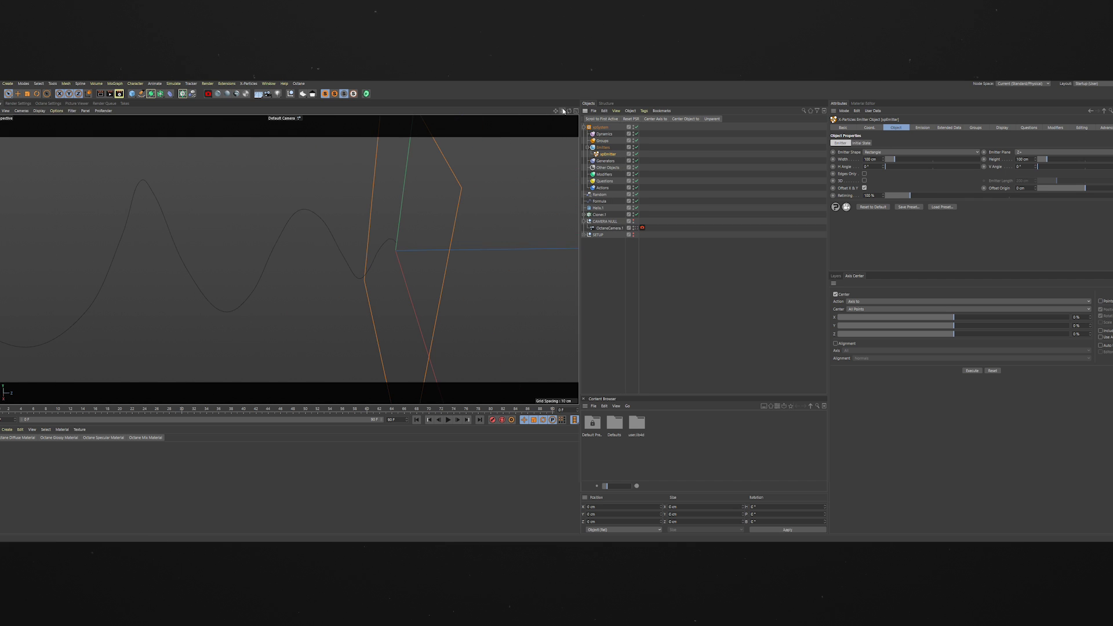
left_click(5, 110)
left_click(23, 151)
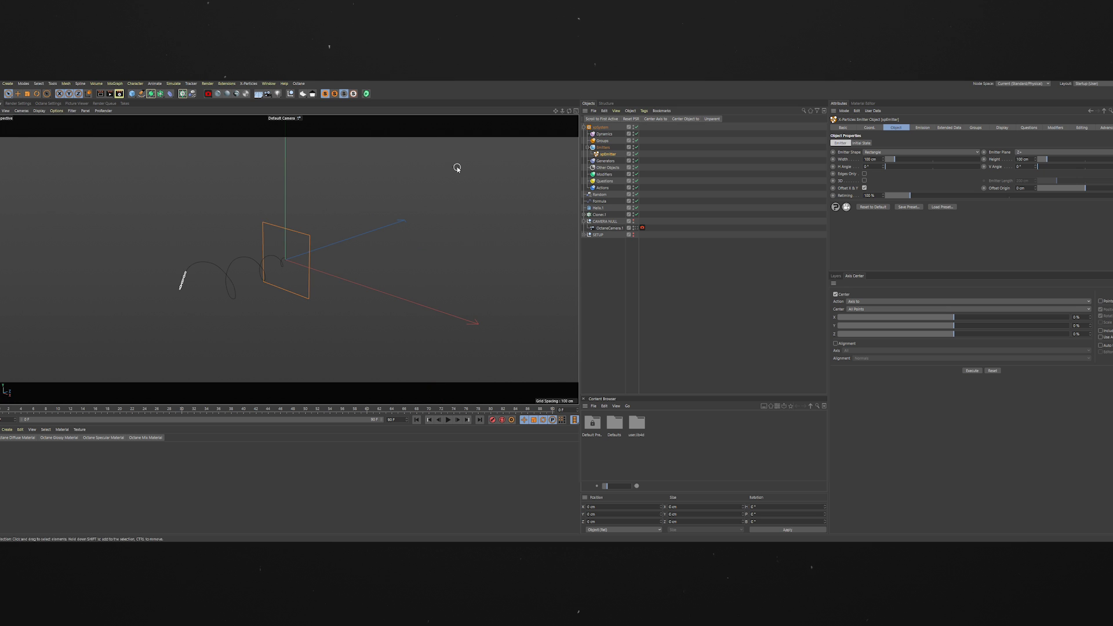
left_click(448, 420)
left_click(448, 420)
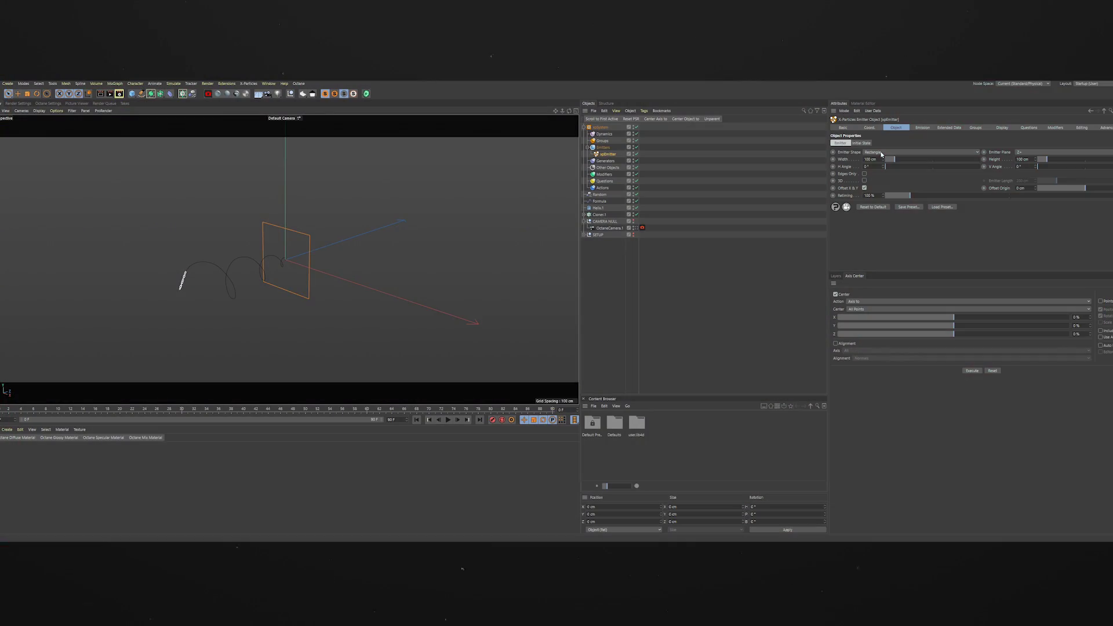
Step: Set the emitter shape to Object with the chain's Cloner.1 as the source object, and play back the simulation
left_click(880, 152)
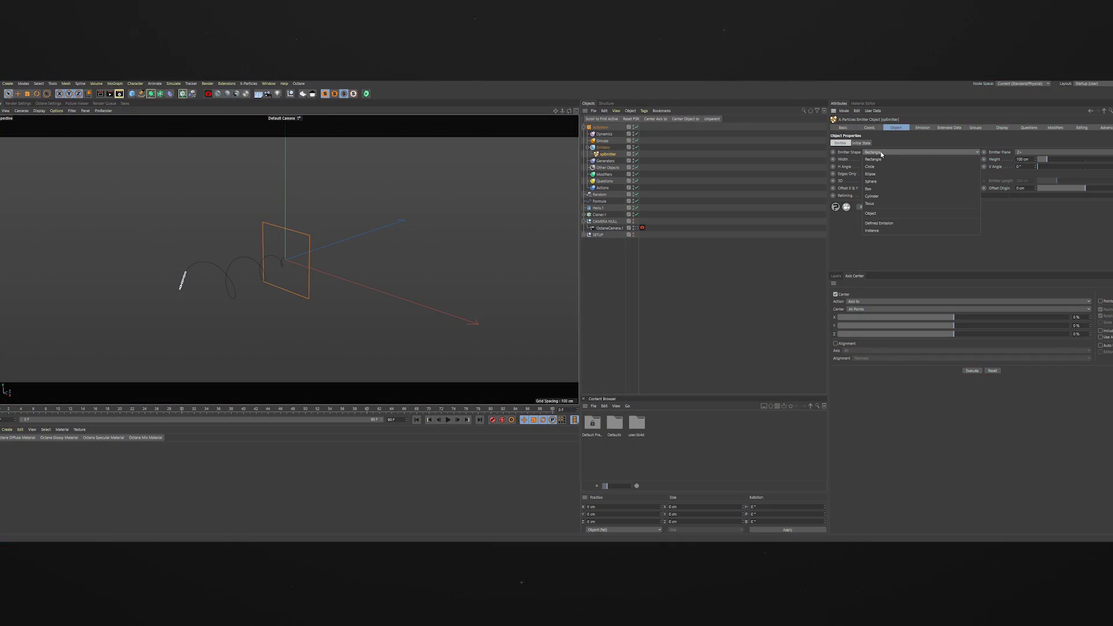
left_click(875, 213)
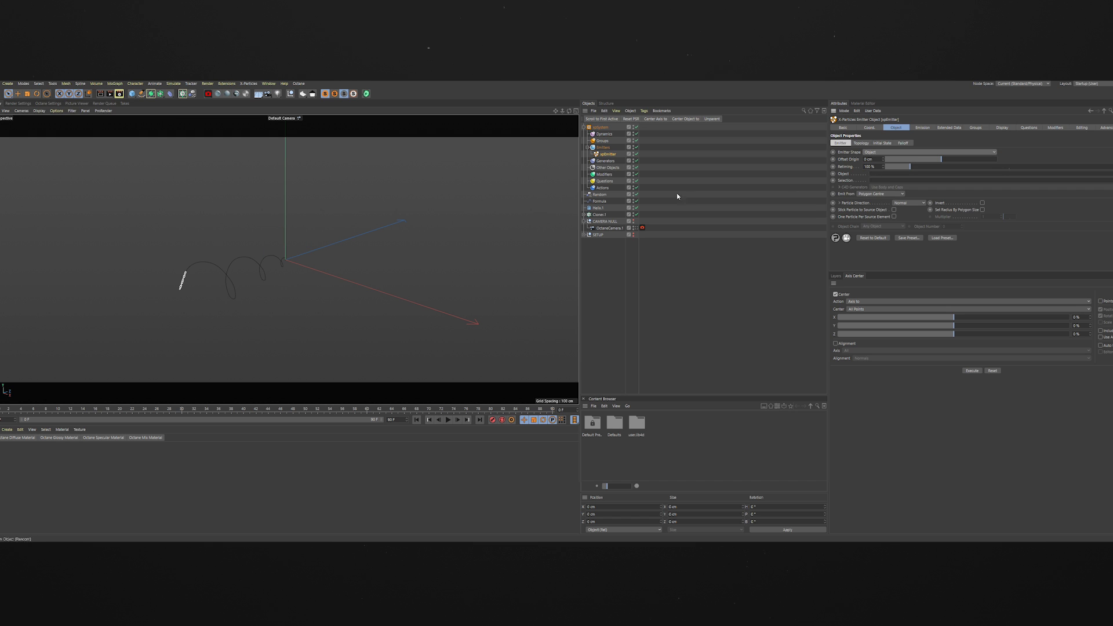
left_click_drag(598, 216, 878, 174)
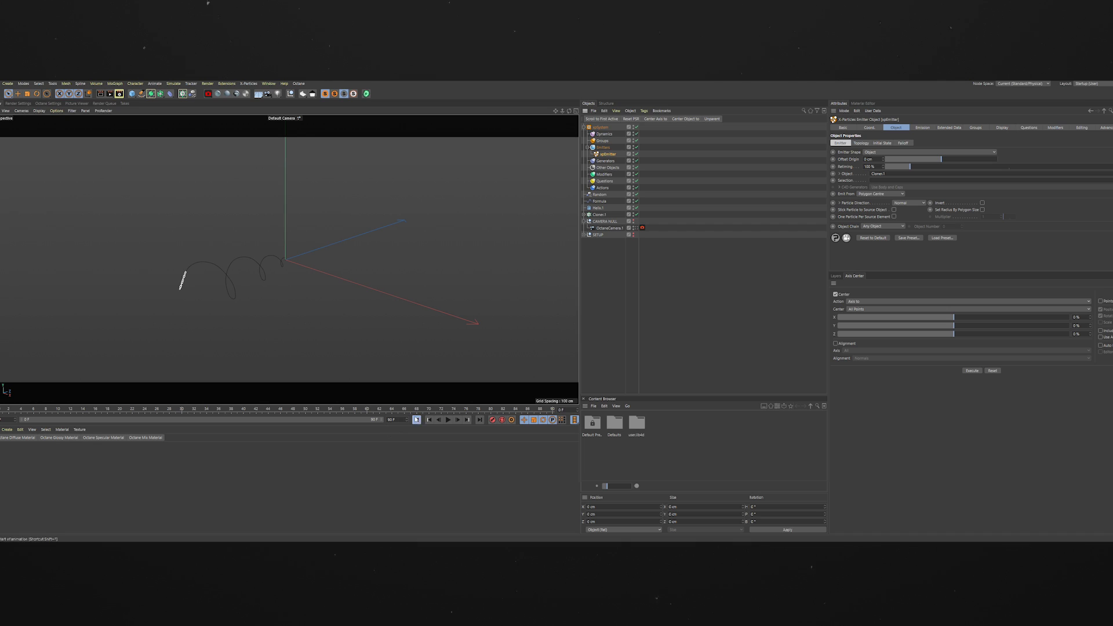
left_click(448, 420)
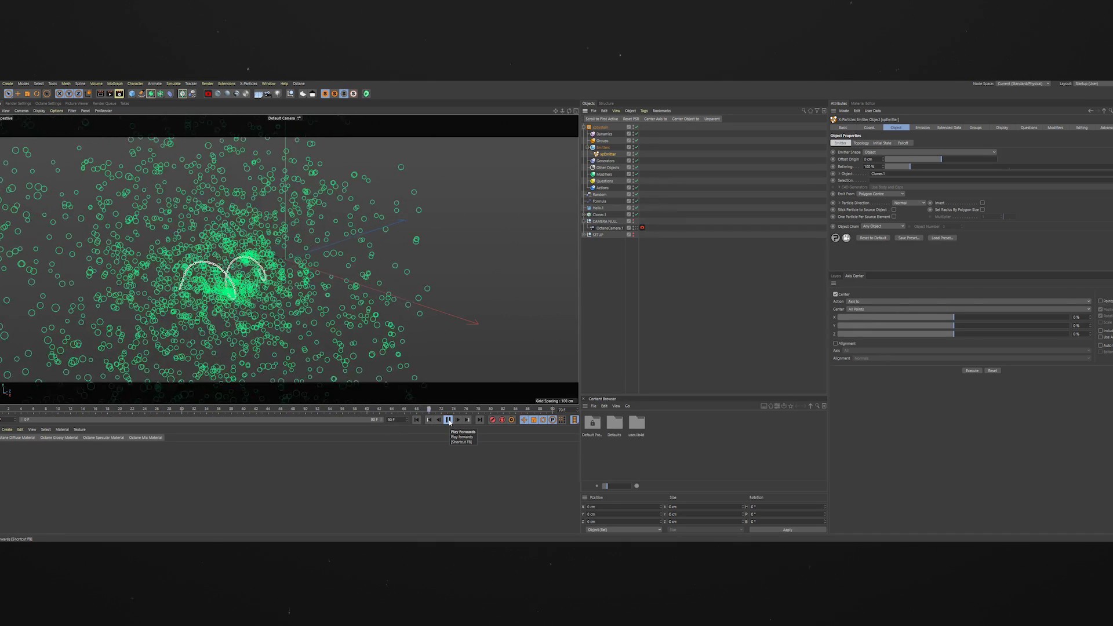
left_click(449, 420)
left_click(416, 419)
left_click(448, 421)
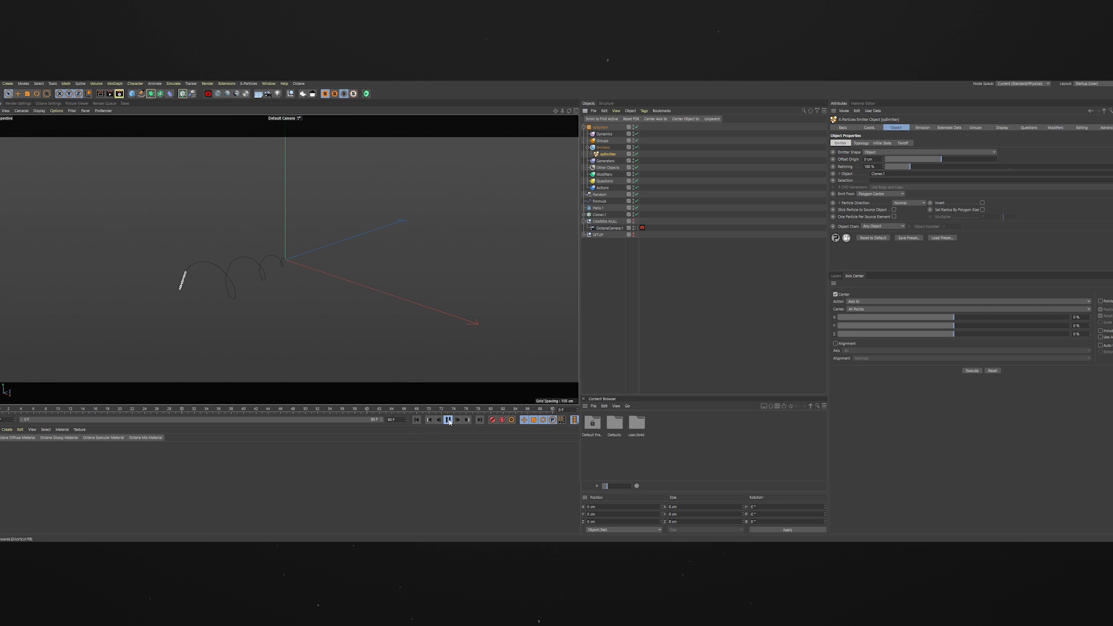
left_click(448, 420)
left_click(417, 420)
Step: Try a project length of 30 frames and play back the particle emission
left_click(922, 127)
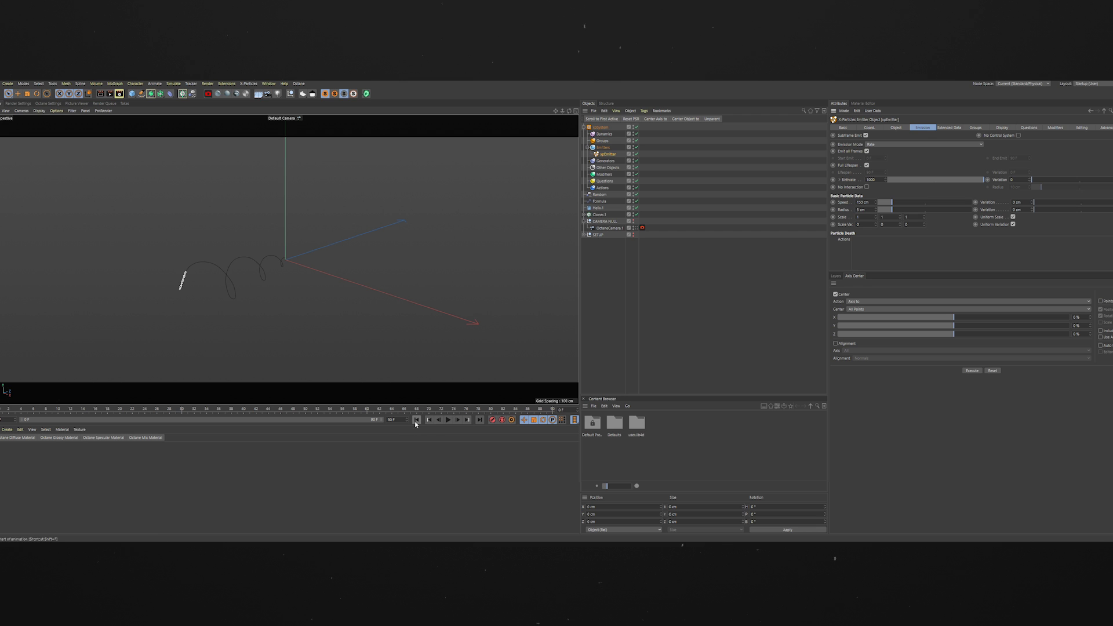
left_click(394, 420)
left_click(447, 421)
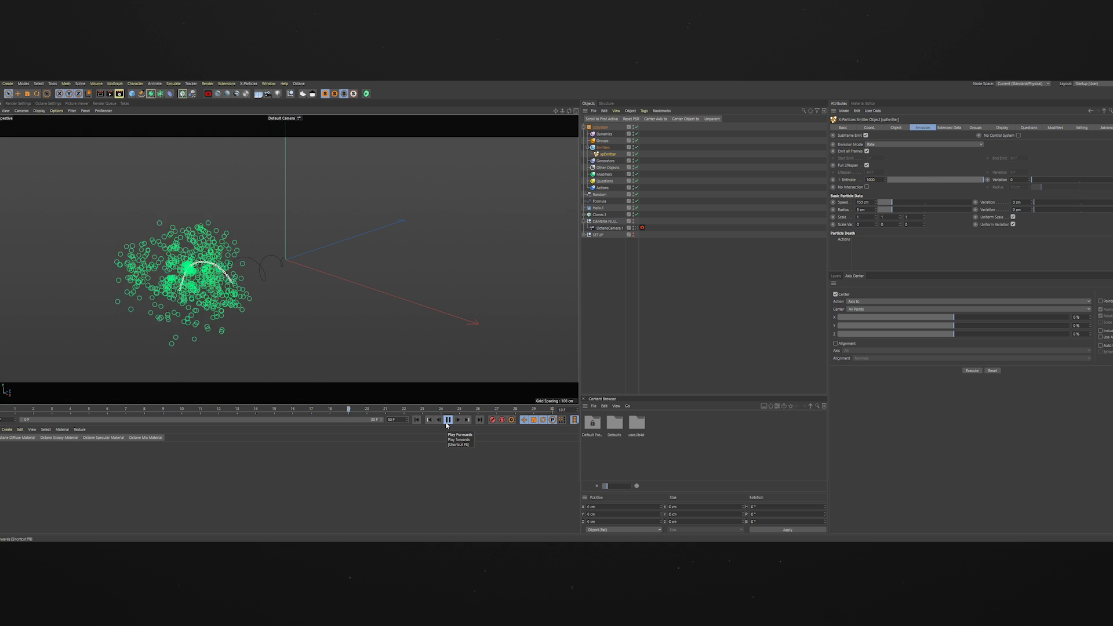
left_click(448, 420)
Step: Set the project length back to 90 frames, extend the preview range to the end, and replay the simulation
left_click(392, 420)
type("90")
key("Return")
left_click_drag(148, 419, 382, 420)
left_click(422, 421)
left_click(450, 420)
left_click(449, 420)
left_click(416, 420)
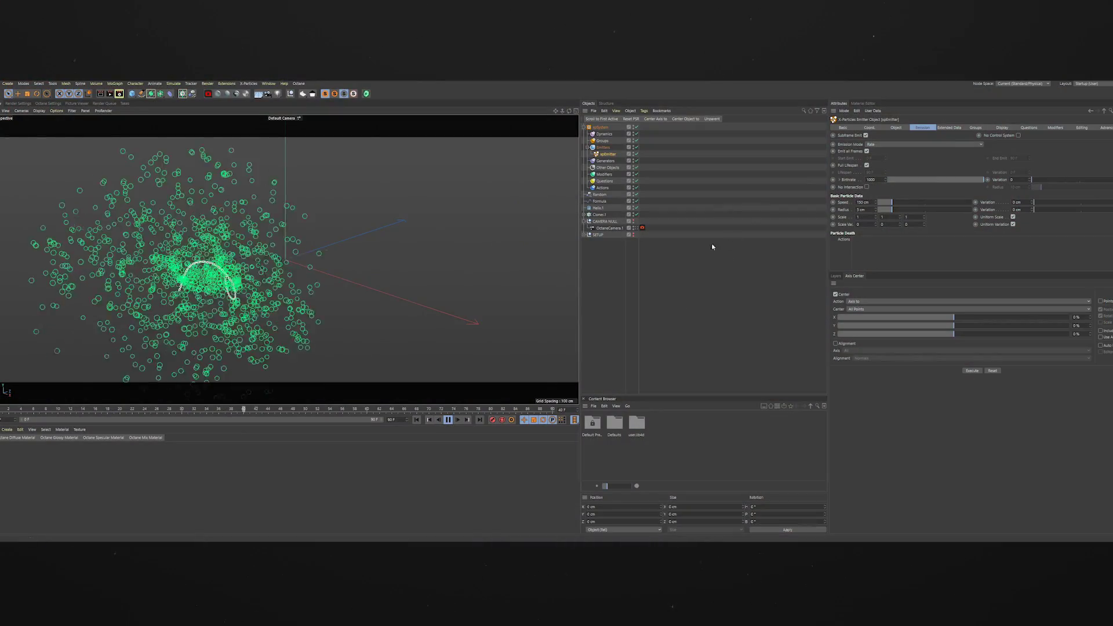
Step: Set the xpEmitter's birthrate to 20 while the simulation plays
left_click_drag(876, 180, 835, 177)
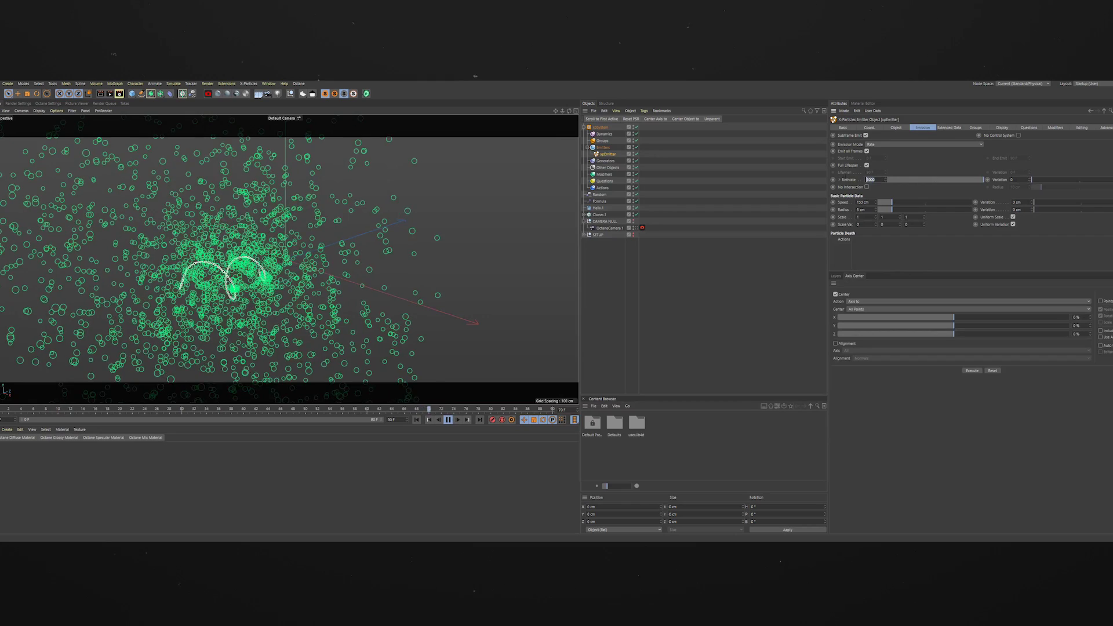
type("20")
key("Return")
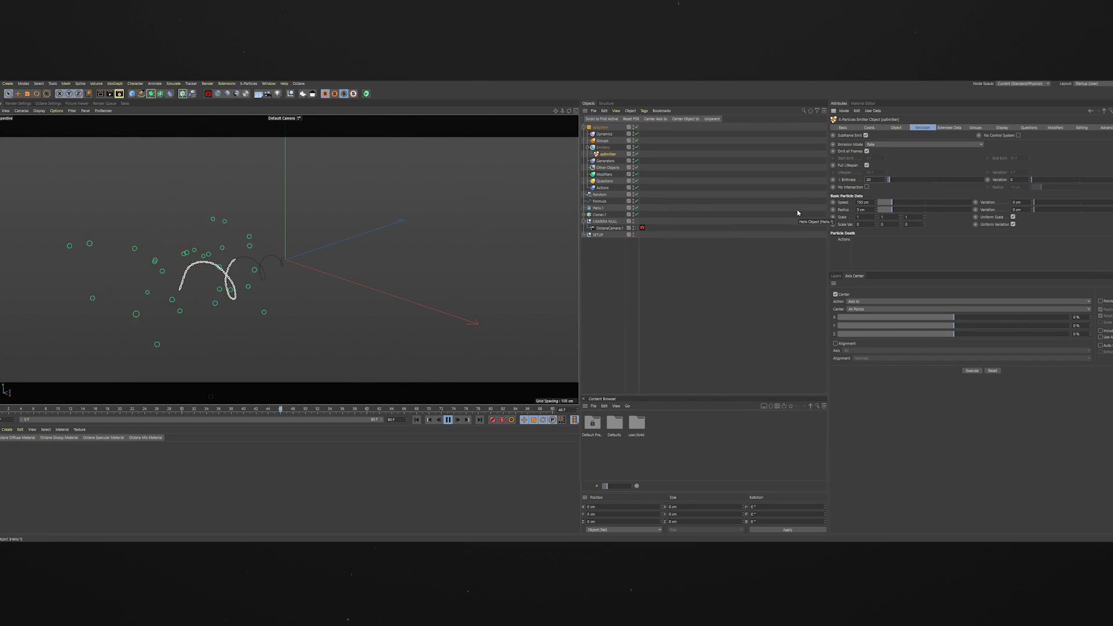
scroll(243, 262, "up", 4)
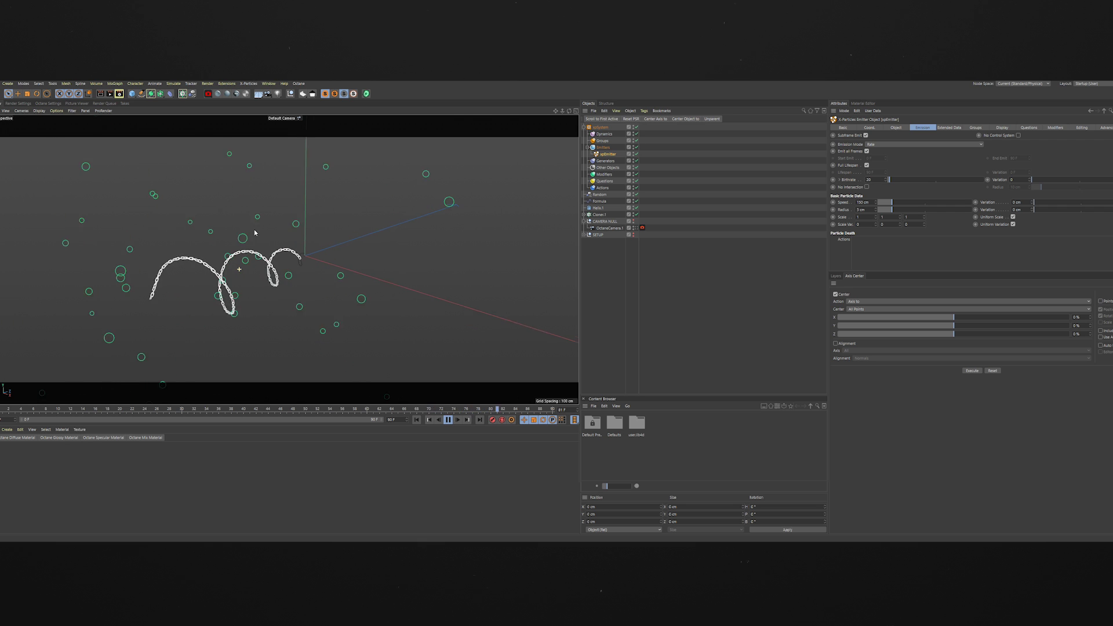
Step: Set the emitted particles' radius to 1 cm and replay the simulation from the first frame
left_click(448, 420)
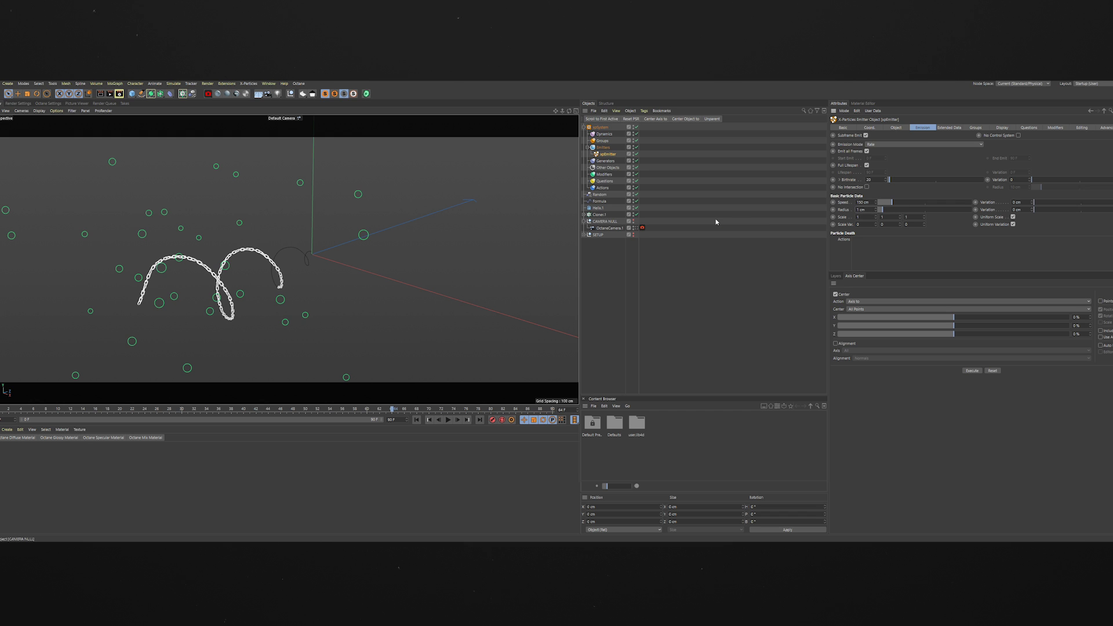
left_click(416, 420)
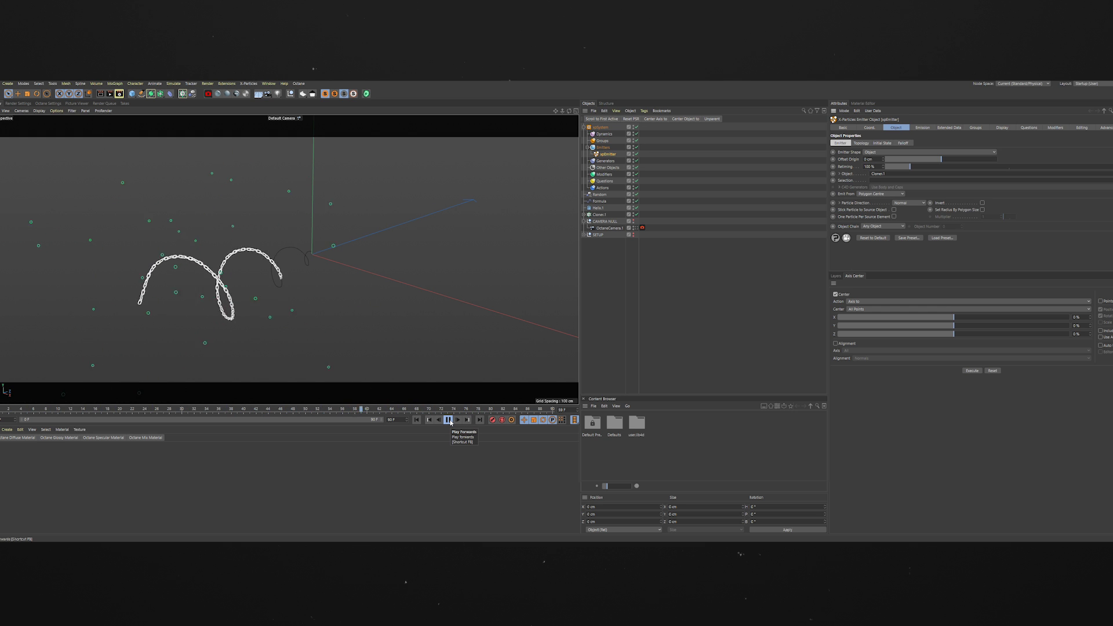
left_click(450, 420)
left_click(429, 420)
left_click(449, 421)
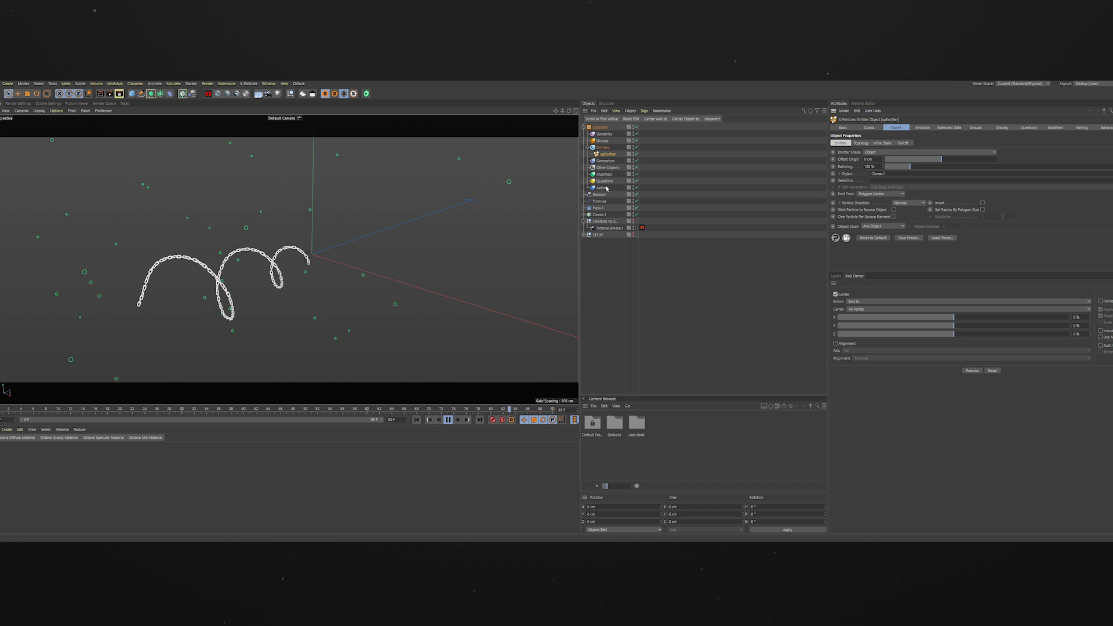
Step: Set the xpEmitter's particle speed to 10 cm and replay the simulation from the first frame
left_click(921, 128)
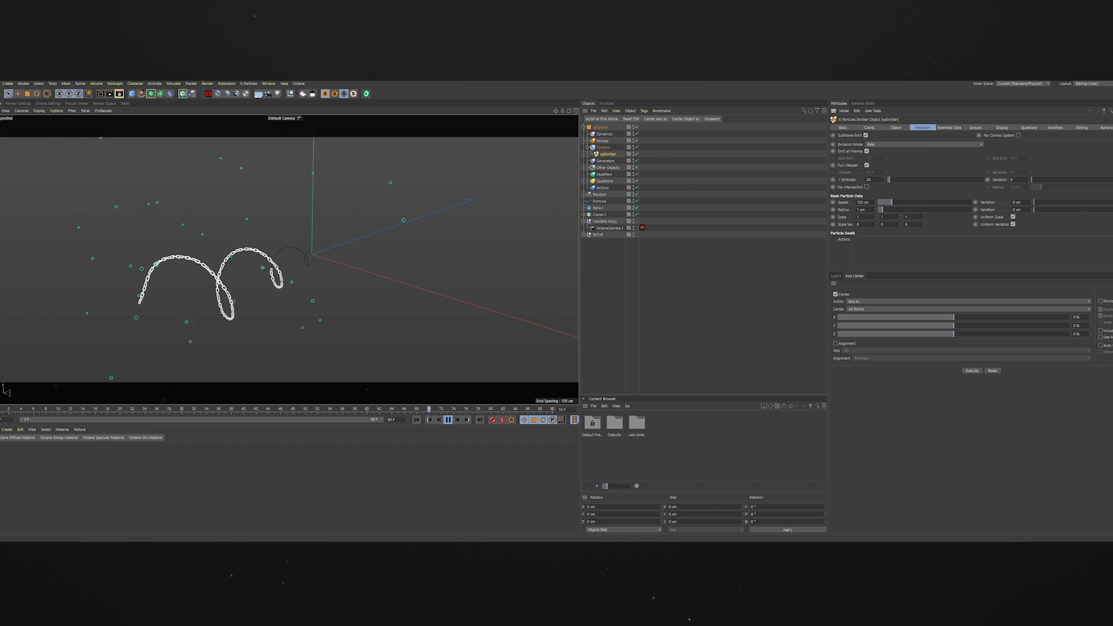
left_click_drag(871, 203, 751, 186)
type("10")
key("Return")
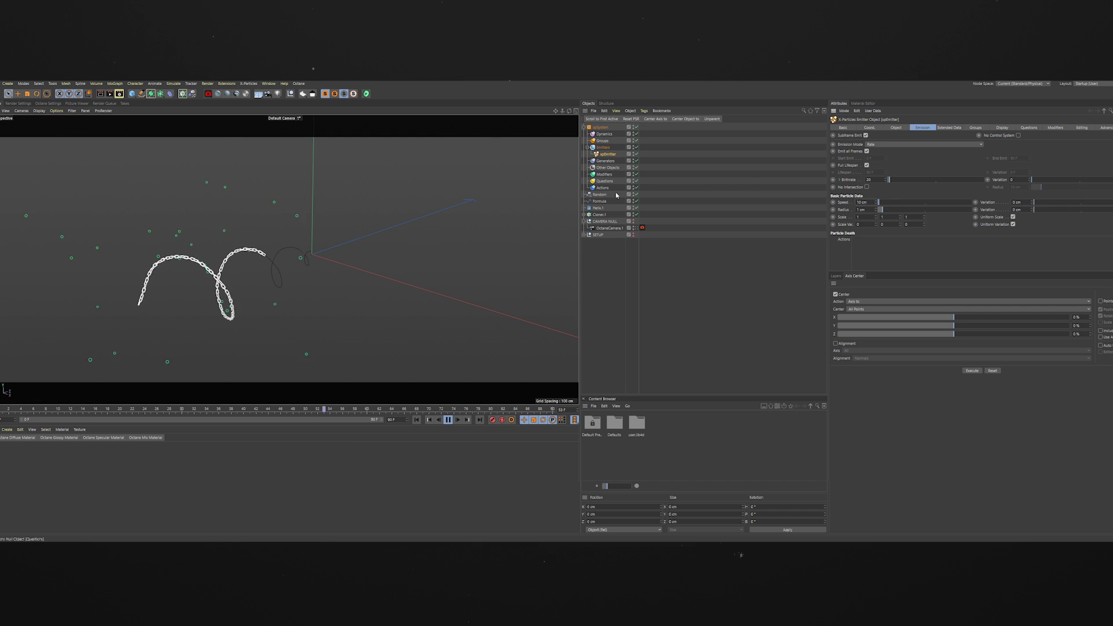
left_click(417, 420)
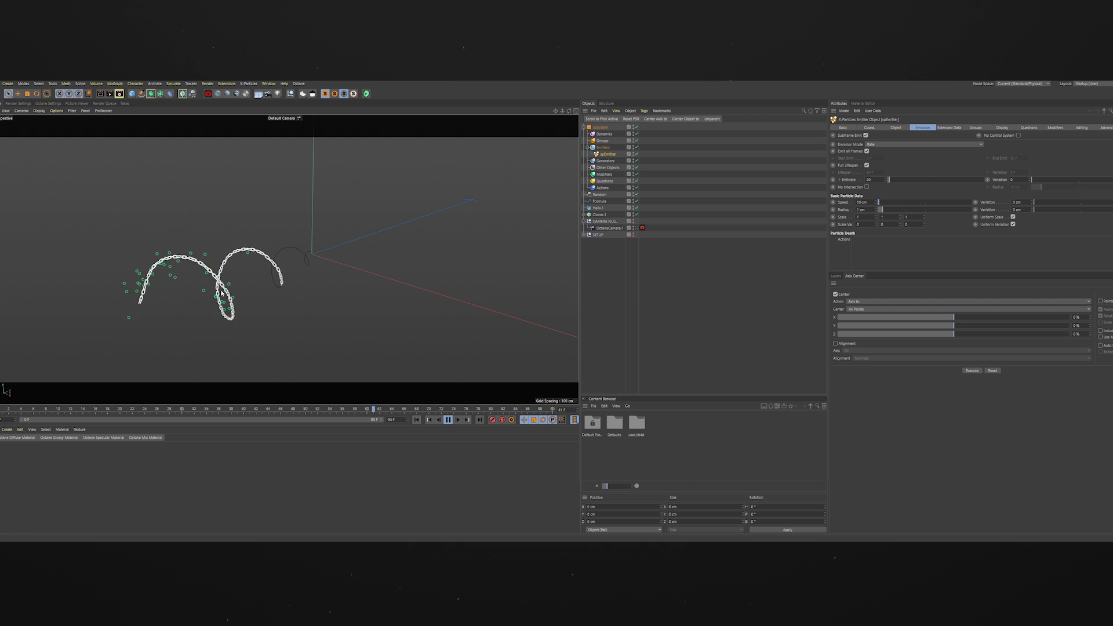
Step: Set the emitted particles' radius to 0.1 cm and replay the simulation from the first frame
scroll(238, 301, "up", 4)
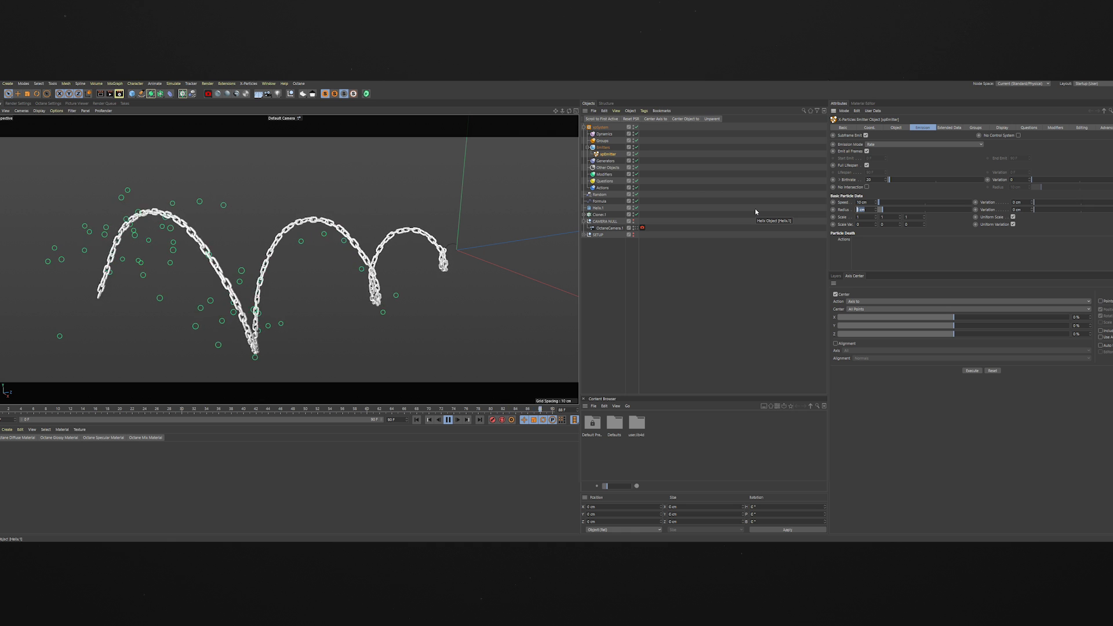
type("0.1")
key("Return")
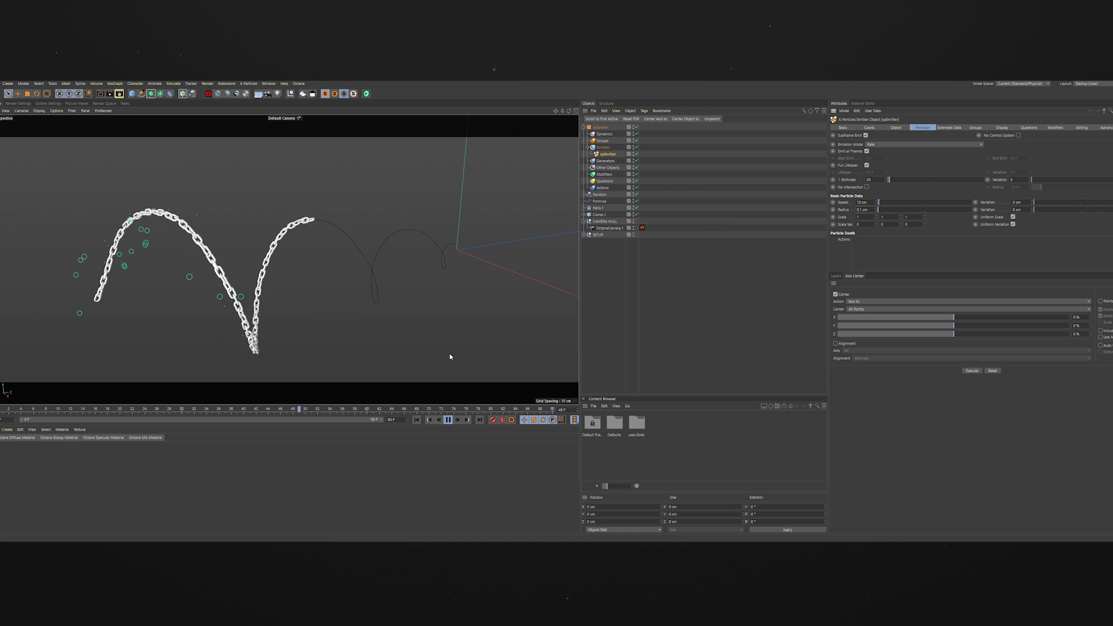
left_click(415, 420)
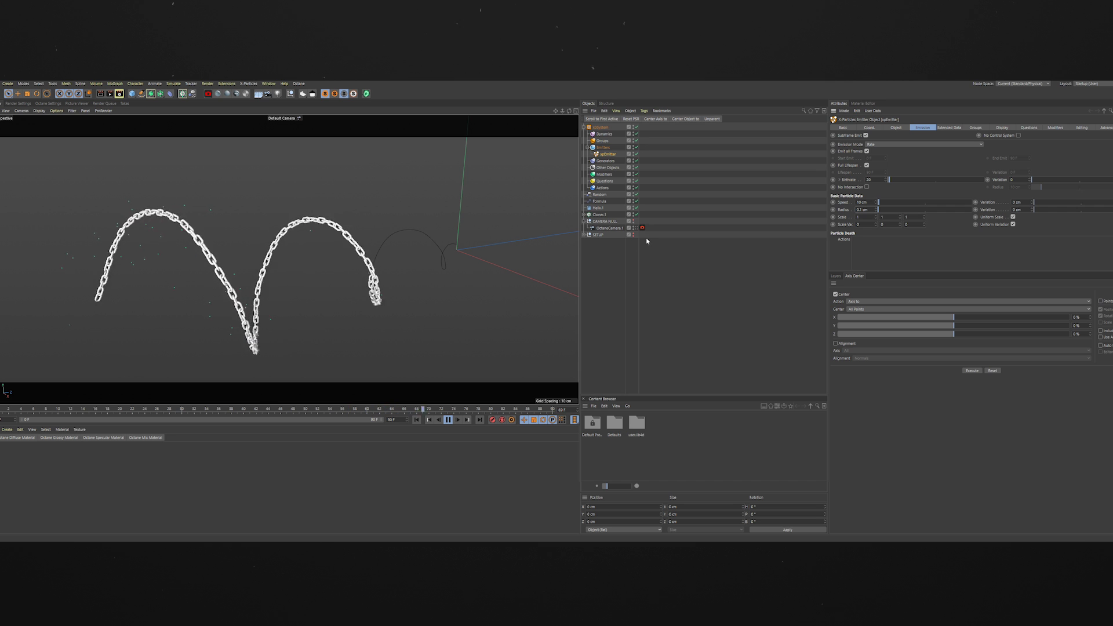
Step: Set the particle radius variation to 0.1 cm and view the scene through OctaneCamera.1
left_click_drag(1023, 210, 984, 211)
type("0.1")
key("Return")
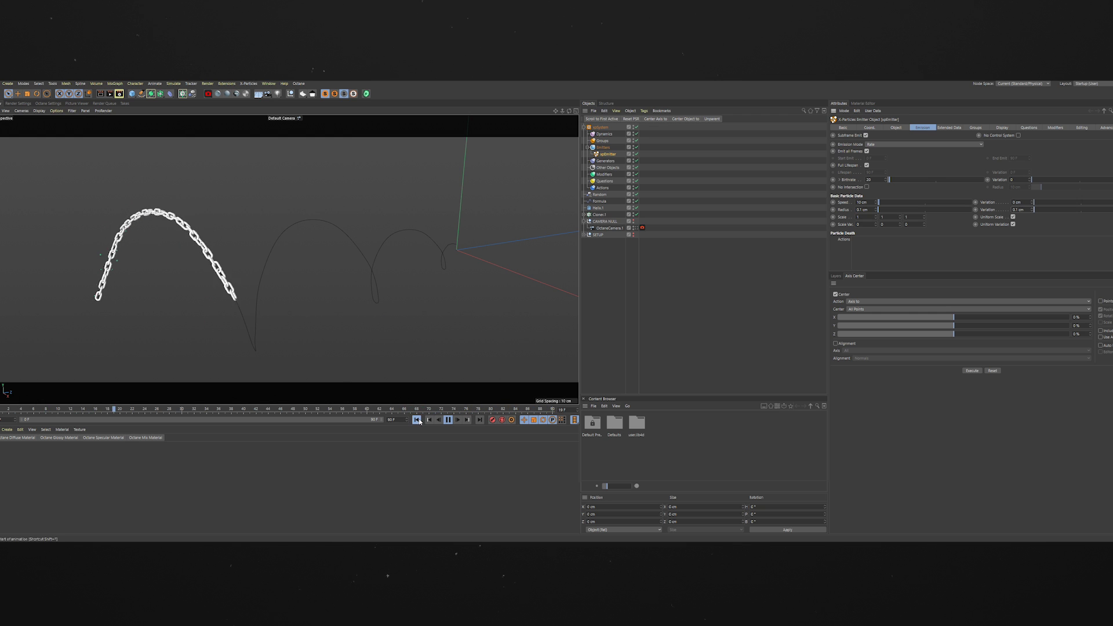
left_click(634, 228)
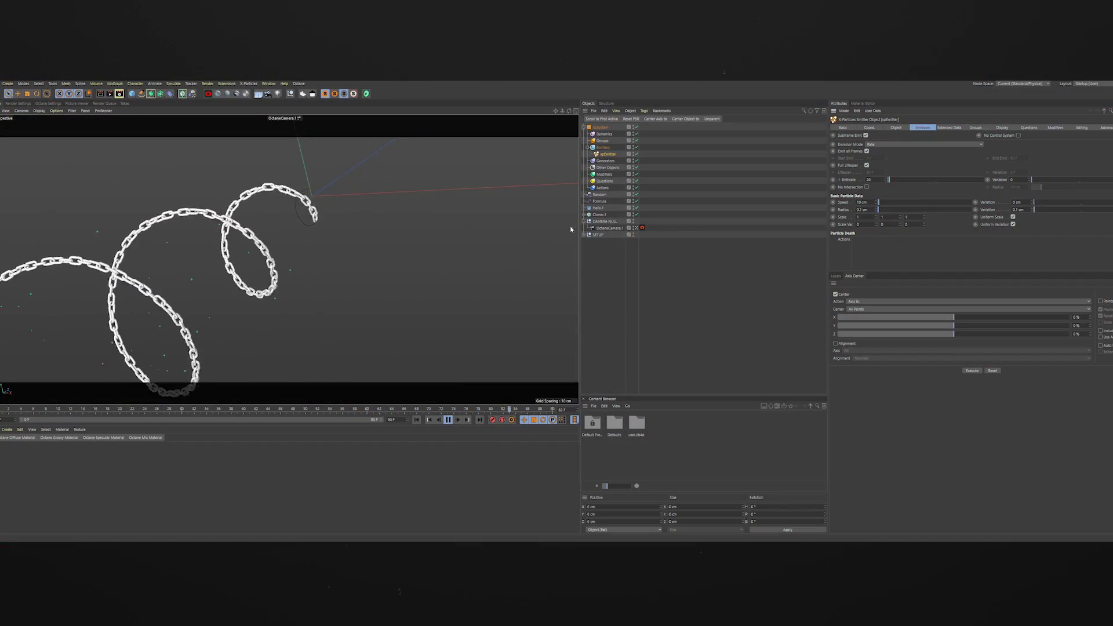
Step: Add an xpTurbulence motion modifier to the X-Particles system's Modifiers folder
left_click(256, 85)
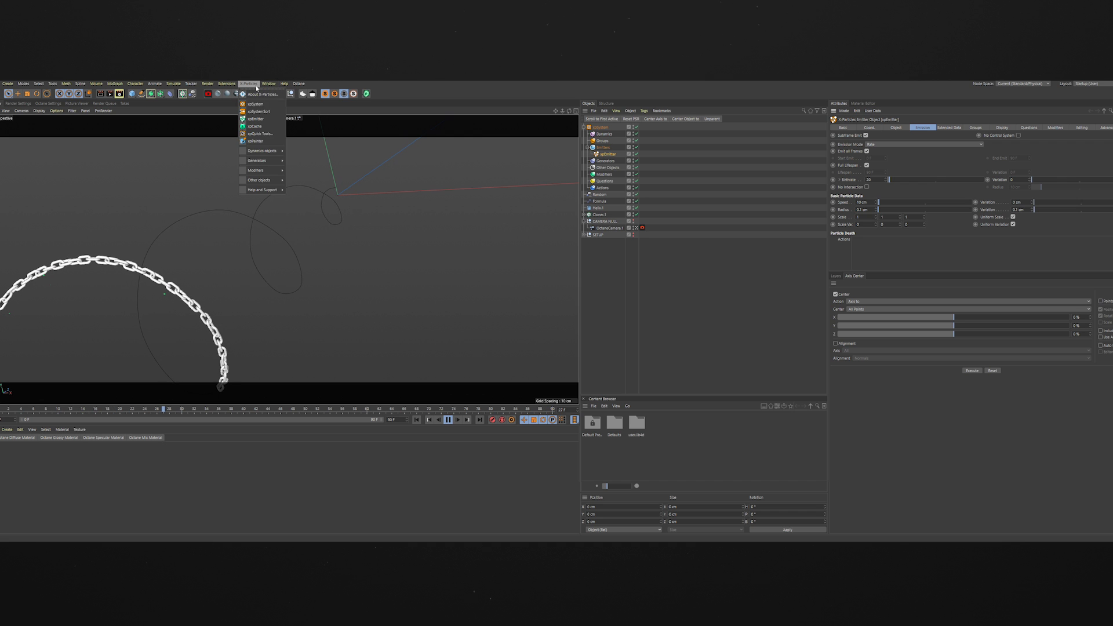
left_click(706, 306)
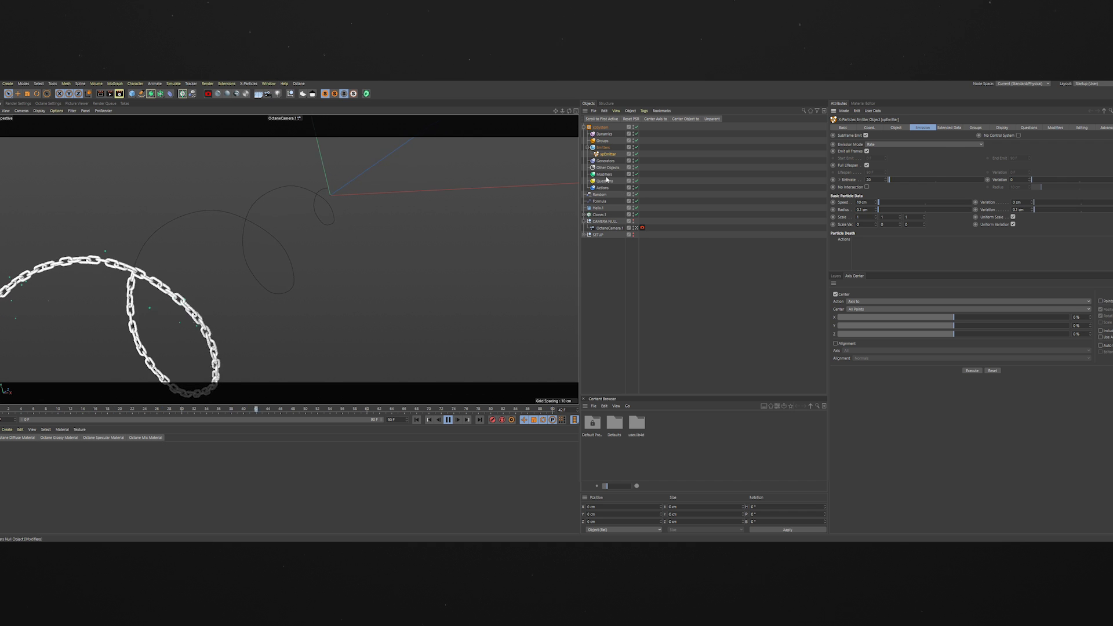
left_click(605, 174)
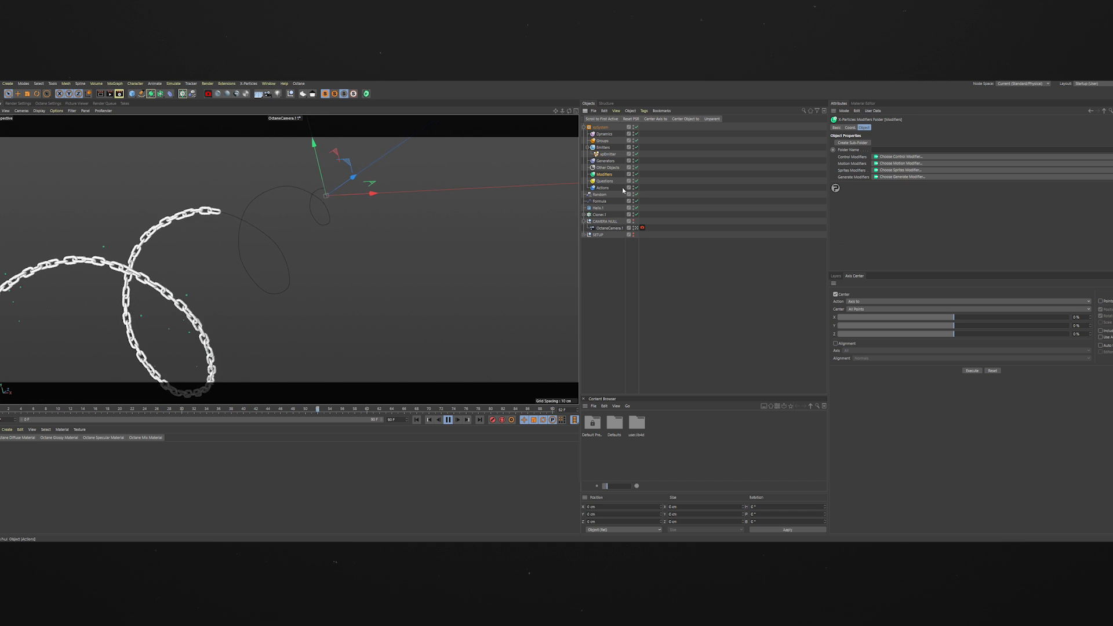
left_click(890, 156)
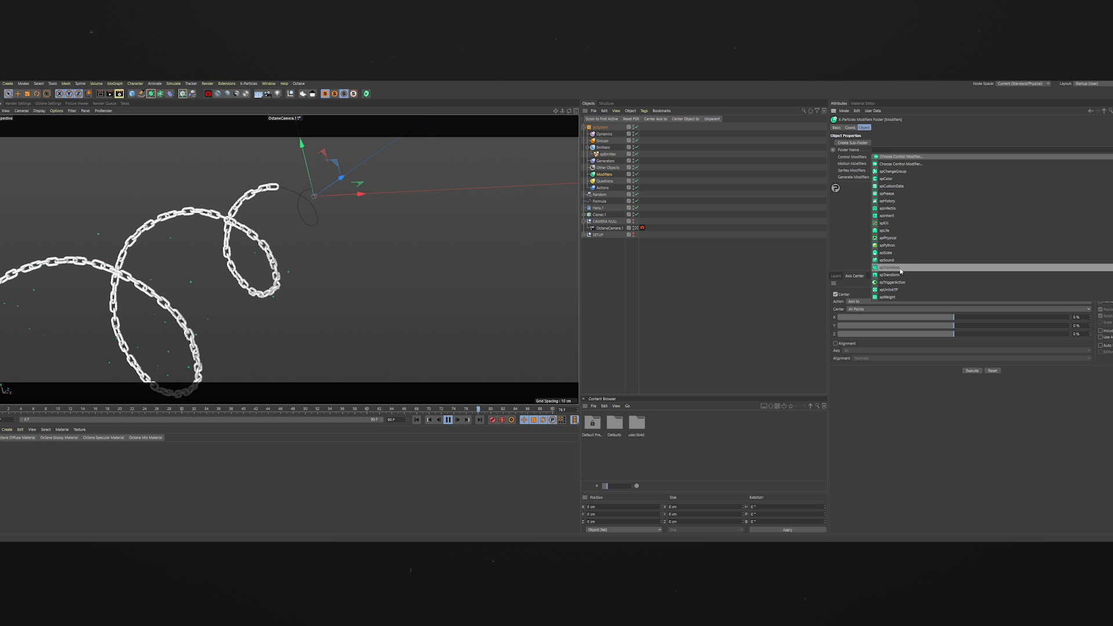
left_click(863, 191)
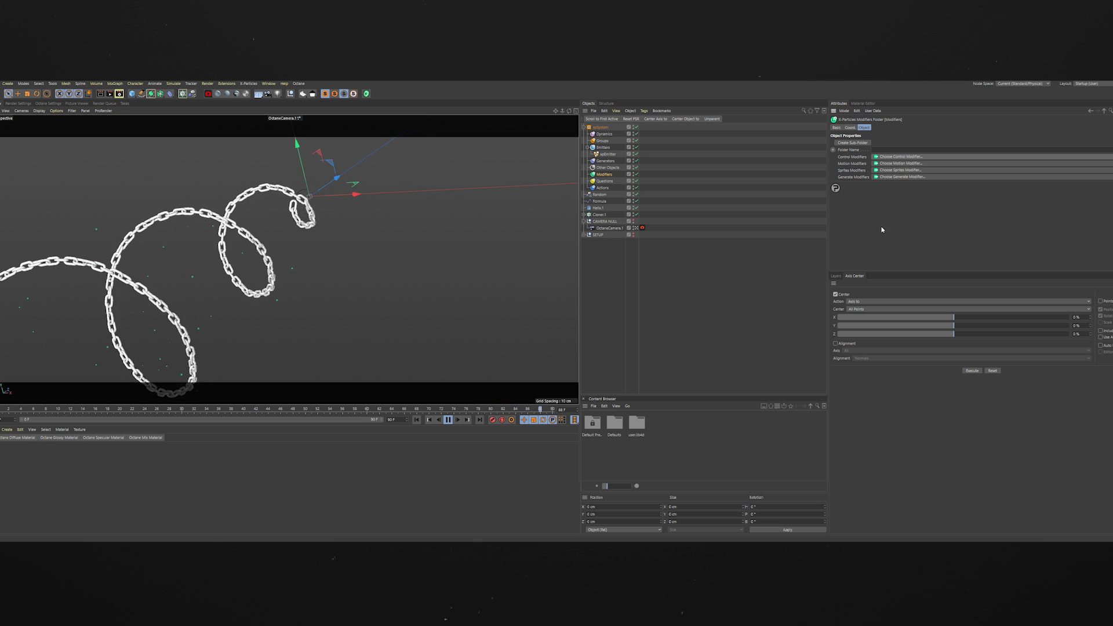
left_click(906, 164)
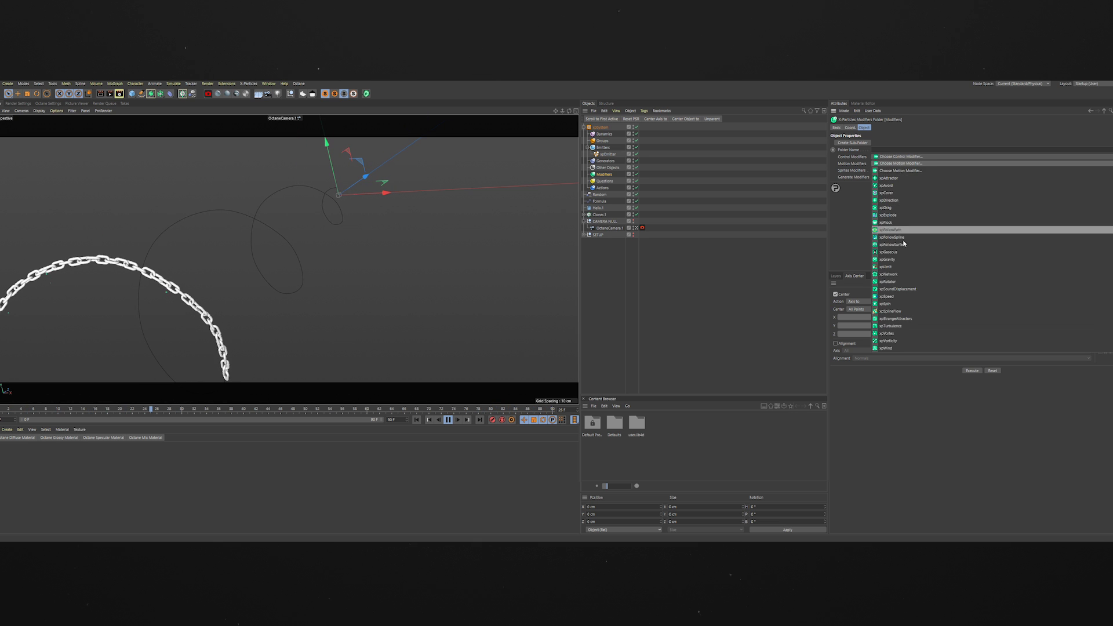
left_click(904, 329)
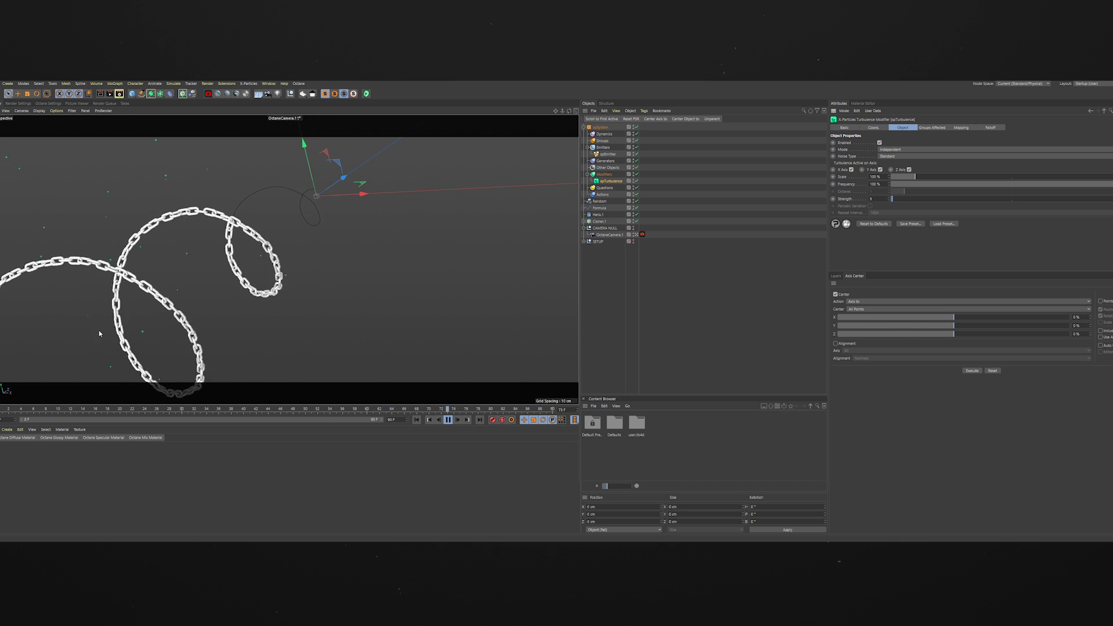
Step: Rewind the simulation, leave the OctaneCamera view for a close-up of the emission, and set the turbulence scale to 15%
left_click(448, 420)
left_click(416, 421)
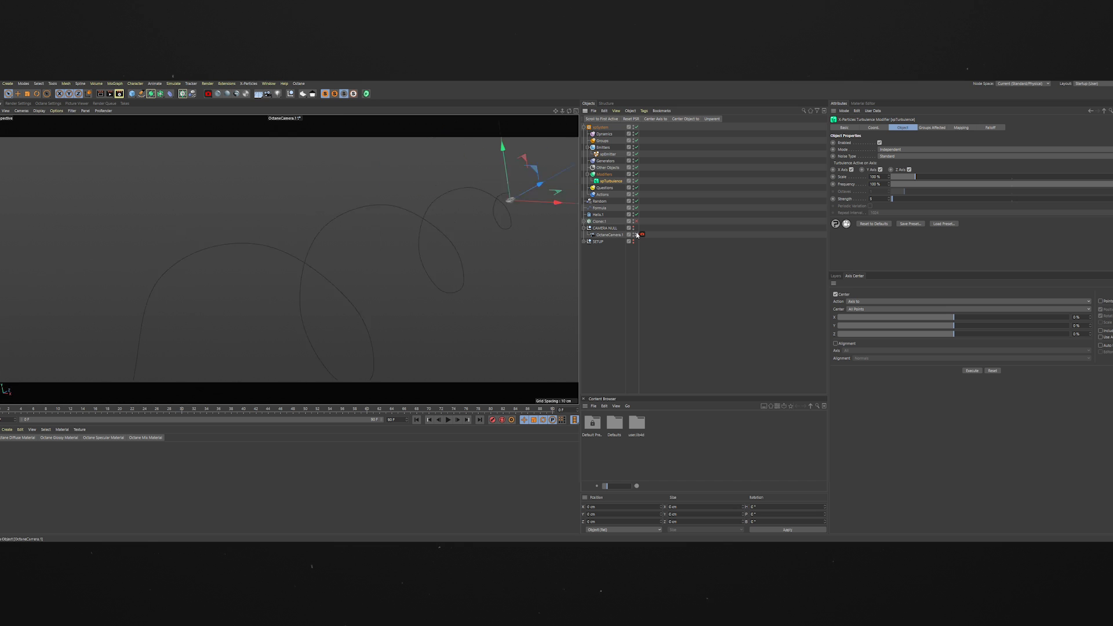
left_click(637, 234)
right_click_drag(460, 249, 505, 161, "alt")
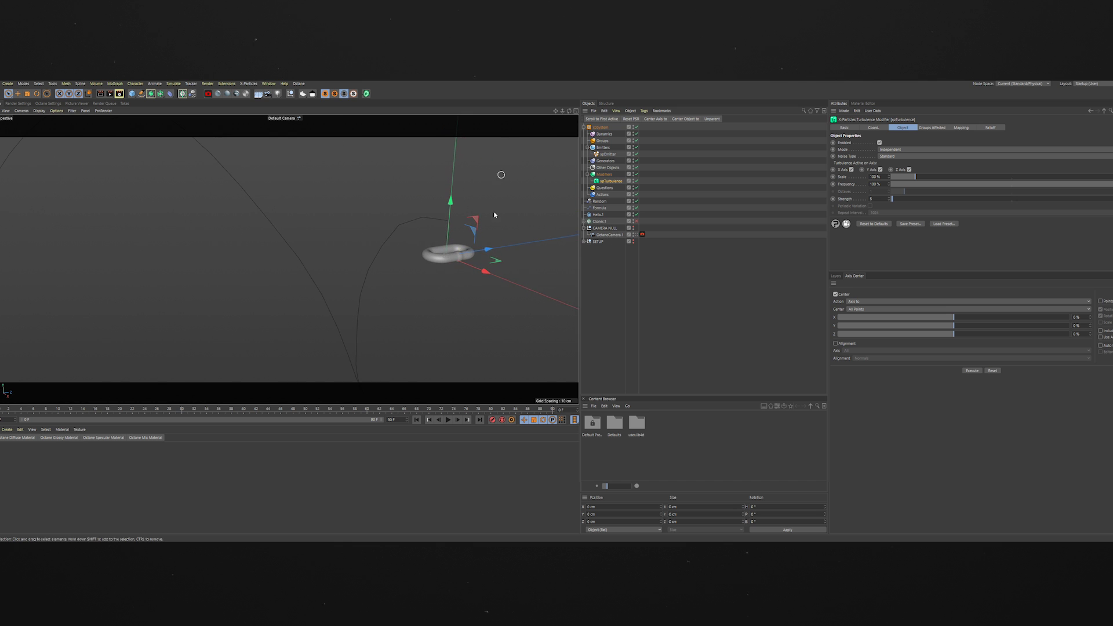
middle_click_drag(473, 231, 249, 267, "alt")
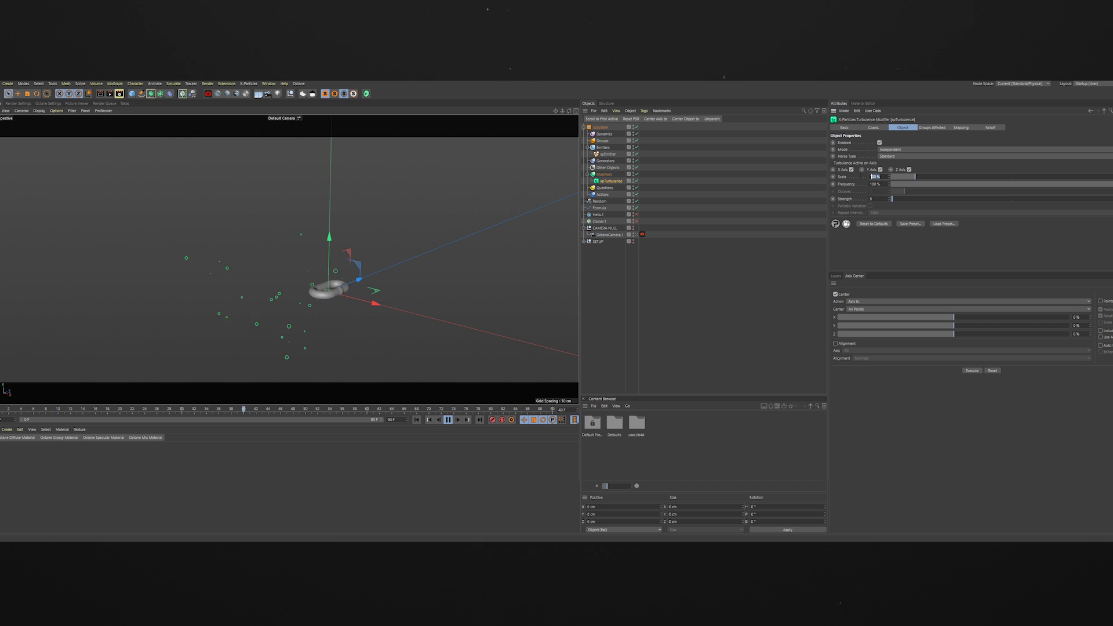
type("15")
key("Return")
key("Return")
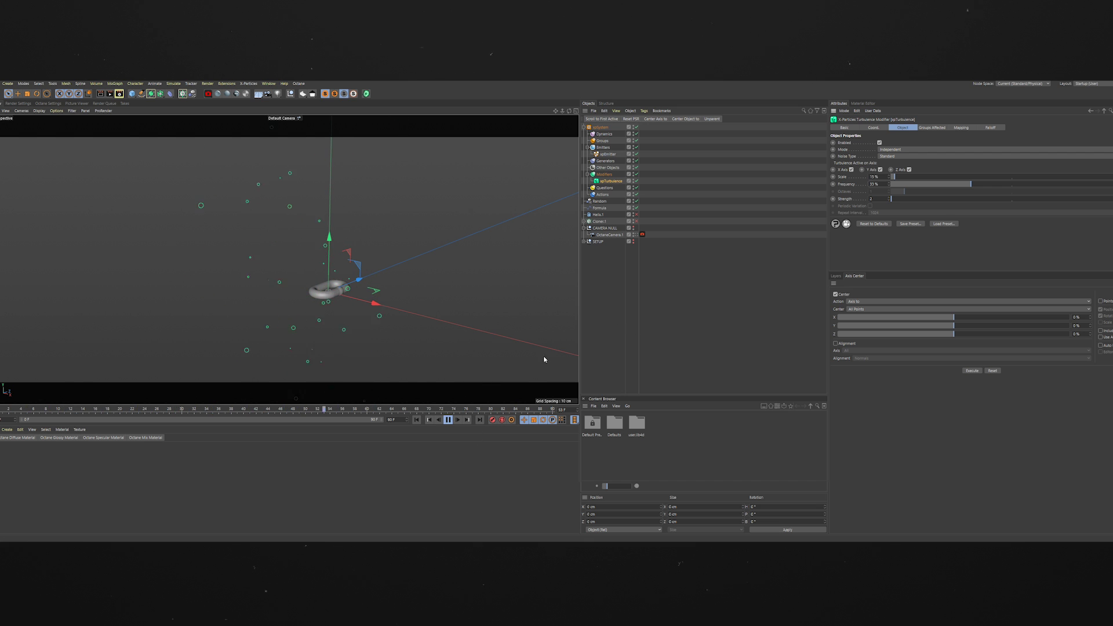
Step: Change the xpTurbulence noise type to Curl
left_click(899, 156)
left_click(893, 177)
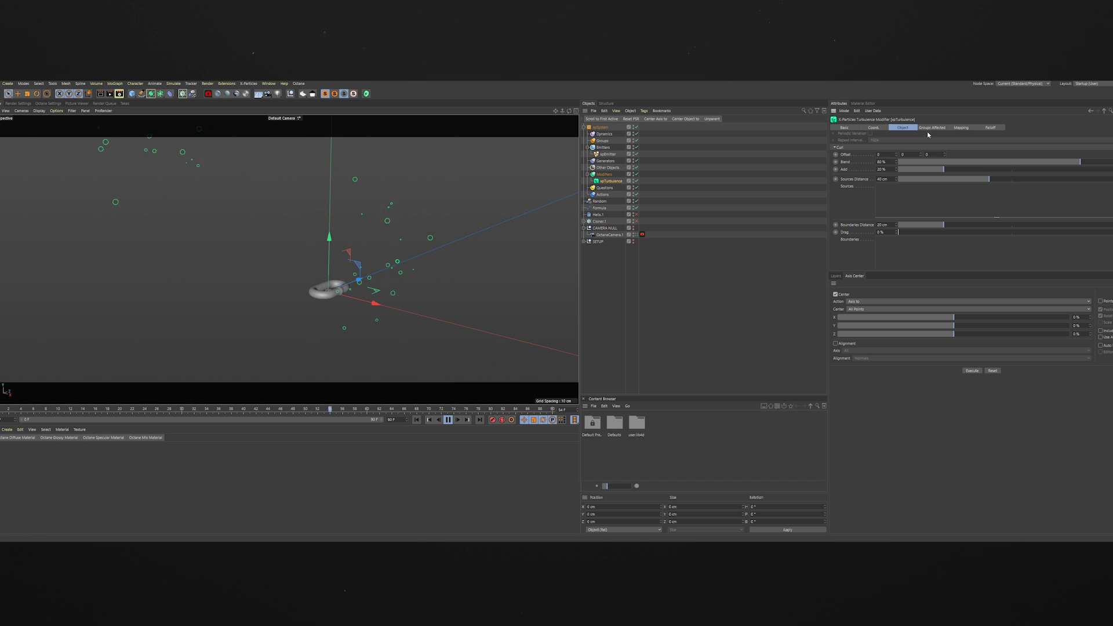
scroll(1024, 140, "up", 3)
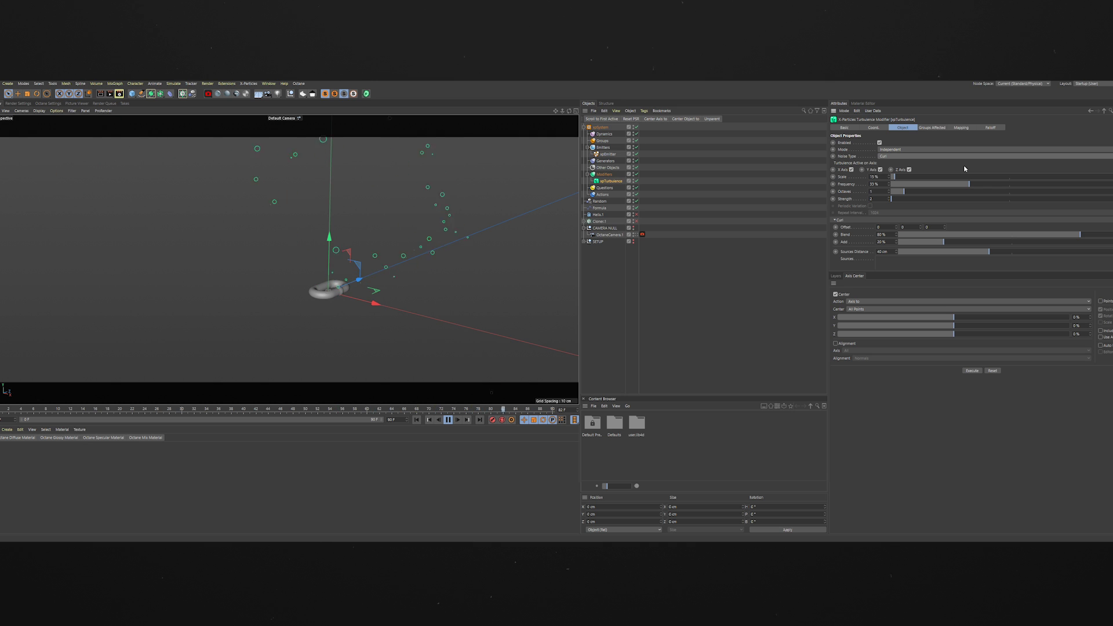
Step: Return to the OctaneCamera view, show the chain cloner again, and replay the simulation from the first frame
left_click(448, 420)
left_click(635, 234)
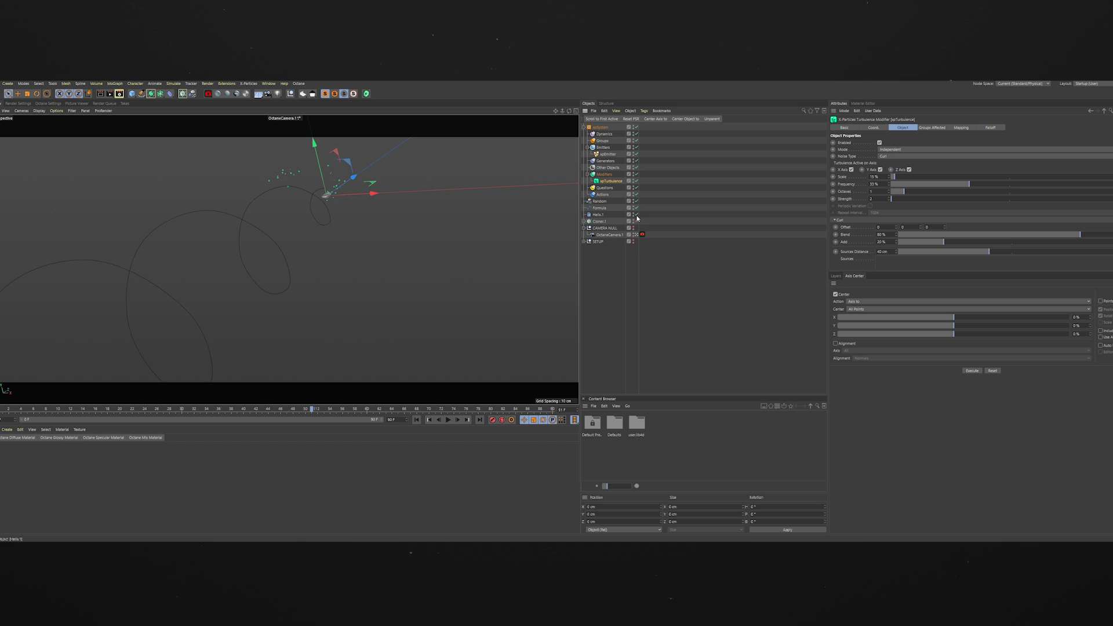
left_click(636, 221)
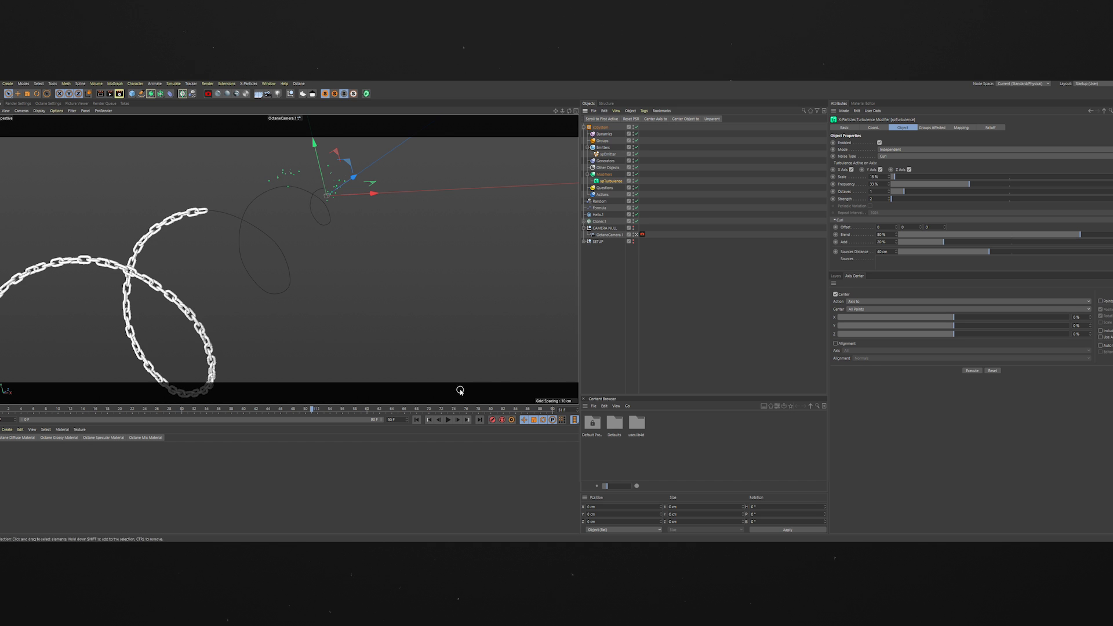
left_click(416, 420)
left_click(448, 420)
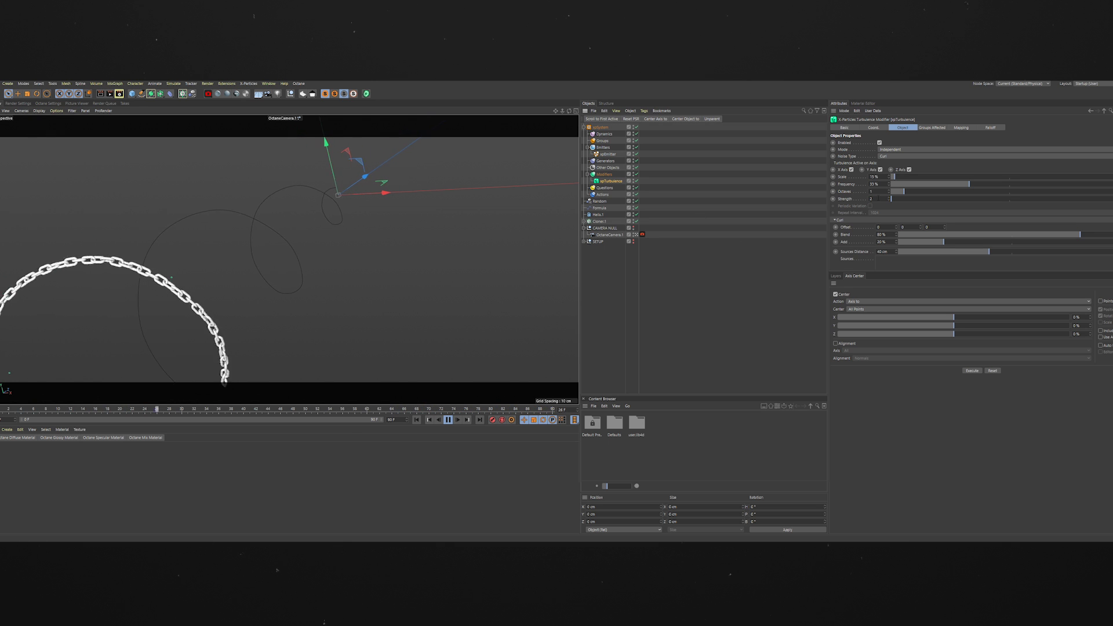
Step: Set the turbulence strength to 1, replay the simulation from the start, and rewind it to the first frame
left_click_drag(878, 199, 821, 196)
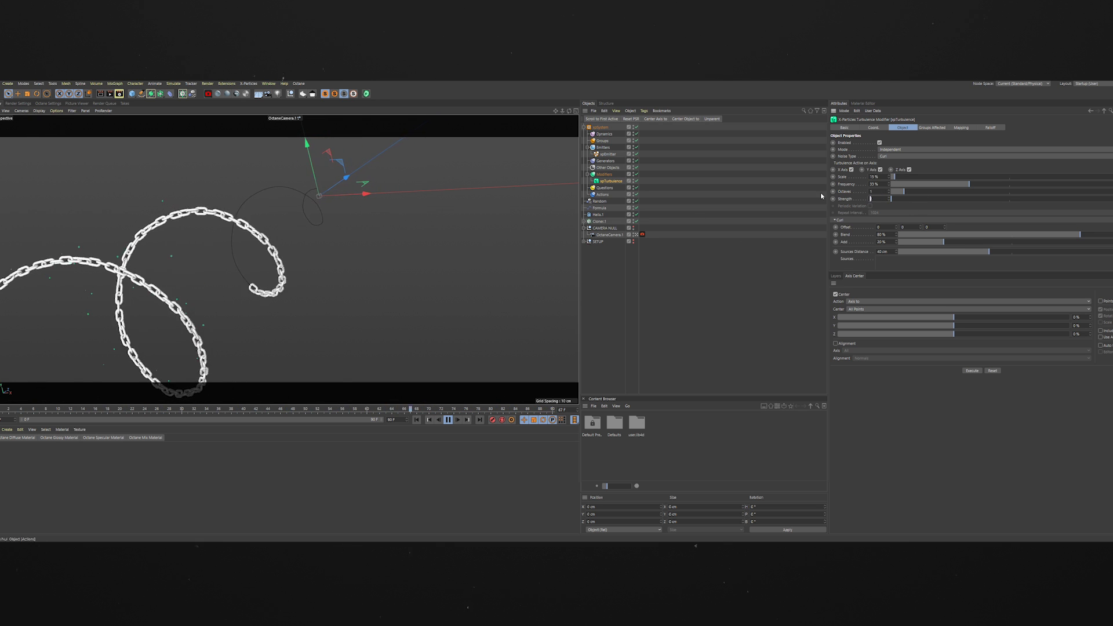
type("1")
key("Return")
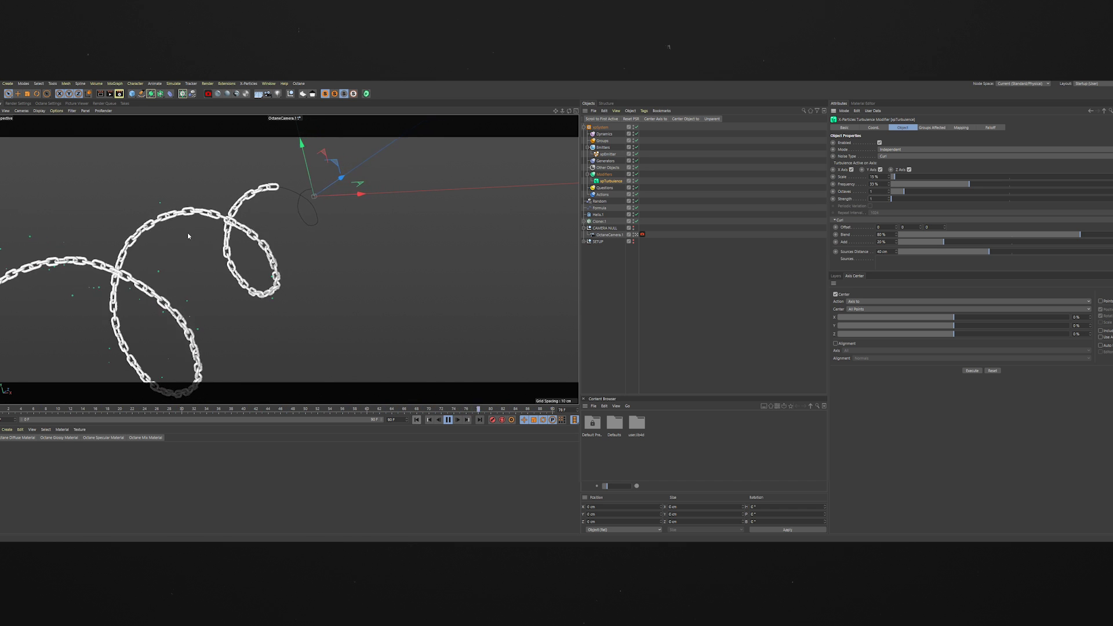
left_click(447, 424)
left_click(416, 423)
left_click(448, 420)
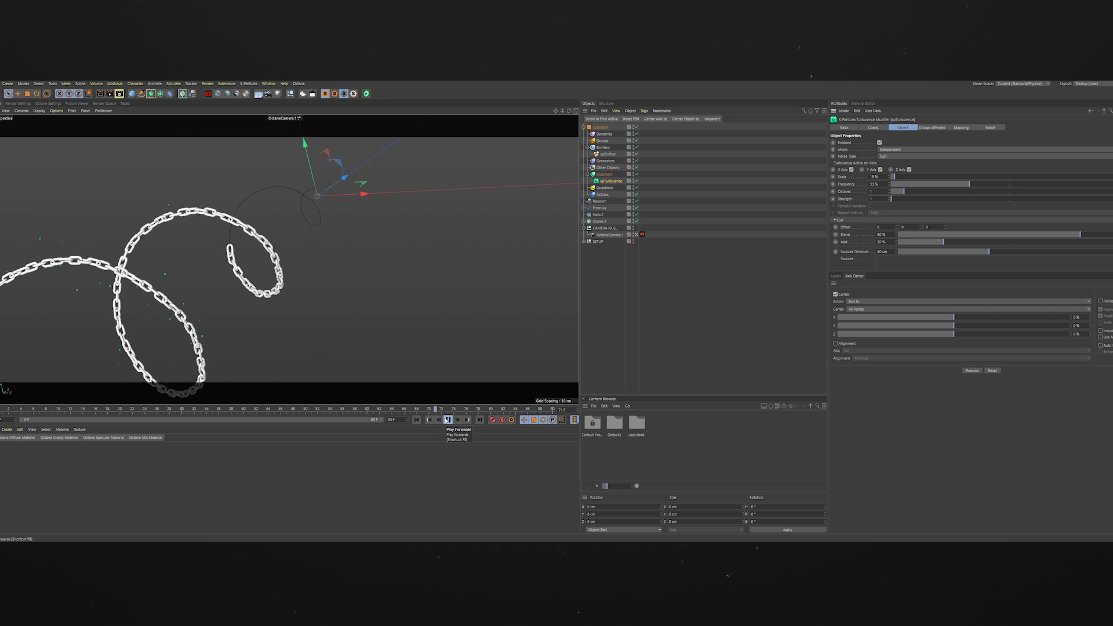
left_click(447, 421)
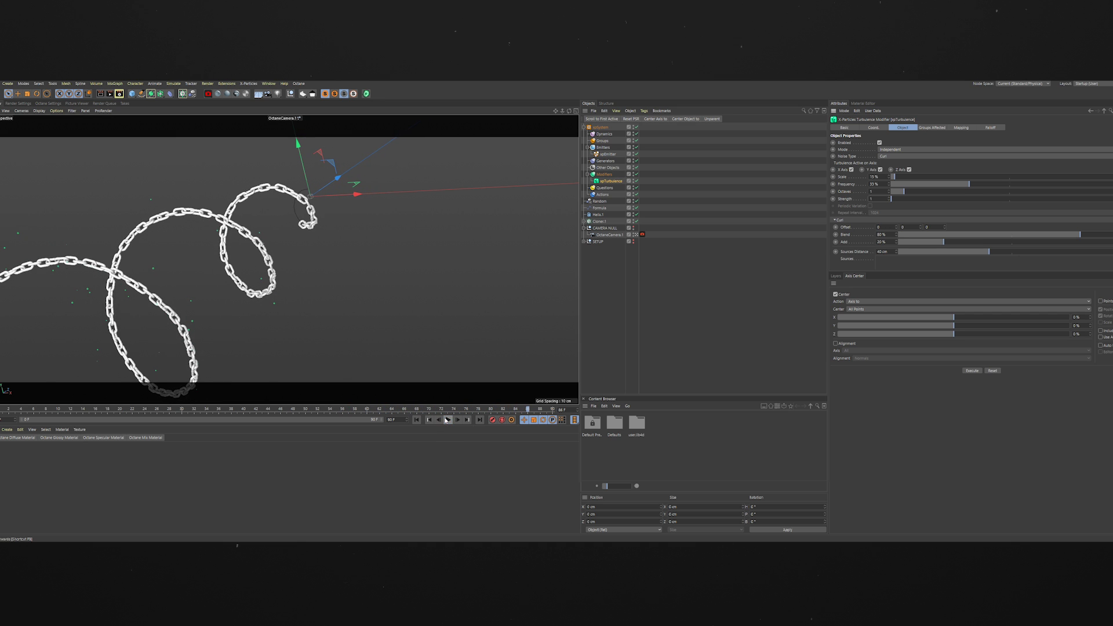
left_click(416, 420)
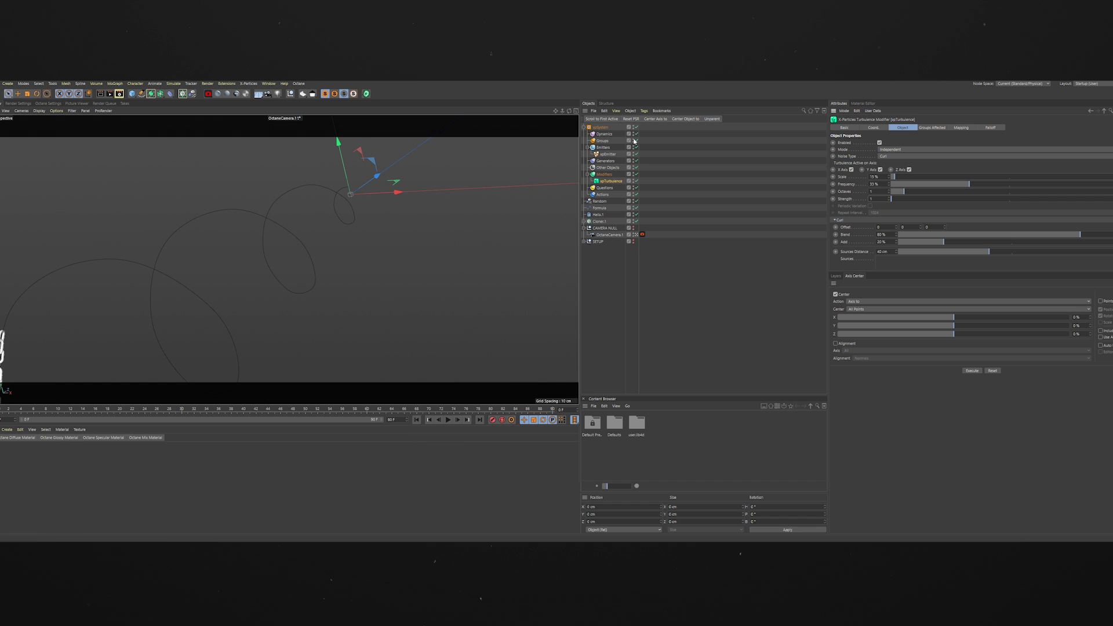
Step: Rename the emitter as xpEmitter.Chain and the turbulence modifier as xpTurbulence.Chain
left_click(603, 148)
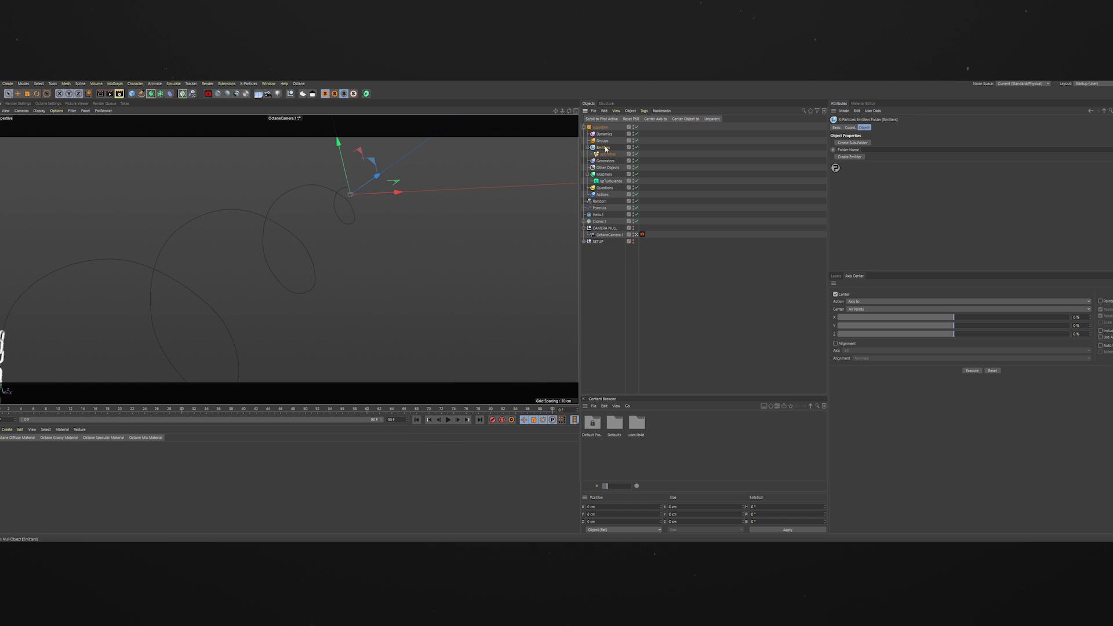
double_click(609, 154)
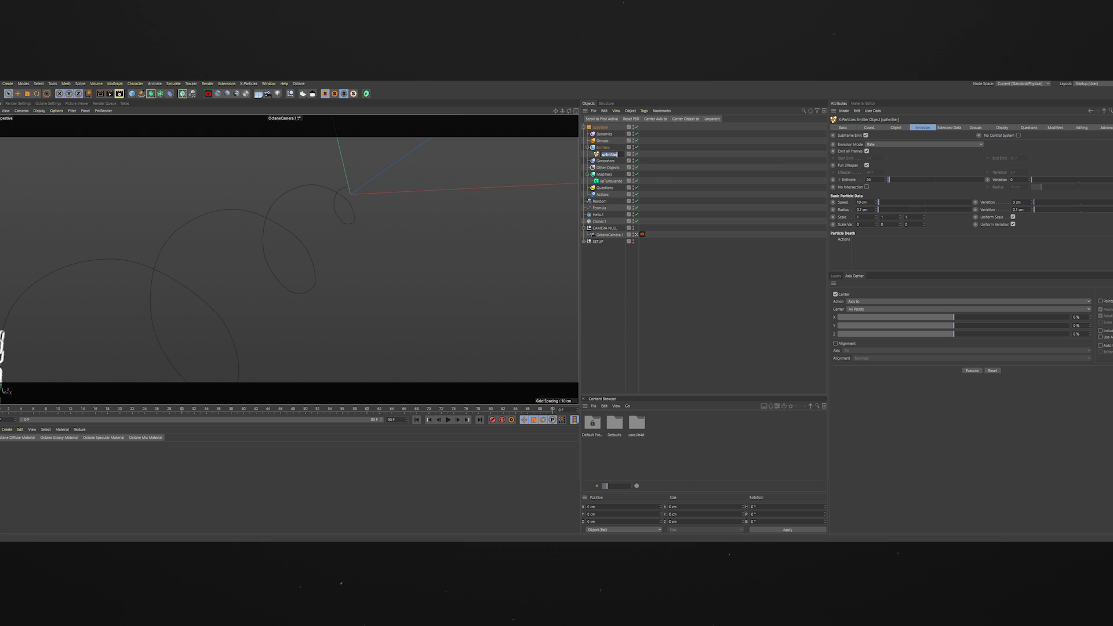
type(".Chain")
key("Return")
double_click(614, 181)
key("Right")
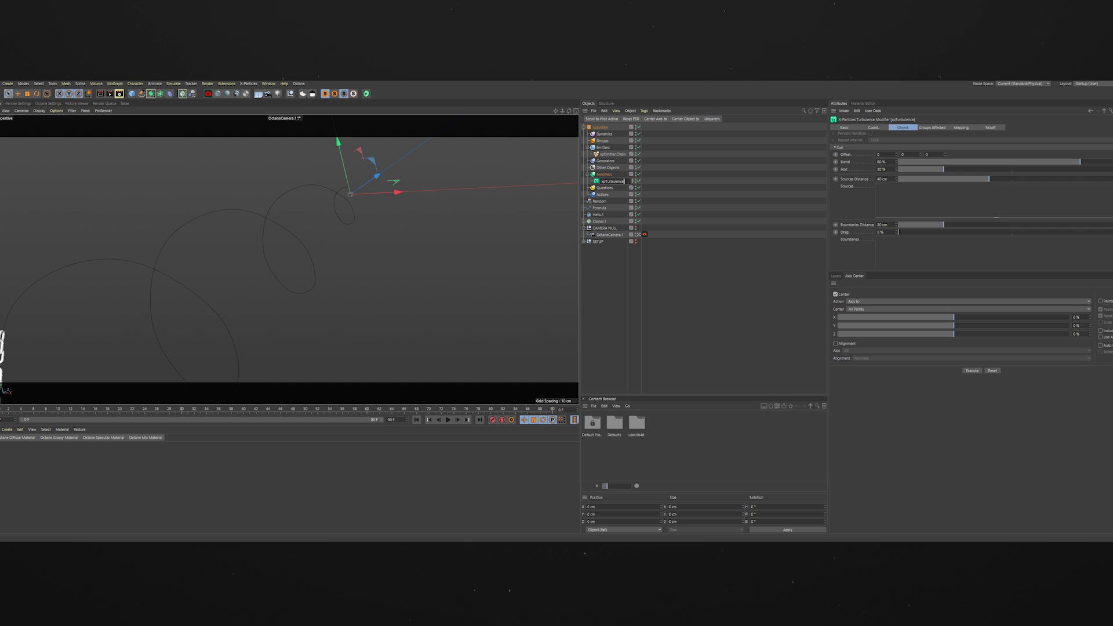
type(".Chain")
key("Return")
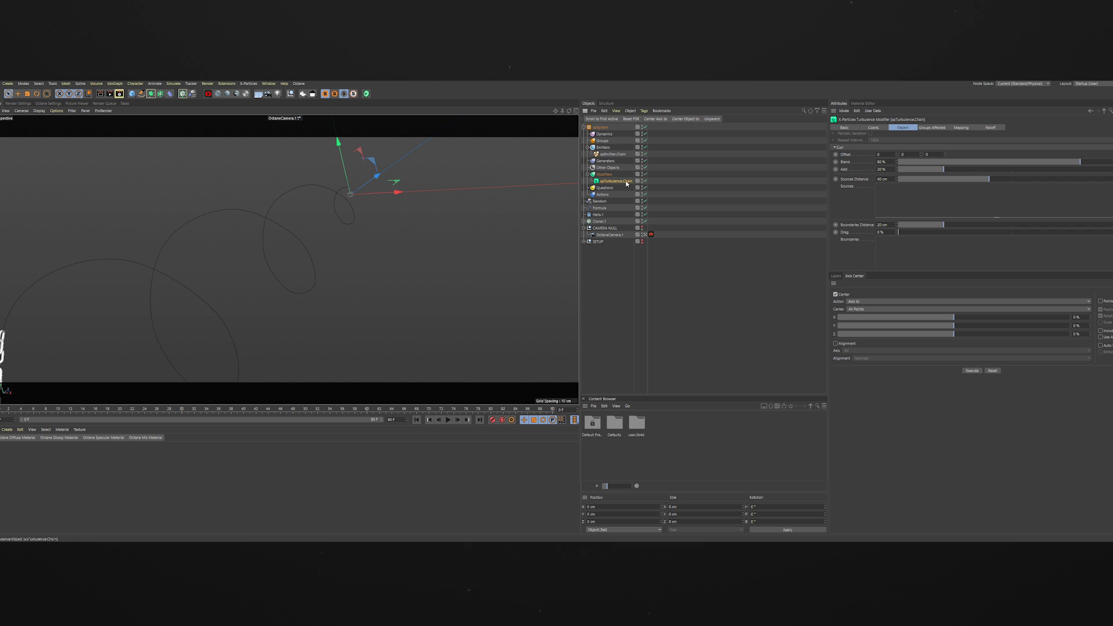
Step: Create a new emitter in the Emitters folder of the X-Particles system and rename it as xpEmitter.Ambient
left_click(610, 149)
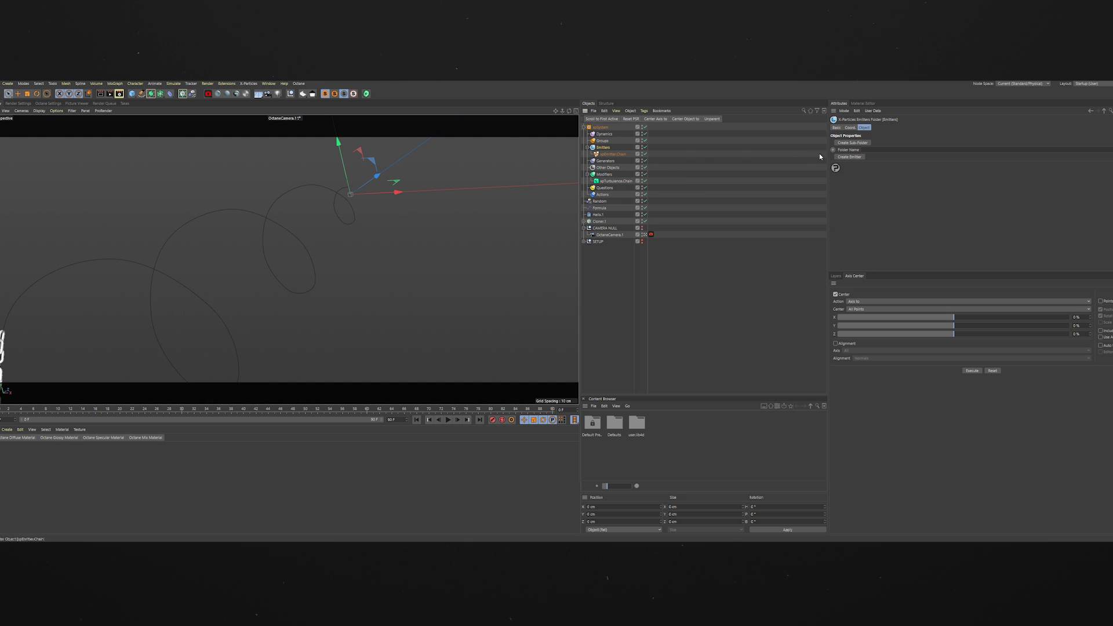
left_click(850, 157)
double_click(609, 155)
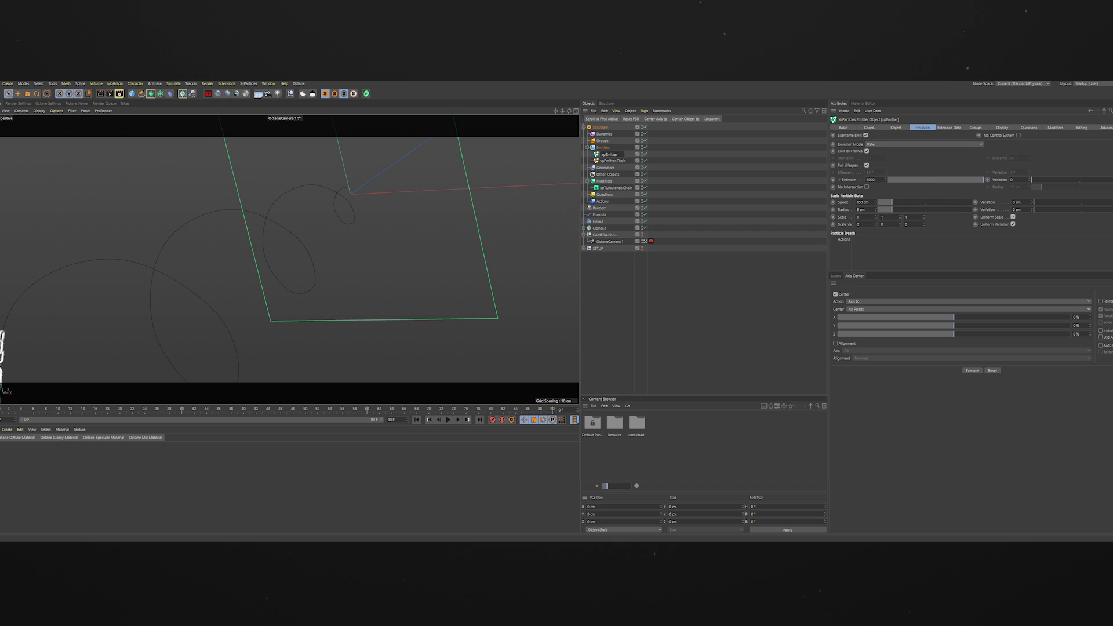
type(".Ambient")
key("Return")
Step: Leave the OctaneCamera view and frame the ambient emitter together with the whole camera frustum in the default camera
left_click(643, 242)
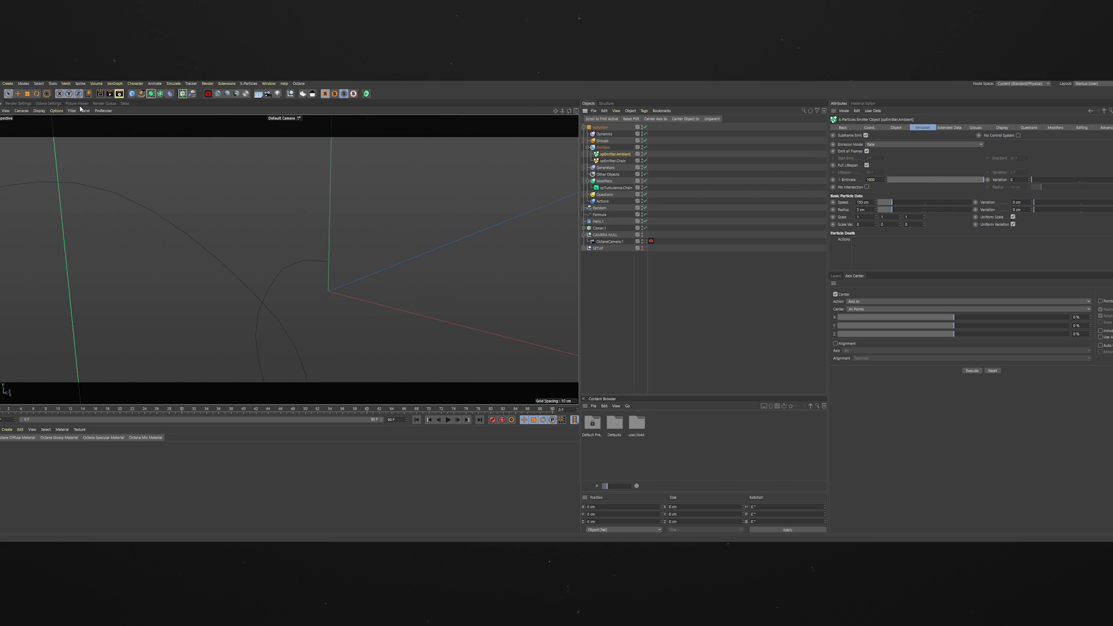
left_click(3, 111)
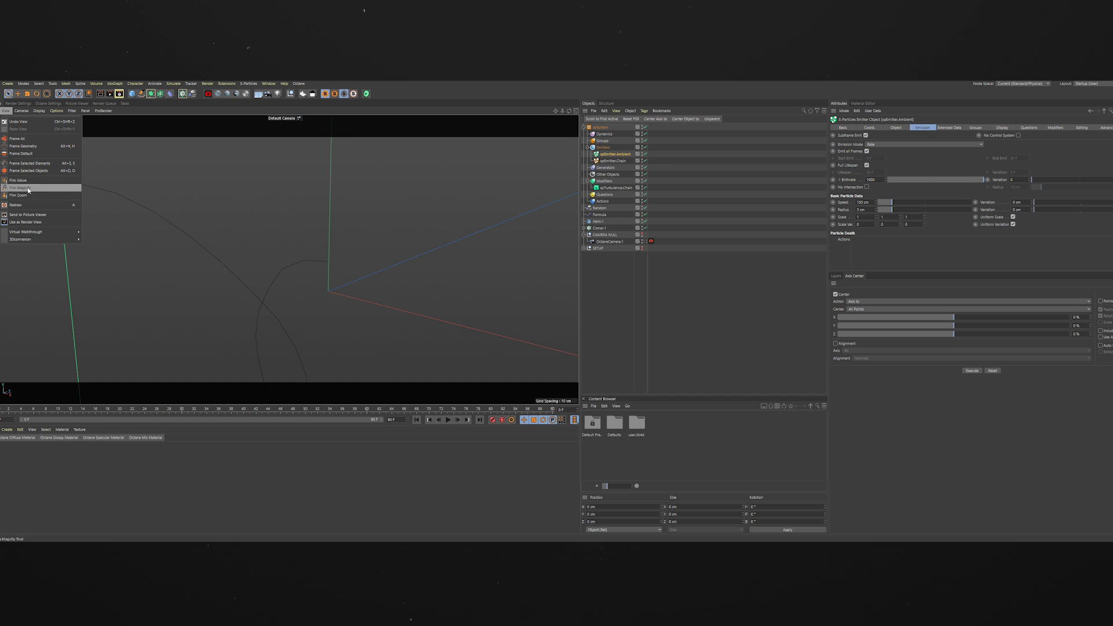
left_click(28, 154)
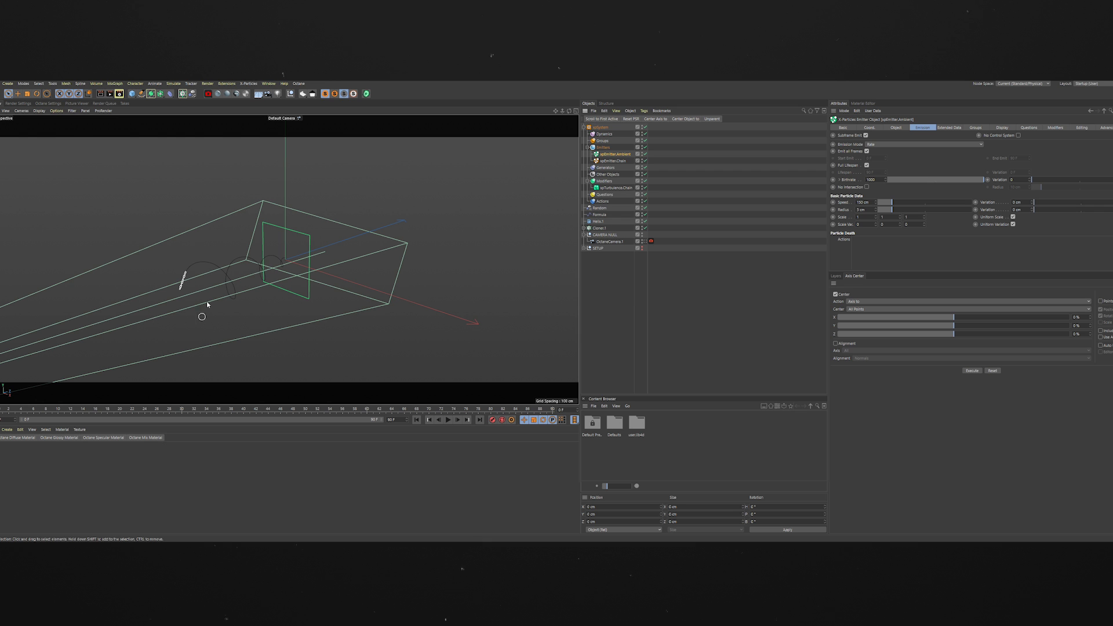
mouse_move(220, 292)
right_mouse_down("alt")
mouse_move(207, 328)
mouse_move(231, 290)
right_mouse_up("alt")
left_click_drag(234, 288, 194, 303, "alt")
right_click_drag(281, 271, 364, 259, "alt")
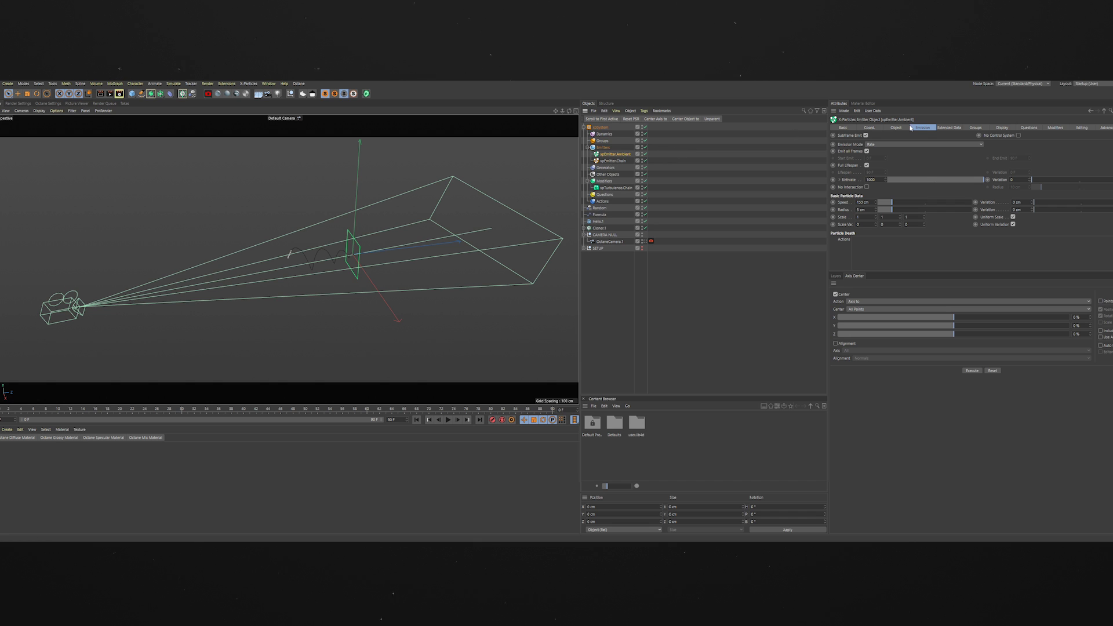
Step: Play the simulation to preview the ambient emitter's particles, and rewind it to the first frame
left_click(1001, 127)
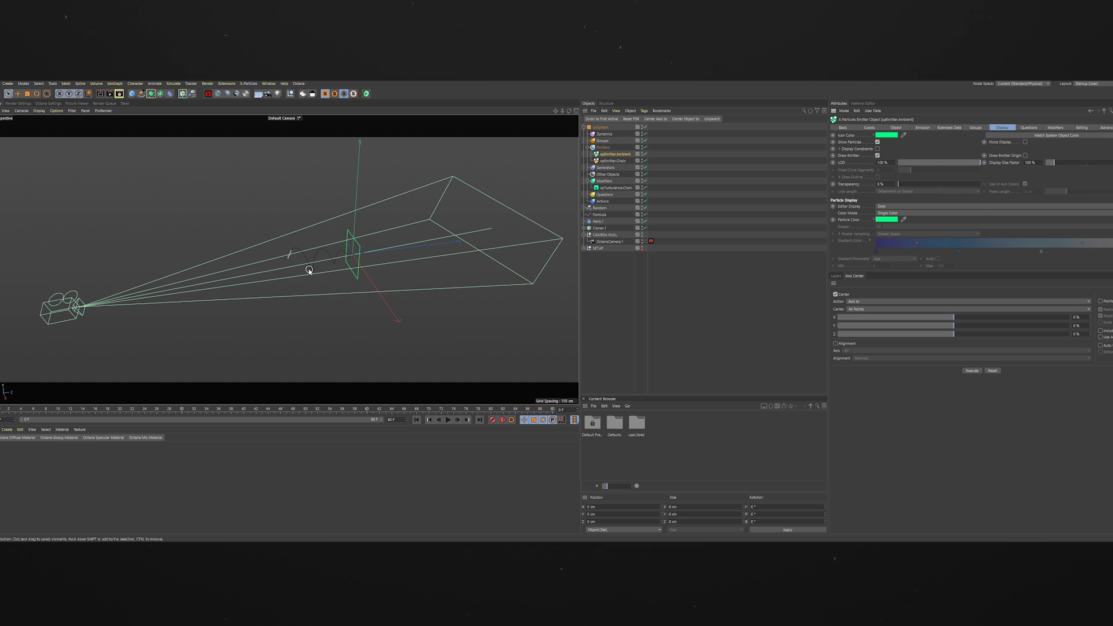
left_click(448, 420)
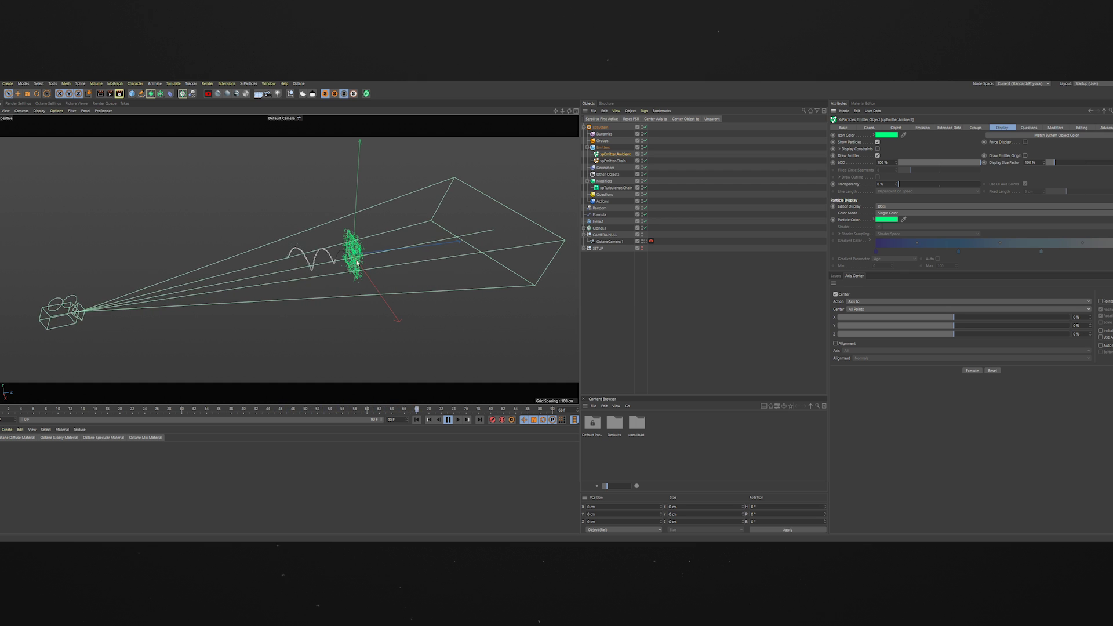
left_click(449, 421)
left_click(417, 421)
Step: Set the ambient emitter's particle color to magenta and its editor display to Circle
left_click(899, 220)
left_click(938, 218)
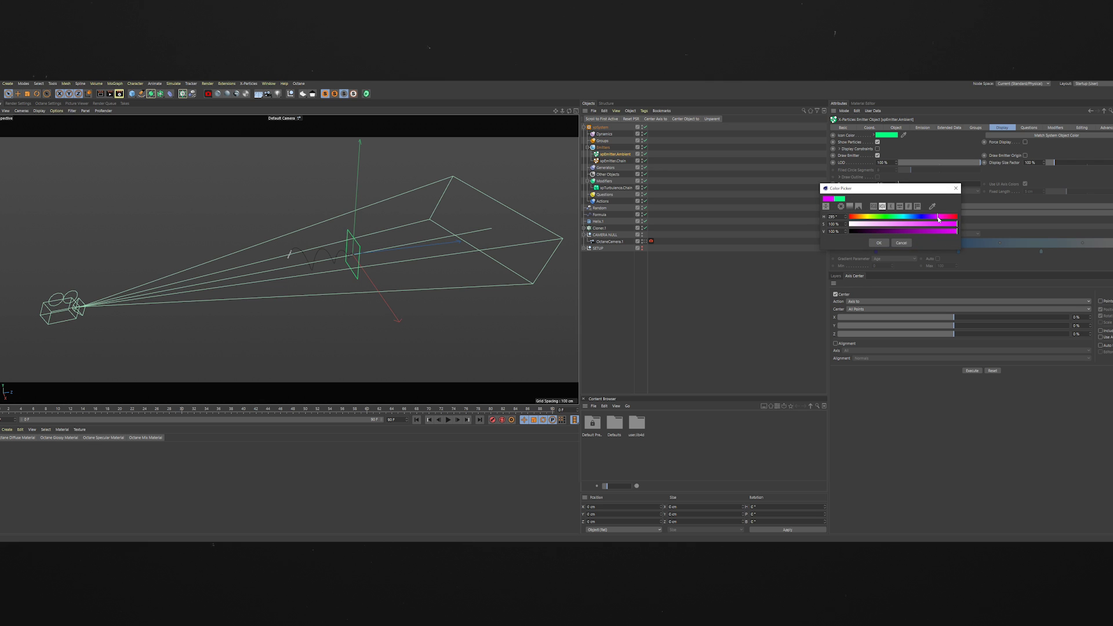
left_click(879, 243)
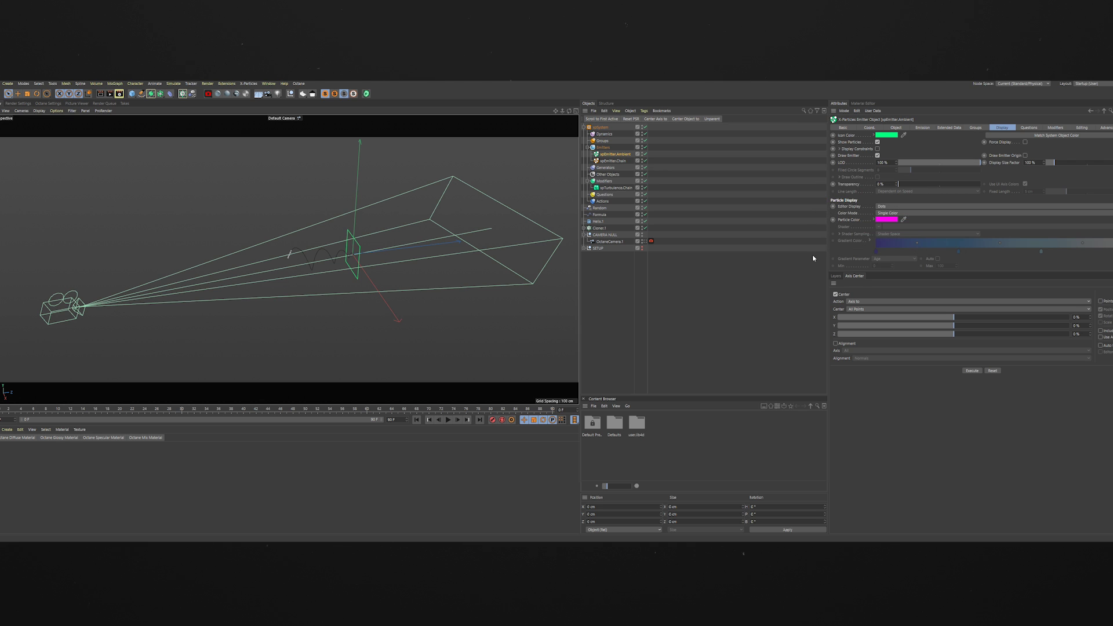
left_click(905, 207)
left_click(904, 271)
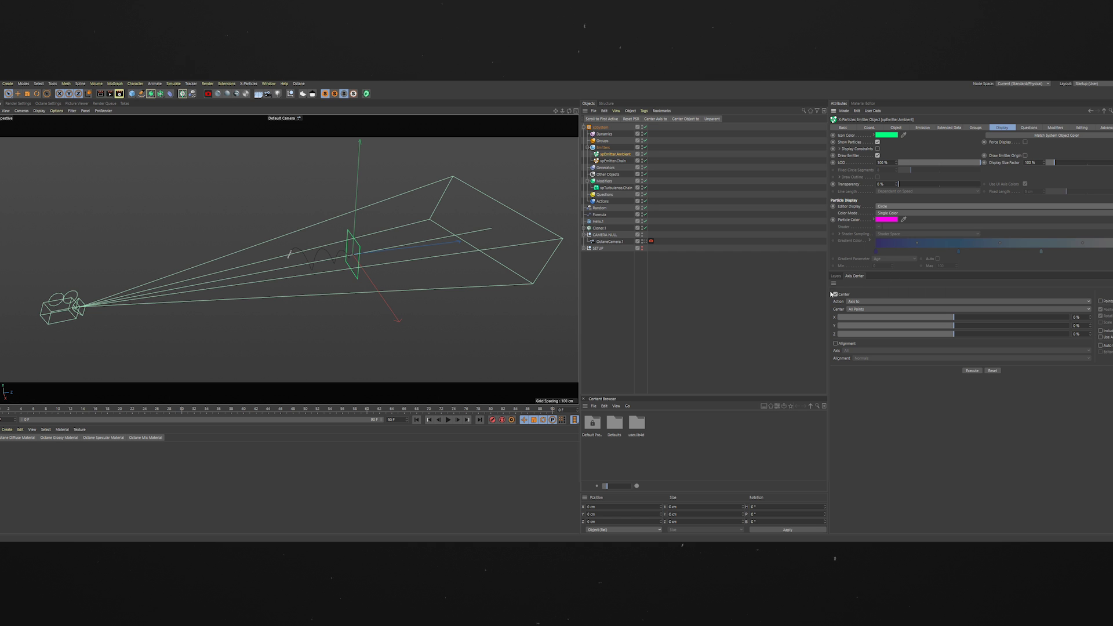
Step: Deselect the emitter and play the simulation repeatedly from the first frame to examine the ambient particles' emission
left_click(696, 302)
left_click(447, 420)
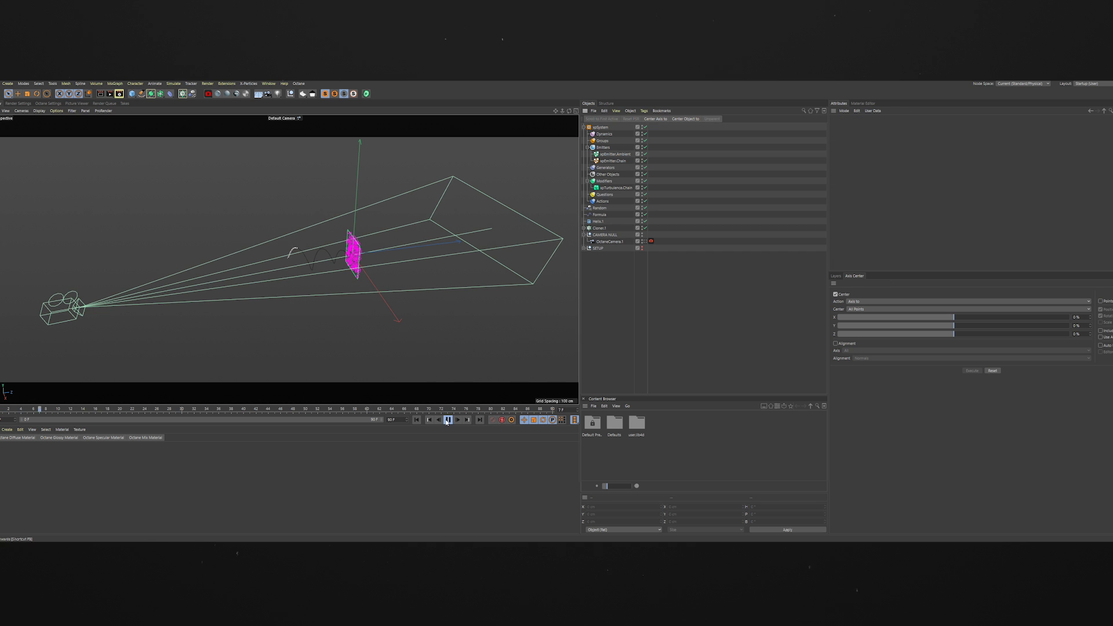
left_click(447, 419)
left_click(417, 420)
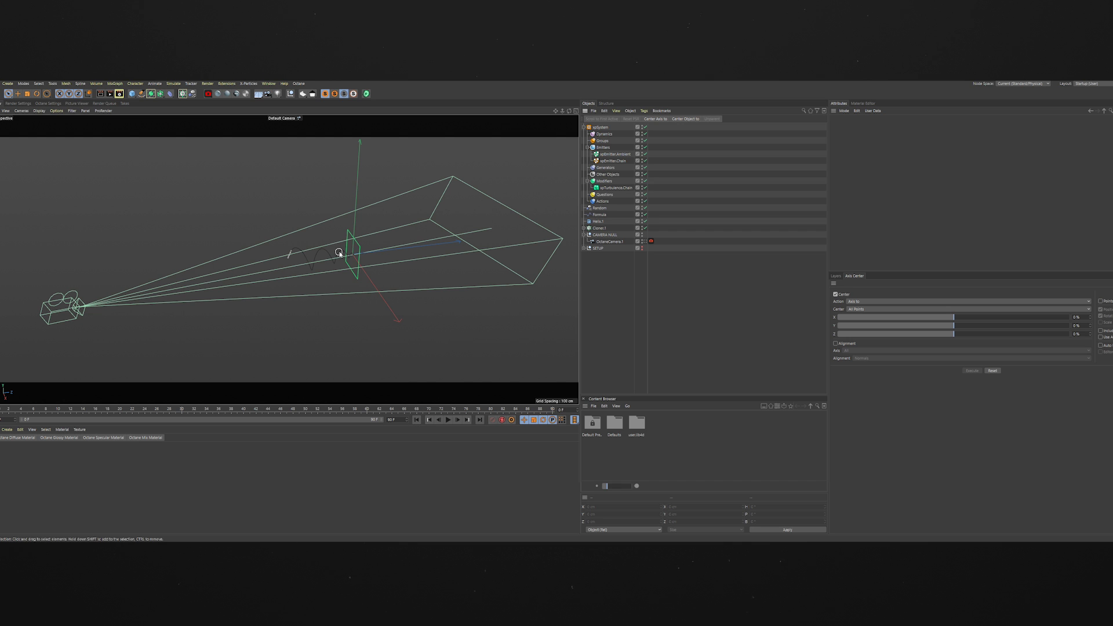
left_click(447, 420)
left_click(447, 421)
left_click(417, 421)
left_click(447, 421)
left_click(447, 421)
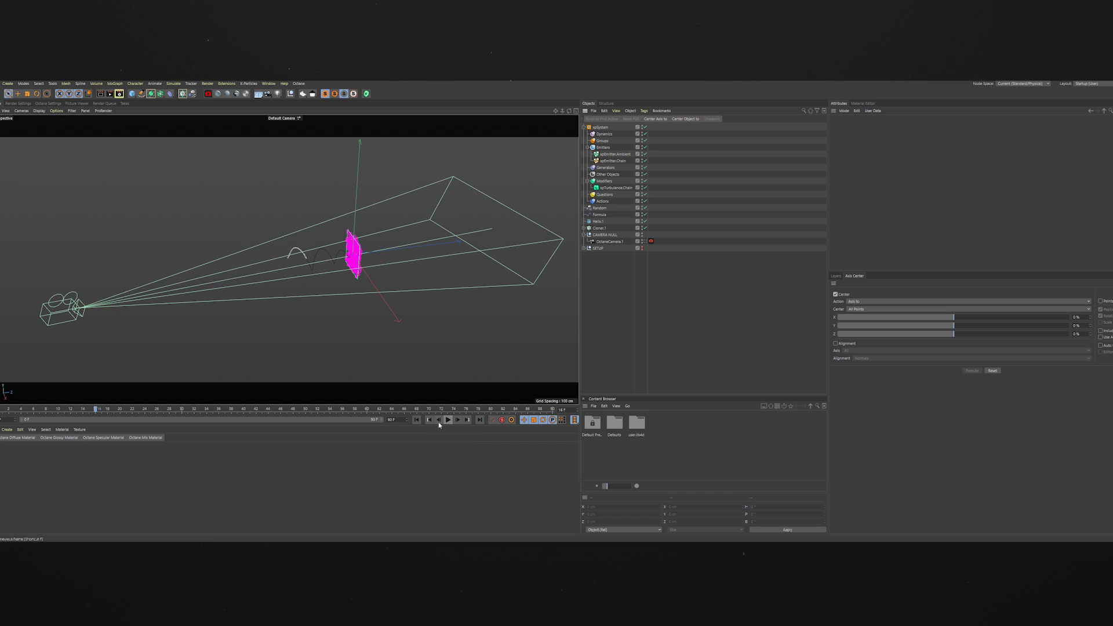
left_click(417, 420)
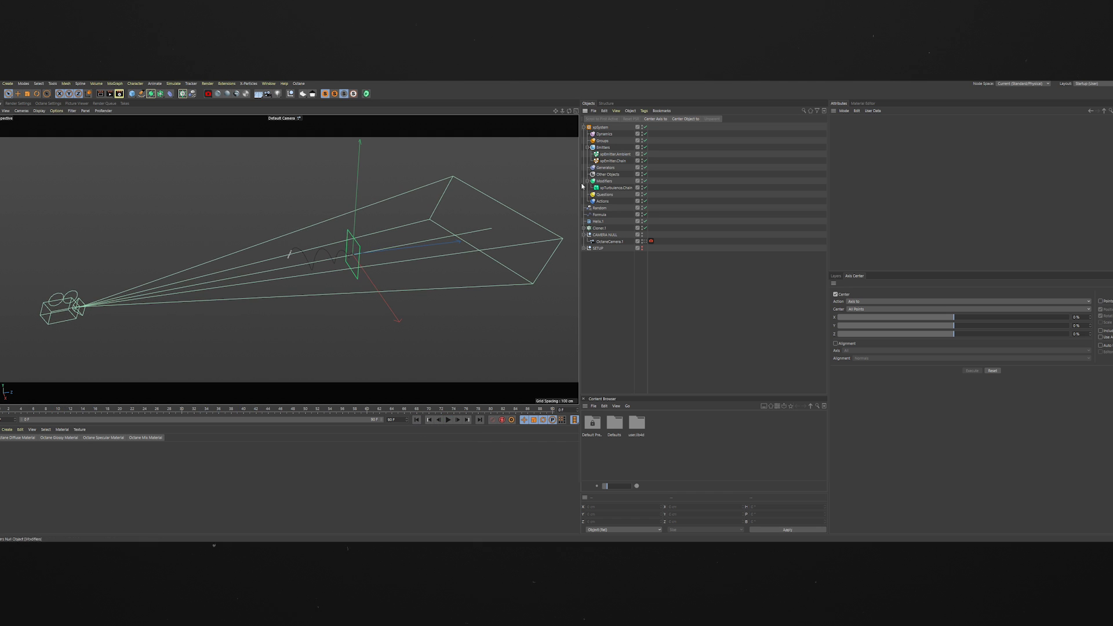
Step: Change the ambient emitter's shape to Box and replay the simulation from the first frame to check the emission volume
left_click(610, 155)
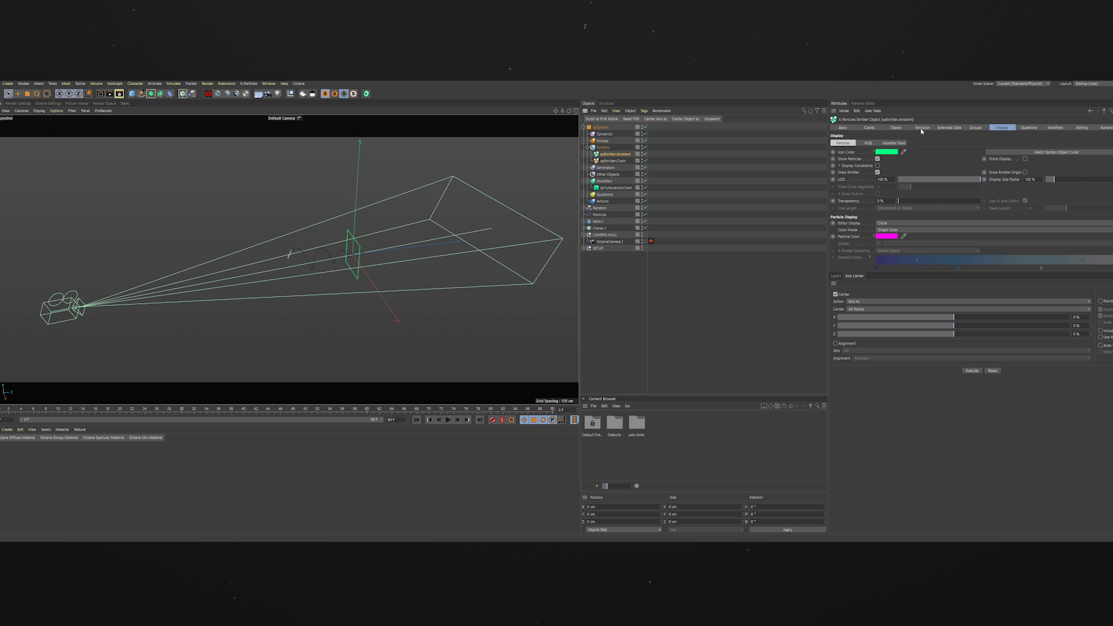
left_click(897, 128)
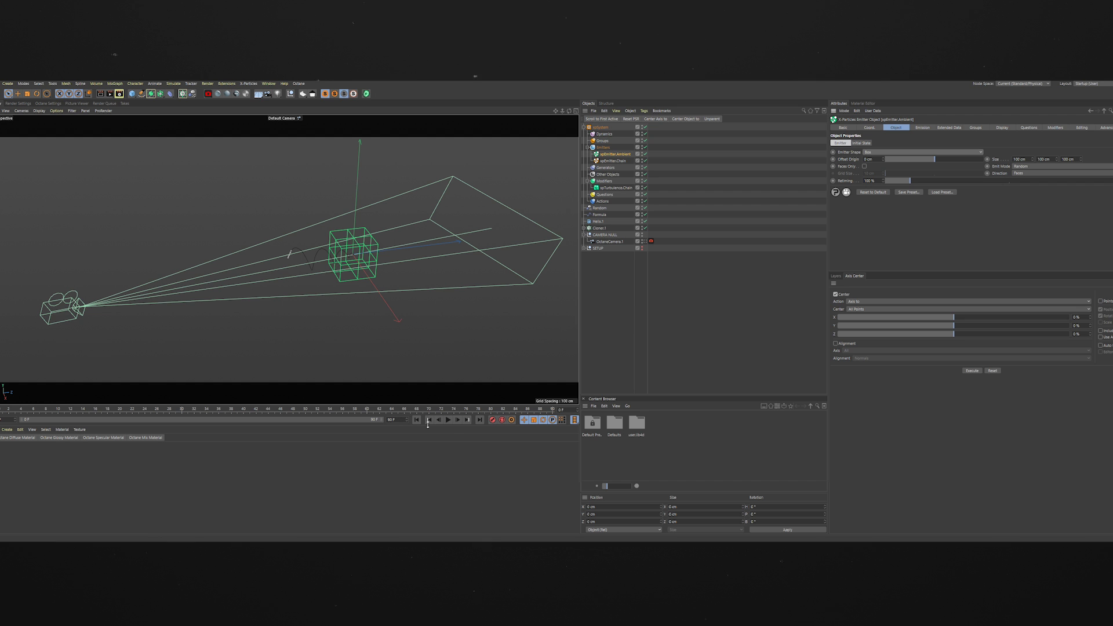
left_click(449, 420)
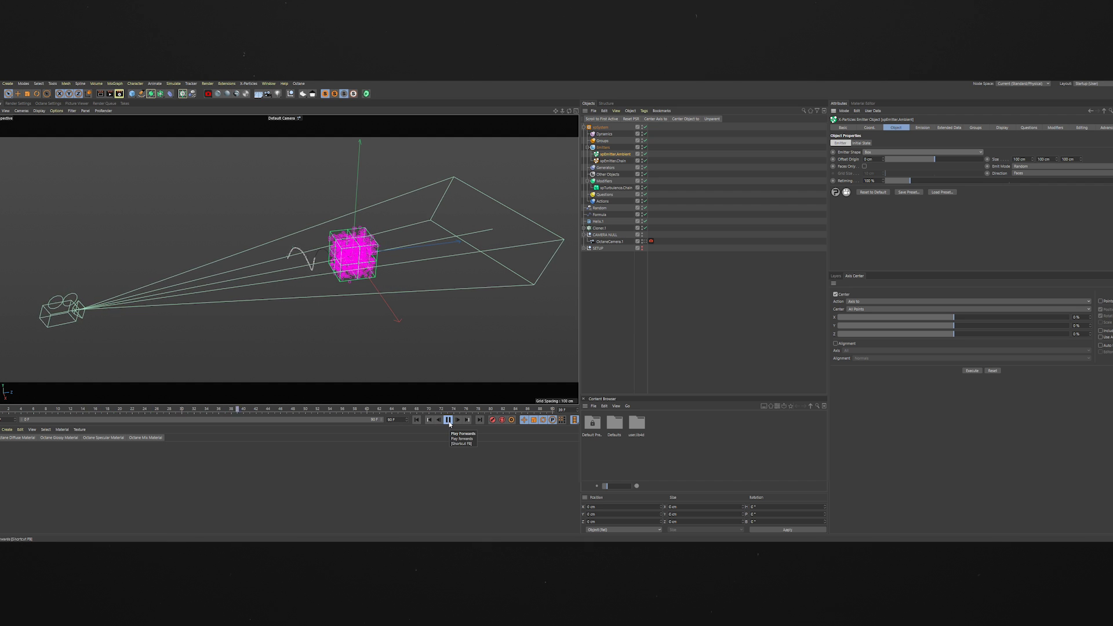
left_click(449, 422)
scroll(357, 279, "up", 3)
left_click_drag(342, 245, 379, 244, "alt")
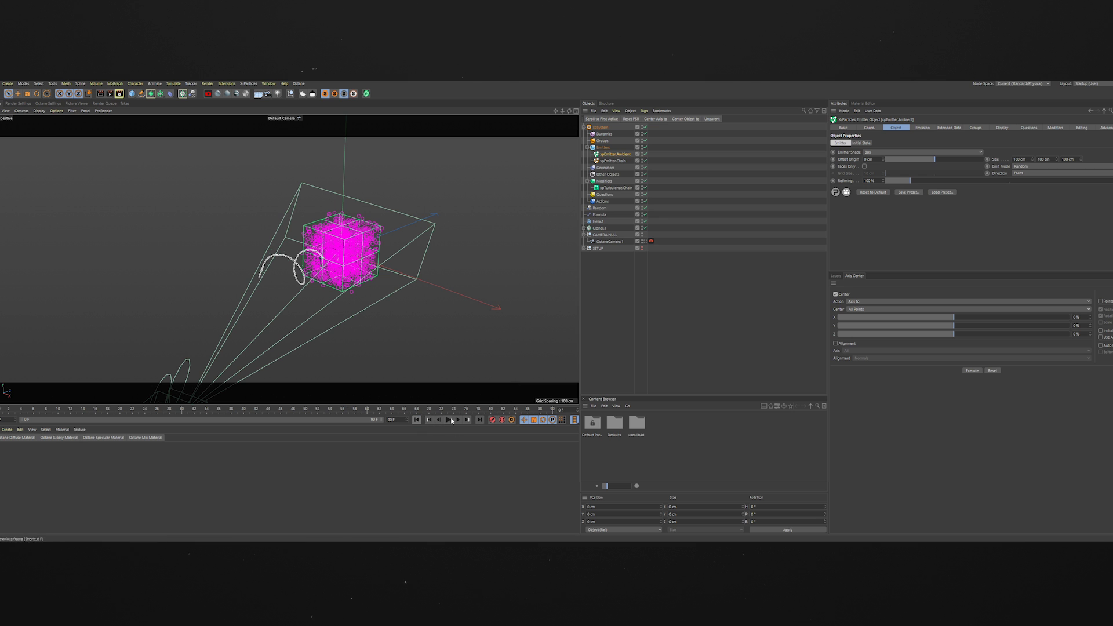
left_click(416, 420)
left_click(449, 420)
left_click(449, 421)
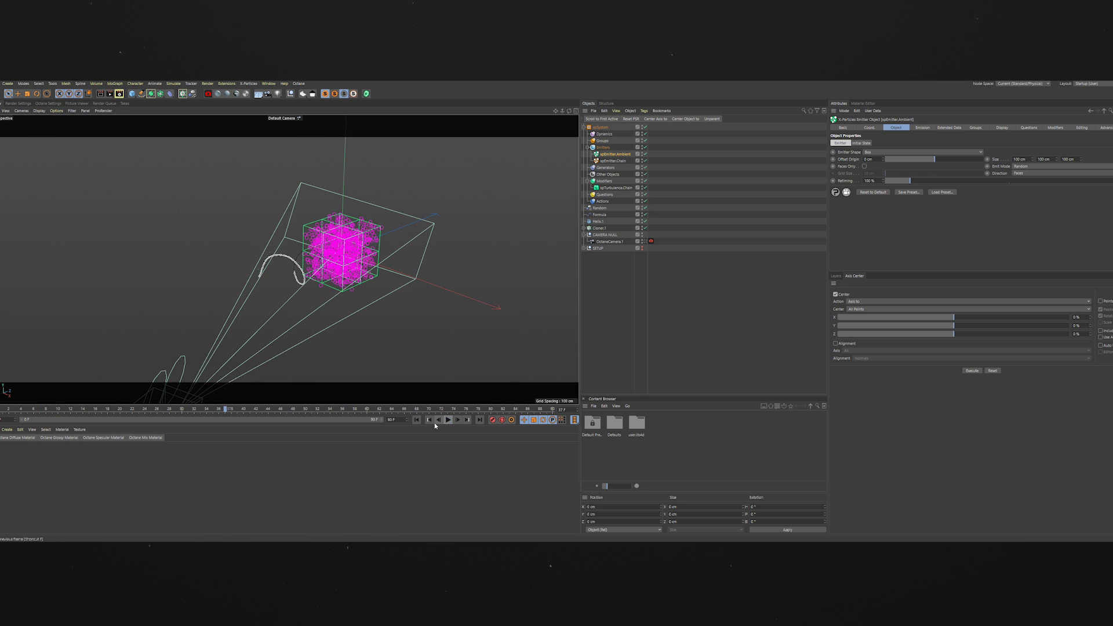
left_click(416, 419)
Step: Enlarge the ambient emitter's box to about 478 × 235 × 717 cm
left_click_drag(384, 339, 201, 290, "alt")
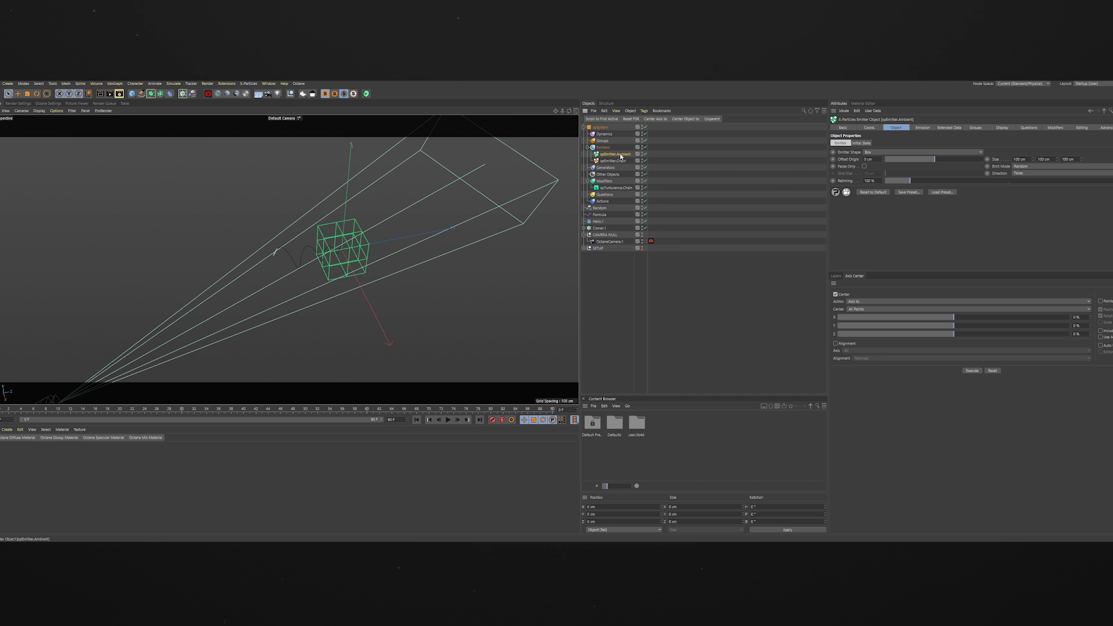
left_click_drag(1032, 159, 1082, 170)
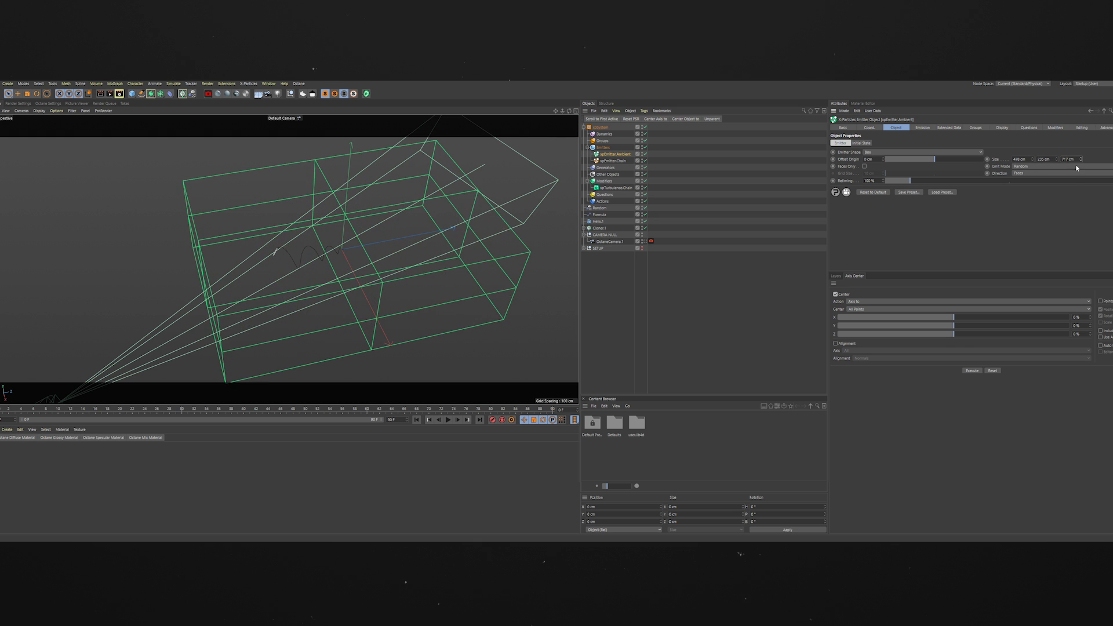
left_click_drag(427, 237, 290, 246, "alt")
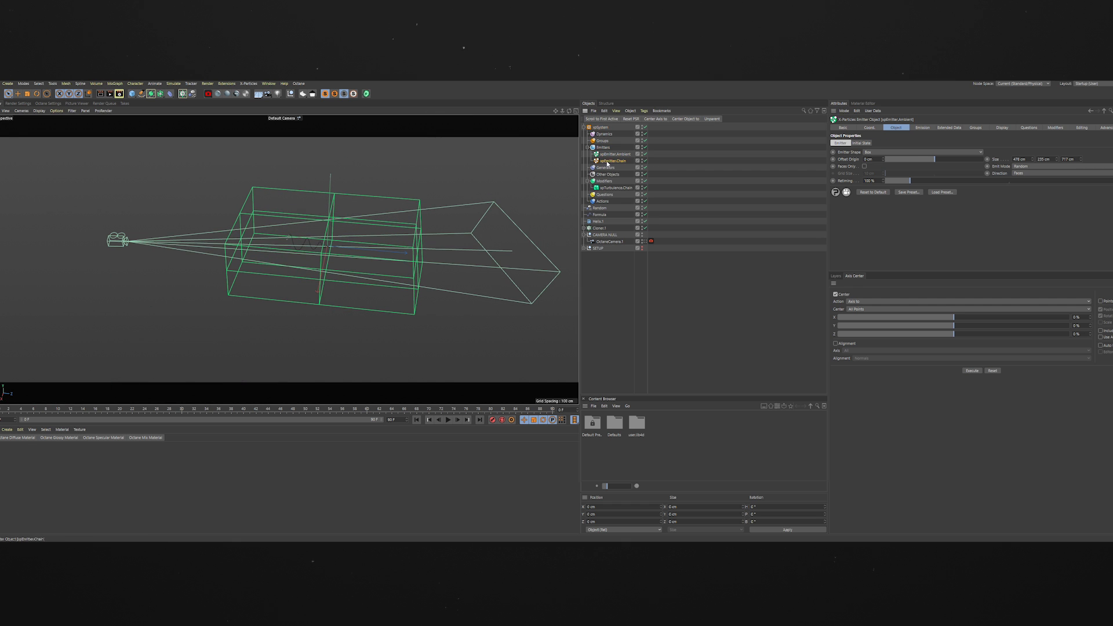
Step: Switch to the four-view layout and rotate the ambient emitter horizontally to align with the camera's direction
key("r")
left_click(1, 118)
left_click_drag(324, 265, 331, 265)
left_click(575, 110)
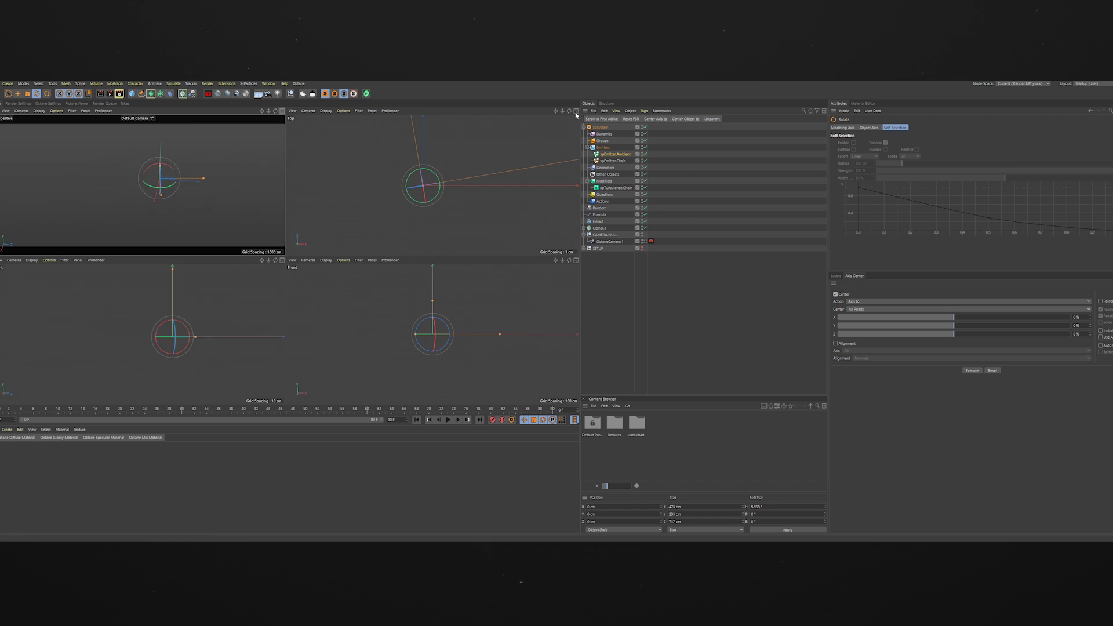
scroll(427, 188, "down", 15)
scroll(427, 188, "up", 3)
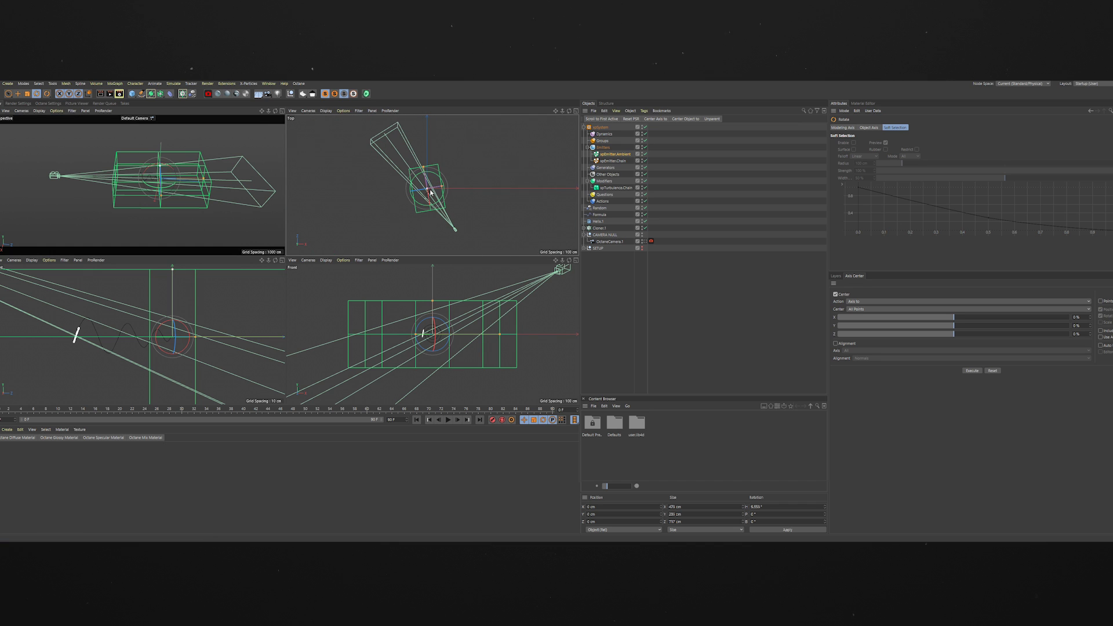
left_click_drag(435, 204, 440, 199)
Step: Tilt the ambient emitter in the side view to match the camera's downward angle
right_click_drag(199, 308, 187, 336, "alt")
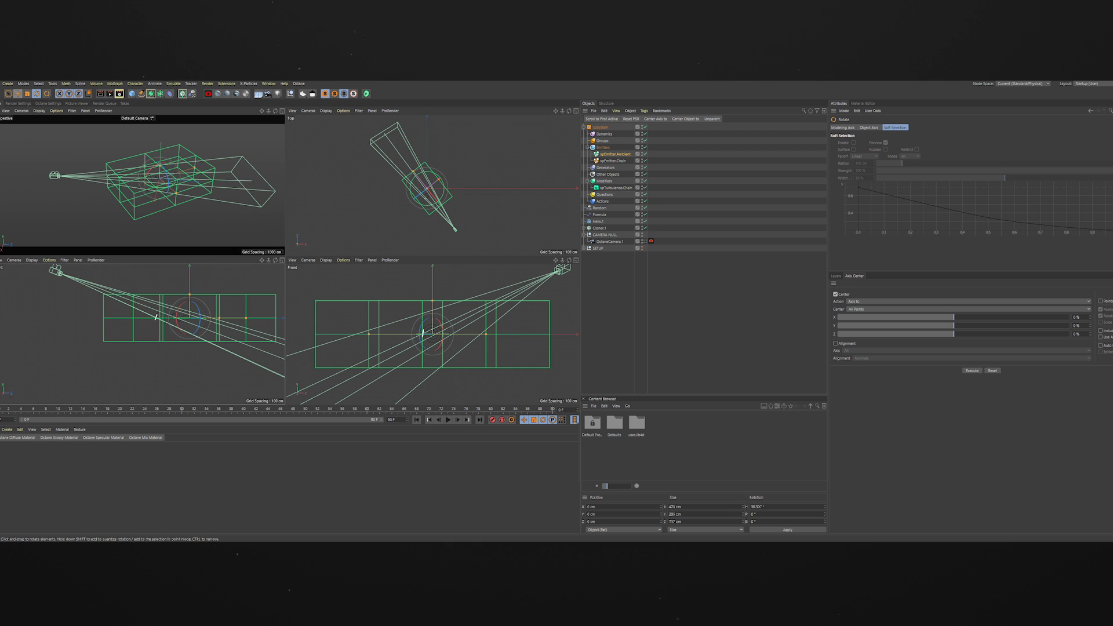
left_click(88, 94)
left_click_drag(203, 309, 197, 296)
Step: Stretch the ambient emitter's box lengthwise along the camera frustum, adjust its height, and undo the last width change
key("e")
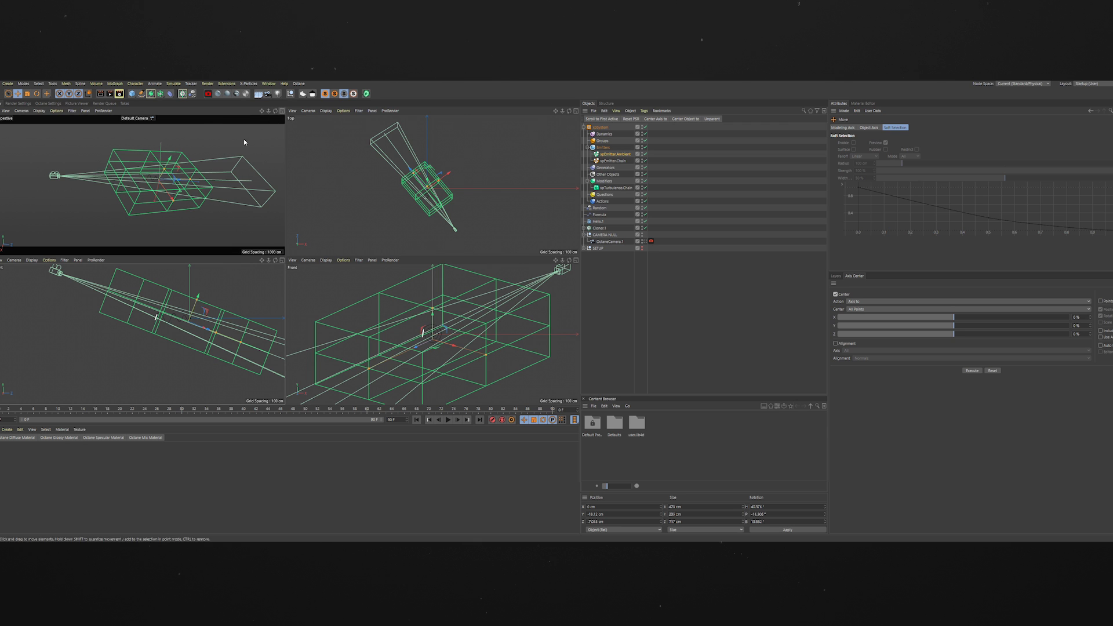
left_click_drag(164, 169, 202, 179)
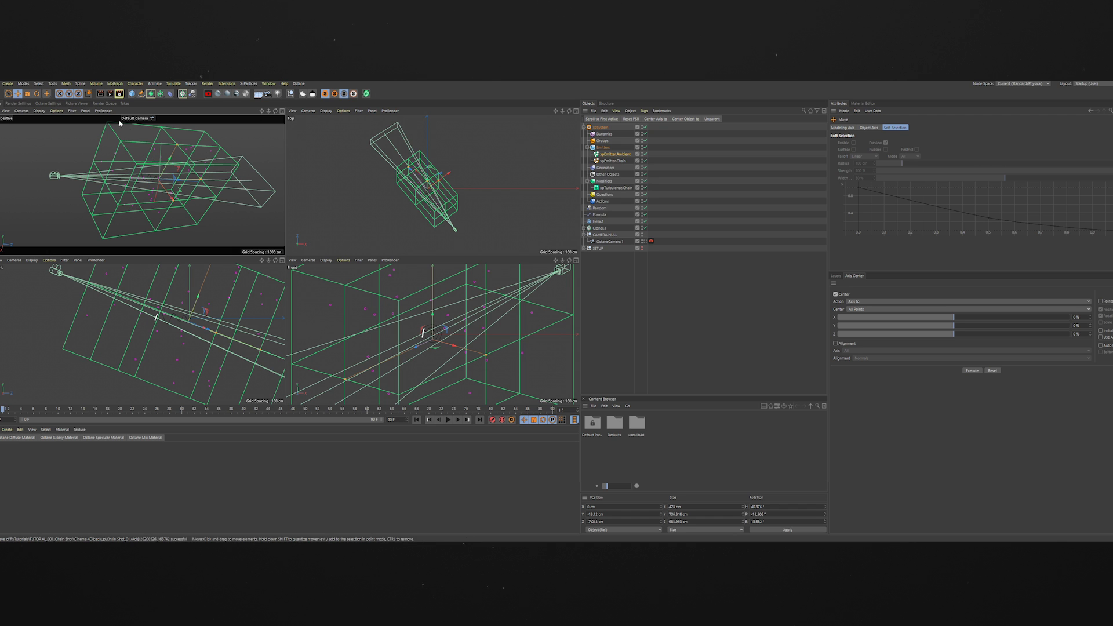
left_click_drag(177, 145, 165, 169)
middle_click_drag(204, 308, 158, 302, "alt")
right_click_drag(158, 302, 111, 305, "alt")
left_click_drag(152, 296, 151, 298)
mouse_move(193, 329)
left_mouse_down()
mouse_move(207, 331)
mouse_move(163, 318)
mouse_move(172, 321)
left_mouse_up()
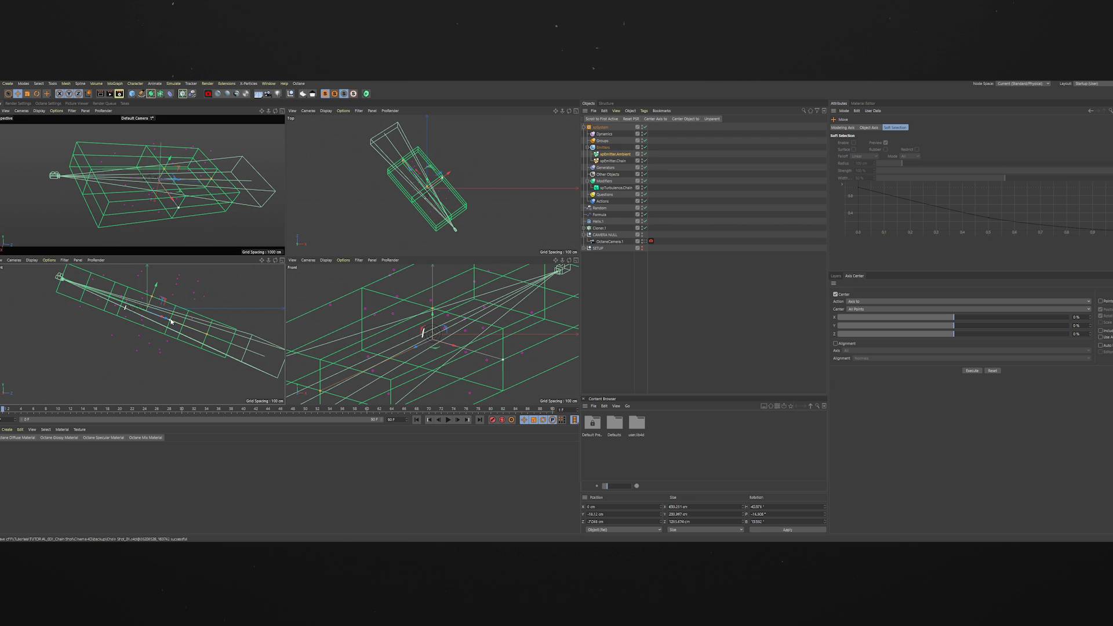
key("ctrl+z")
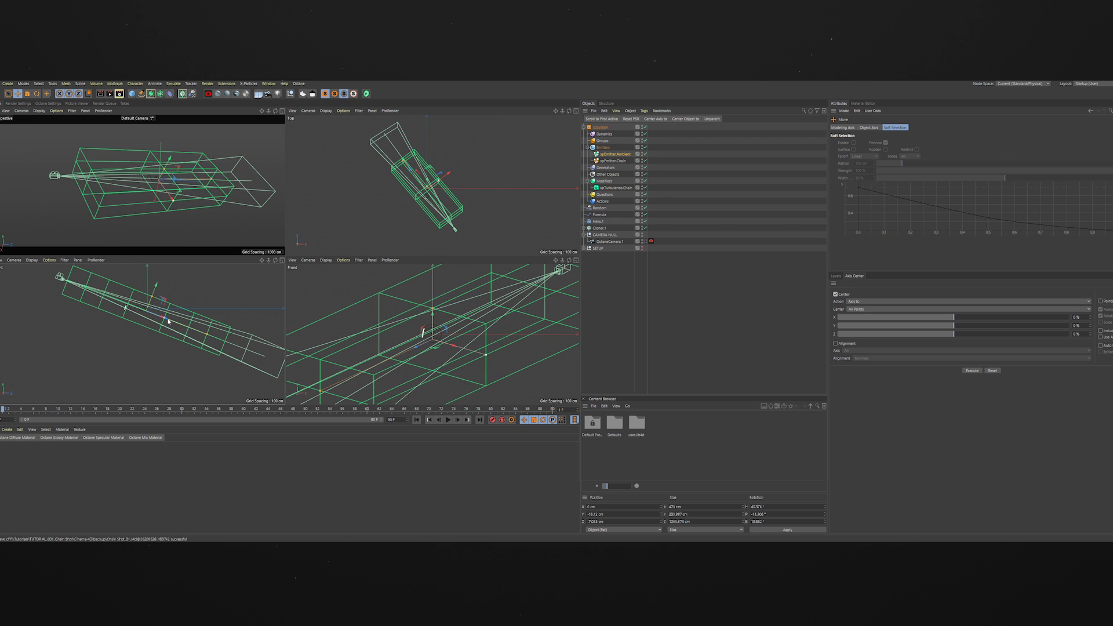
Step: Move the ambient emitter farther along the camera frustum and enlarge its box to cover the far end, returning to the single perspective view
left_click_drag(168, 318, 220, 326)
right_click_drag(465, 303, 455, 340, "alt")
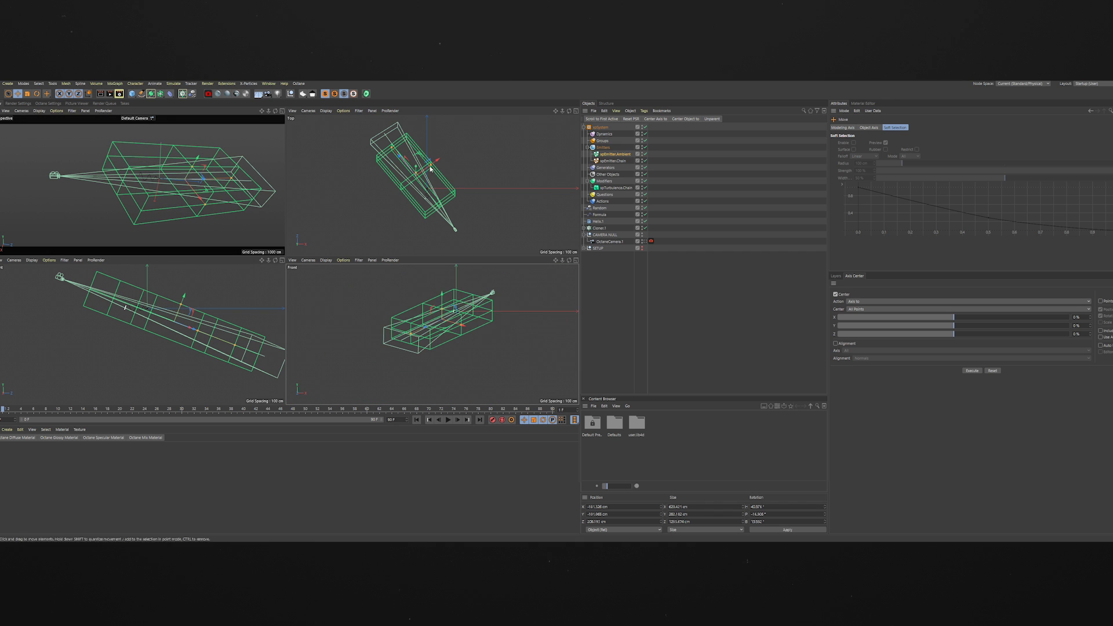
left_click_drag(432, 166, 385, 142)
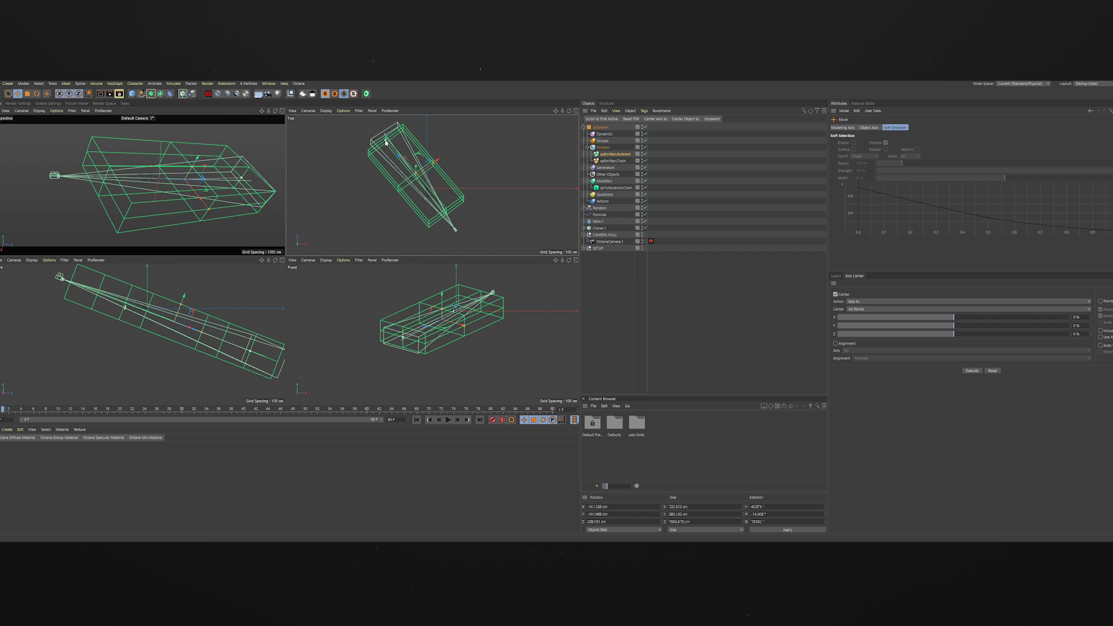
left_click(282, 111)
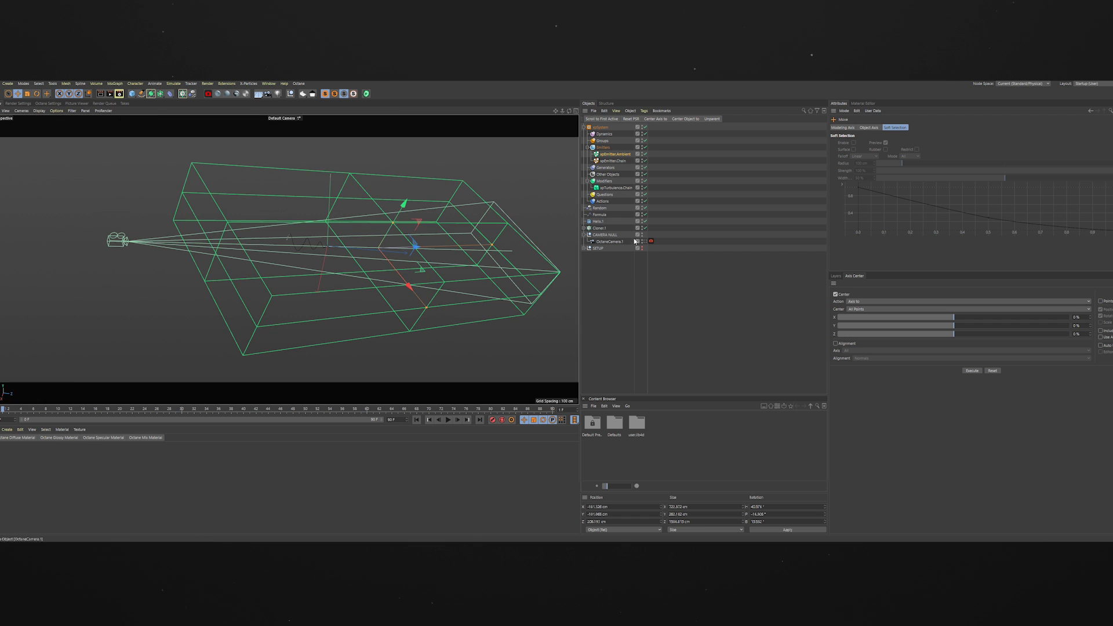
Step: Hide the CAMERA NULL in the viewport and play the simulation from the first frame
left_click(440, 420)
left_click(457, 421)
left_click(642, 235)
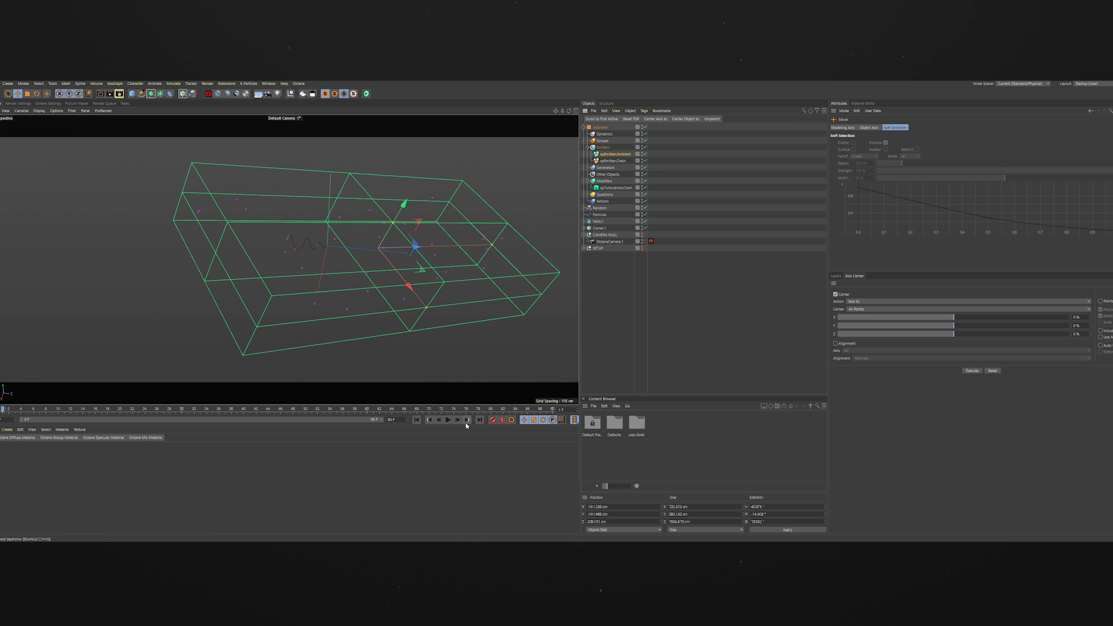
left_click(417, 421)
left_click(449, 421)
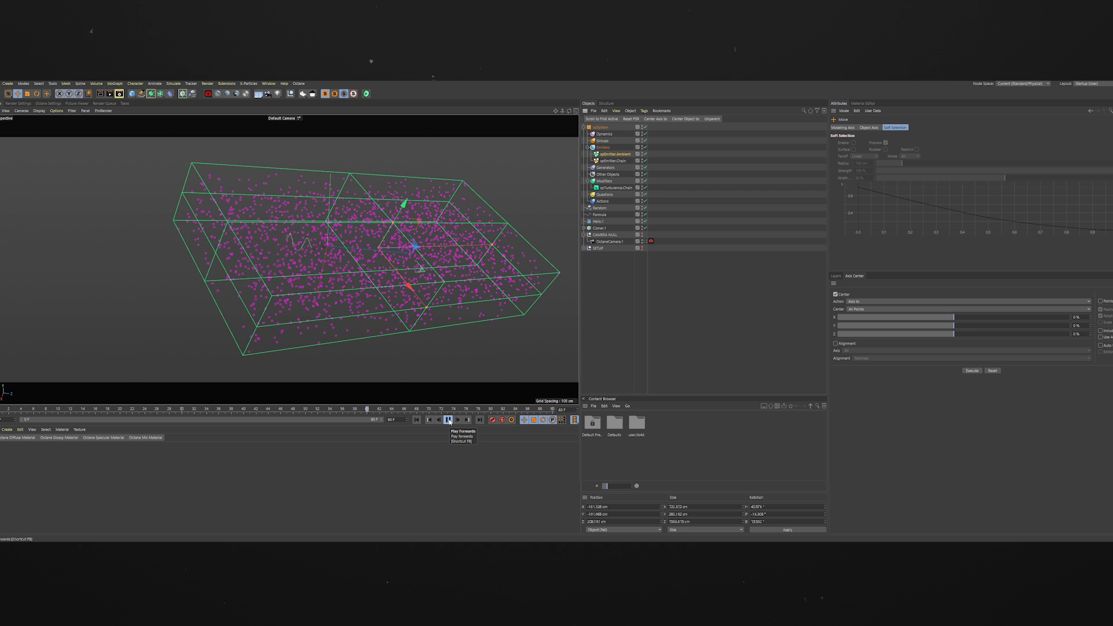
Step: Replay the simulation from the first frame to check the ambient particles' emission, and rewind it
left_click(450, 422)
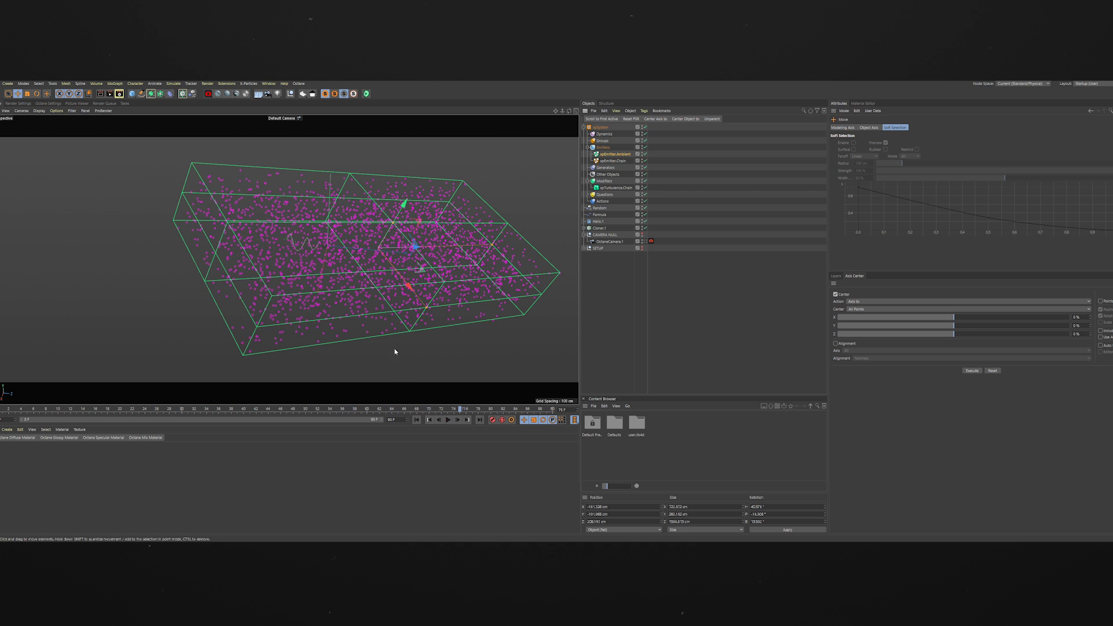
left_click(421, 421)
left_click(449, 420)
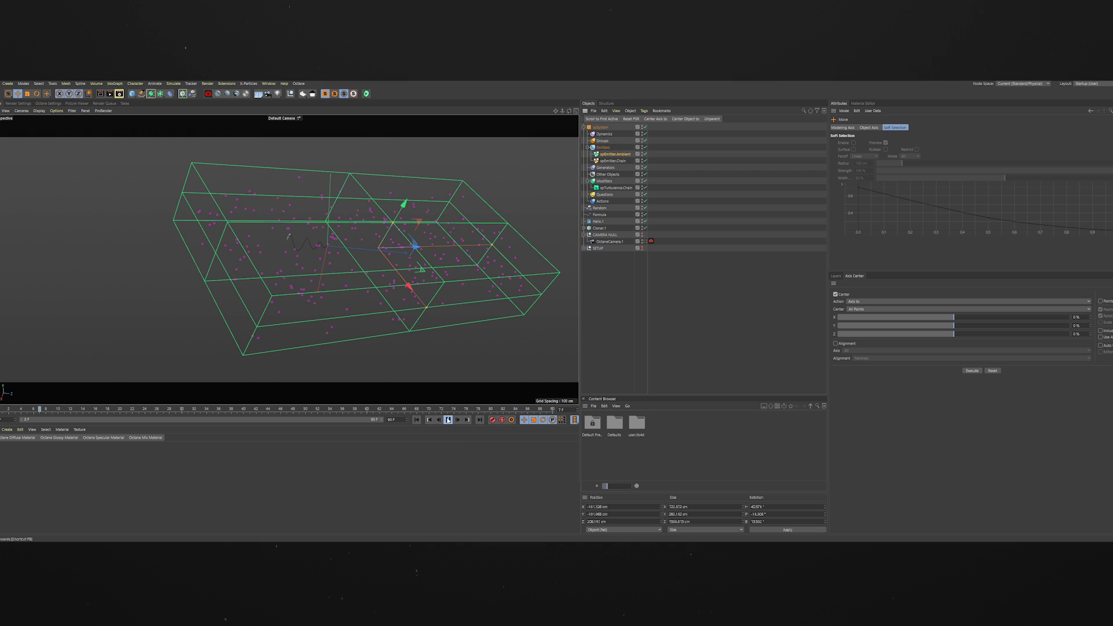
left_click(448, 421)
left_click(418, 421)
Step: Change the ambient emitter's emission mode from Rate to Shot
left_click(611, 155)
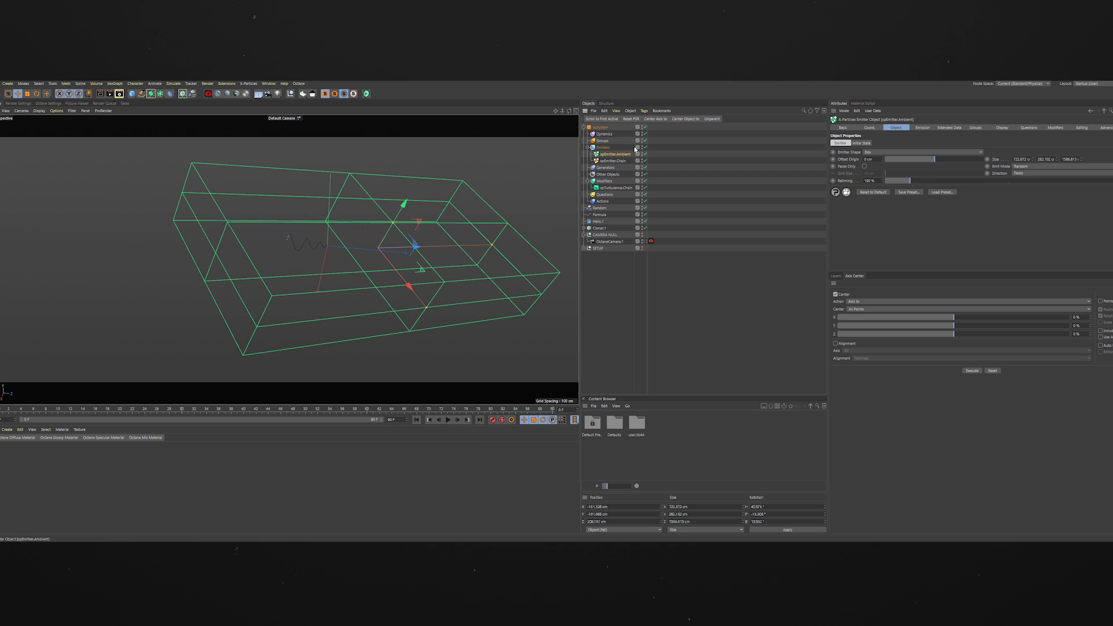
left_click(918, 129)
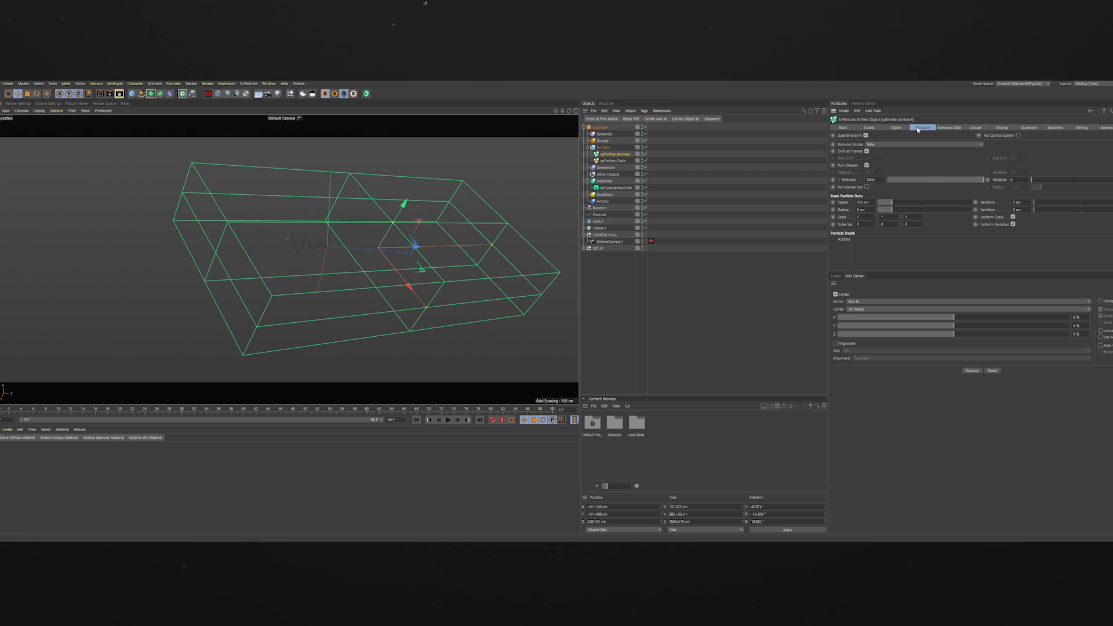
left_click(885, 146)
left_click(876, 159)
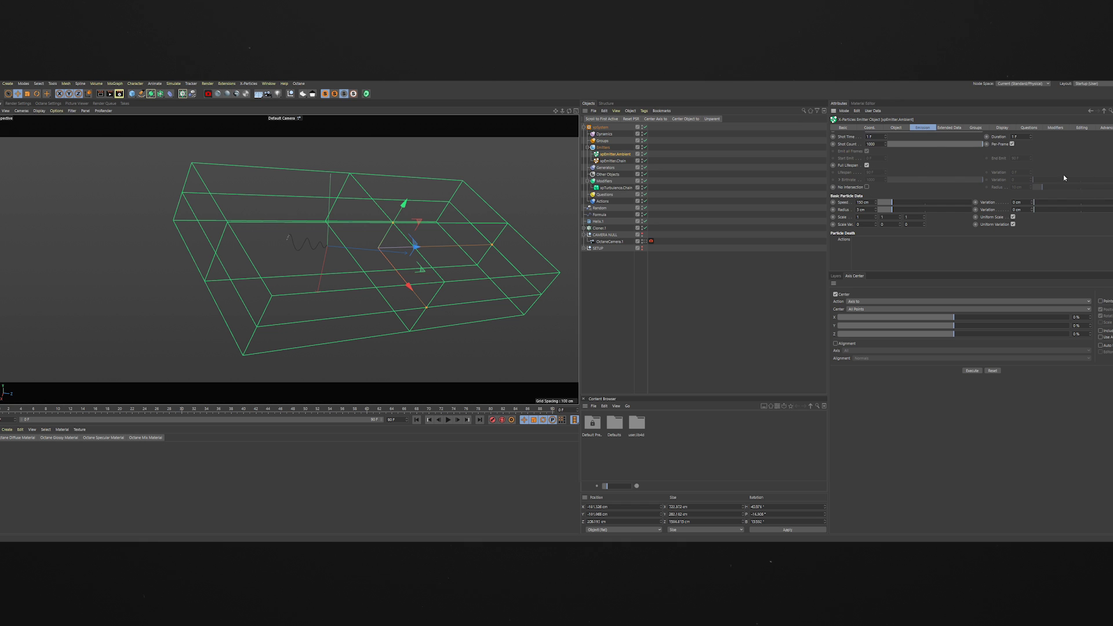
scroll(1065, 178, "up", 2)
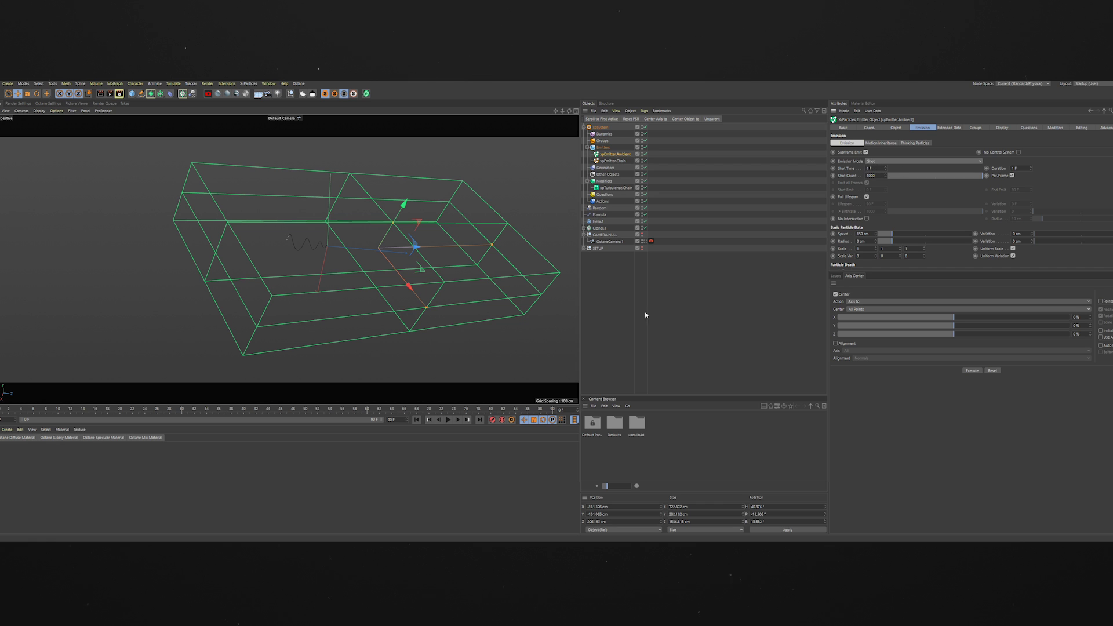
Step: Try a shot time of 0 F on the ambient emitter and test it by playing the simulation
left_click_drag(878, 168, 796, 169)
type("0")
key("Return")
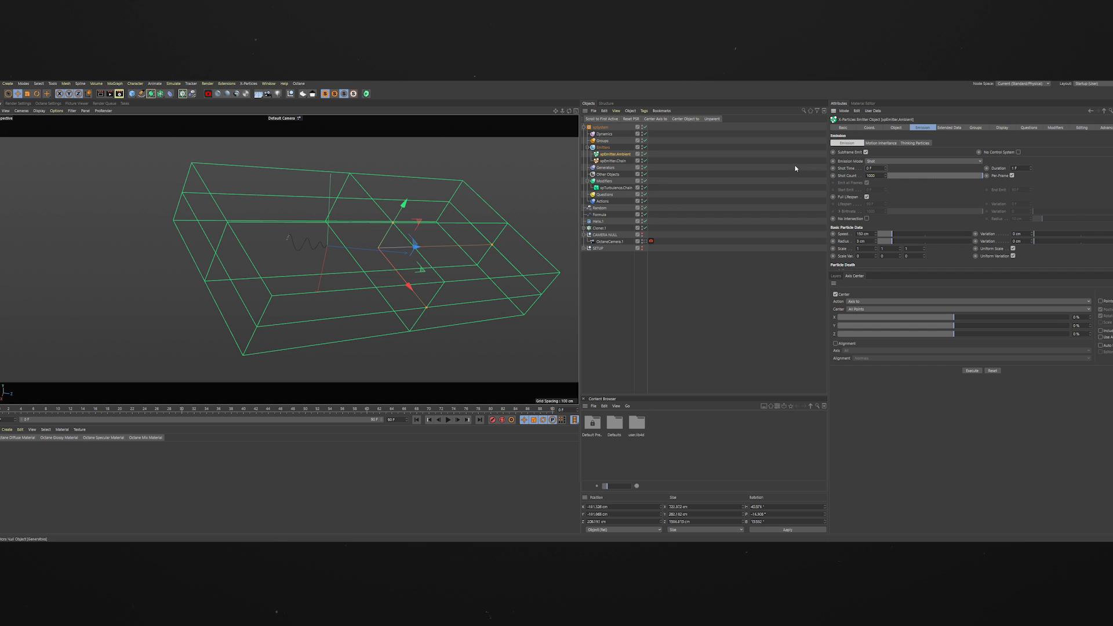
left_click(448, 420)
left_click(448, 420)
left_click(416, 420)
Step: Set the ambient emitter's shot time to 1 F and check the single burst of particles during playback
left_click_drag(883, 169, 797, 161)
left_click(458, 420)
left_click_drag(370, 284, 319, 255, "alt")
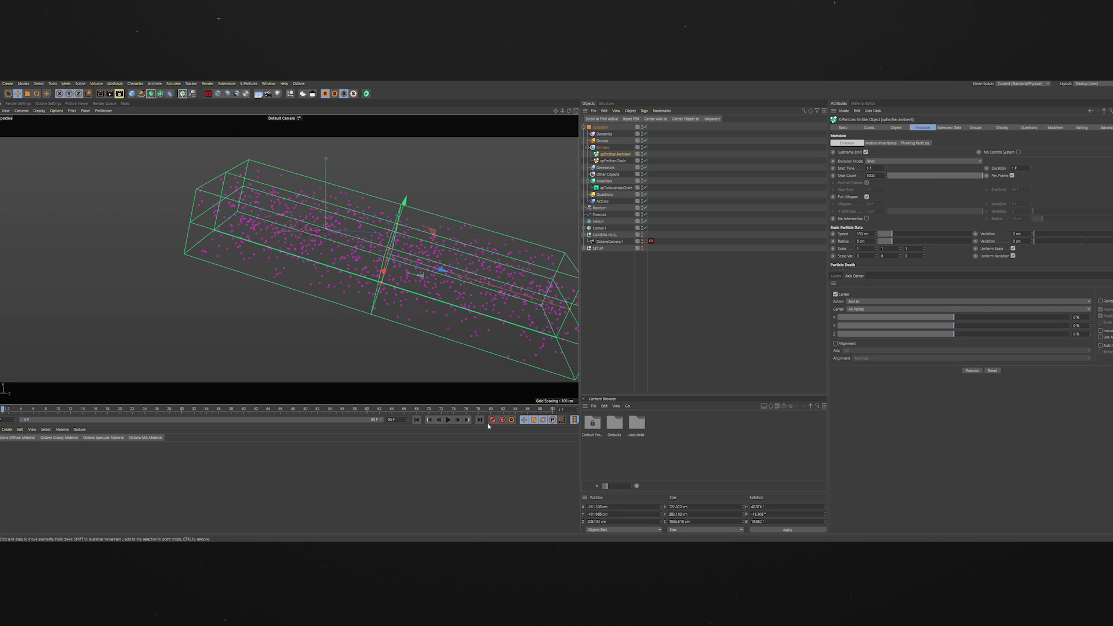
left_click(416, 420)
left_click(448, 420)
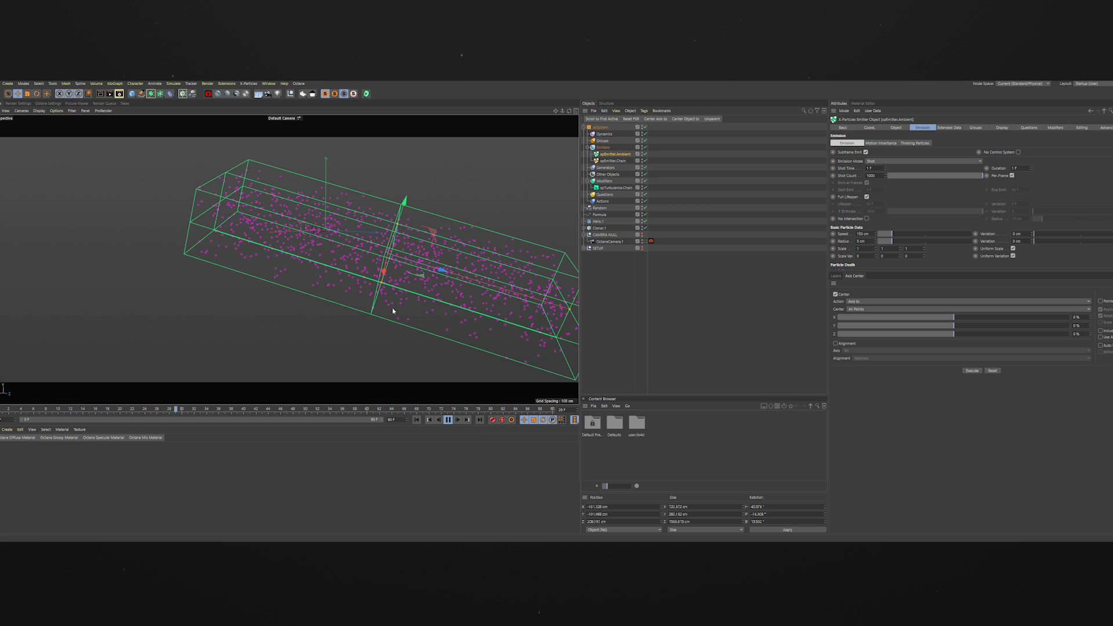
left_click(447, 420)
Step: Select the chain turbulence modifier and replay the simulation to examine its influence on the ambient particles
left_click(630, 186)
left_click(416, 420)
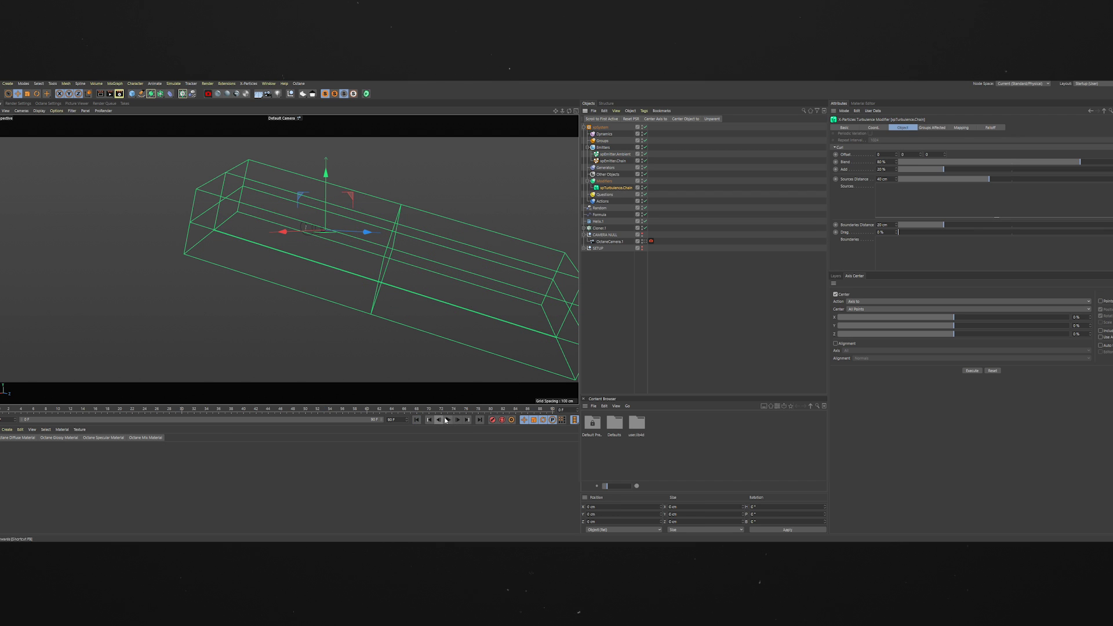
left_click(447, 419)
left_click(447, 420)
left_click(417, 420)
Step: Add xpTurbulence.Chain to the ambient emitter's excluded particle modifiers and test the simulation from the first frame
left_click(614, 154)
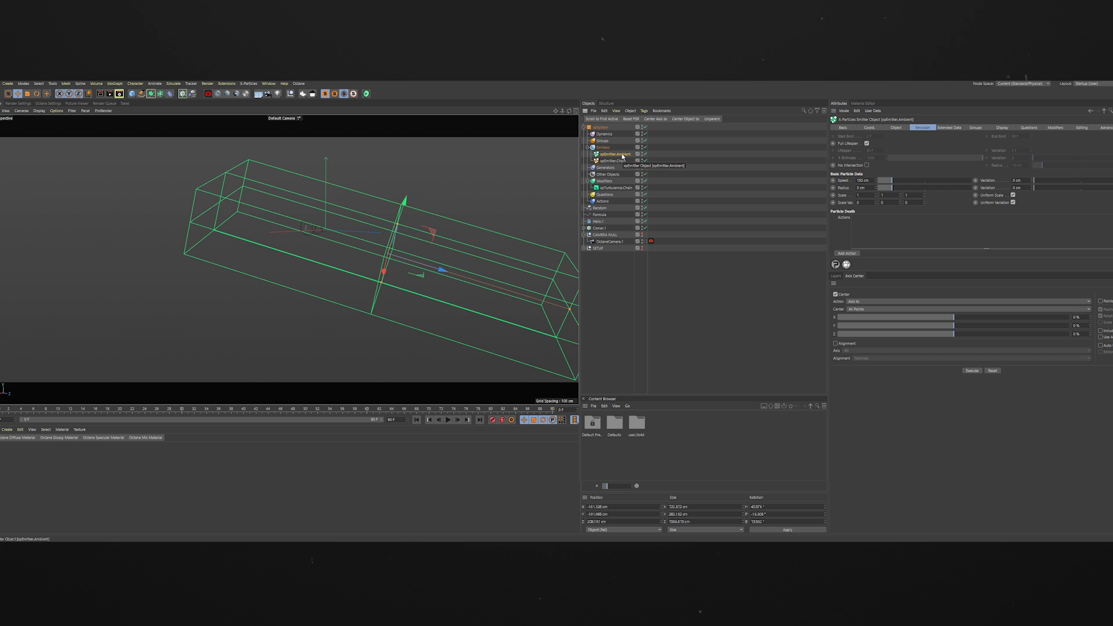
left_click(1063, 127)
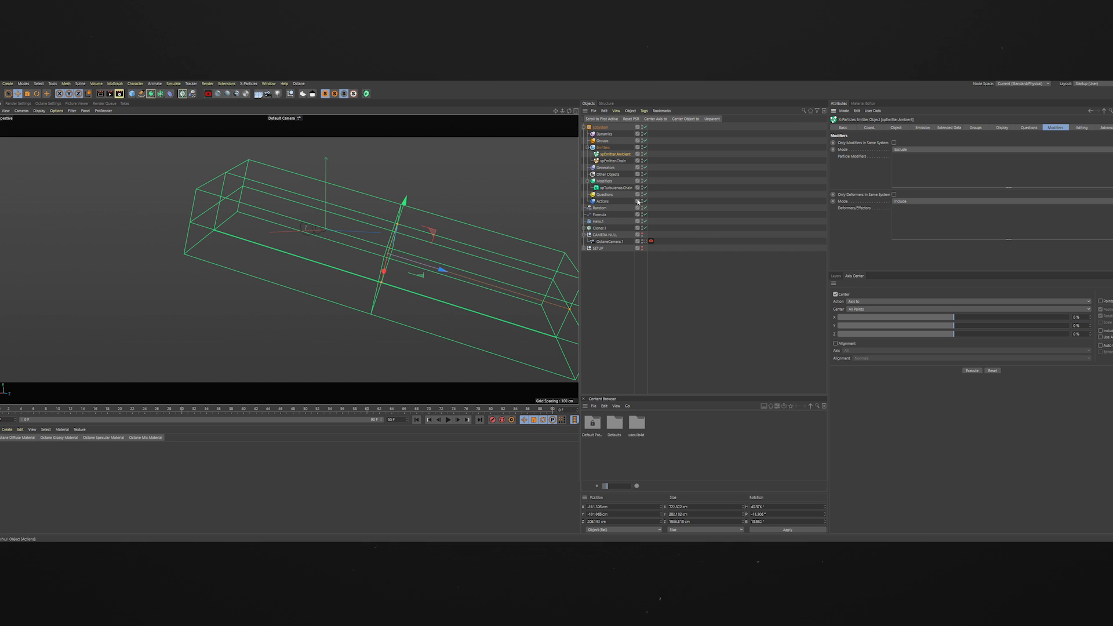
left_click_drag(618, 188, 642, 186)
left_click_drag(933, 169, 931, 167)
left_click(449, 420)
left_click(449, 421)
left_click(417, 421)
Step: Set the ambient emitter's particle speed to 1 cm and play the simulation to check the slow drift
left_click(922, 128)
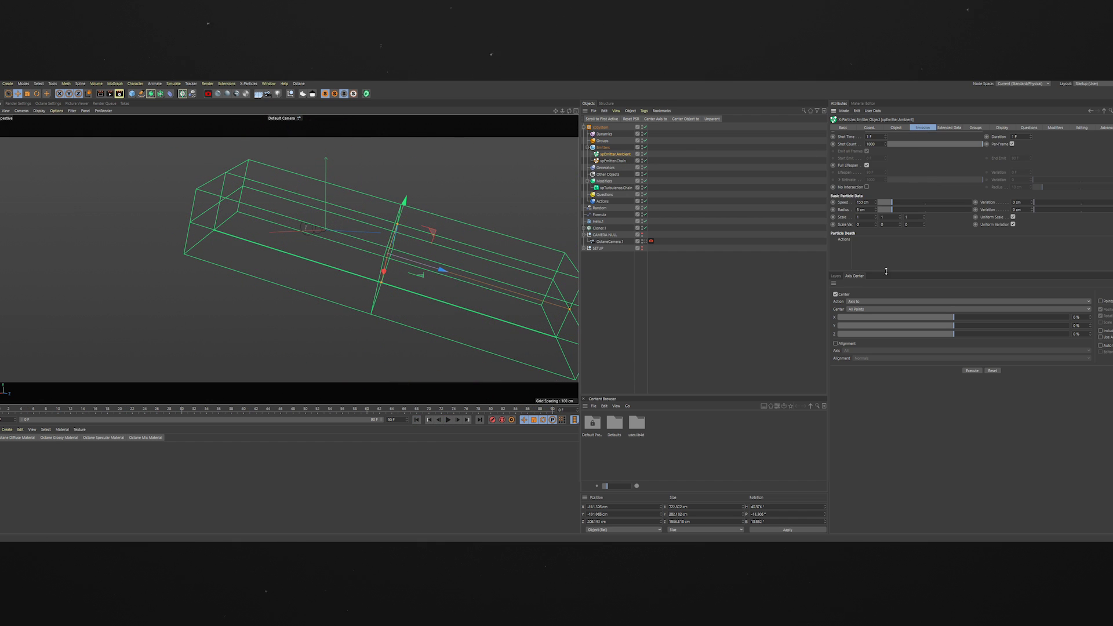
left_click_drag(871, 202, 846, 202)
type("1")
key("Return")
left_click(448, 419)
left_click(449, 419)
scroll(280, 248, "up", 10)
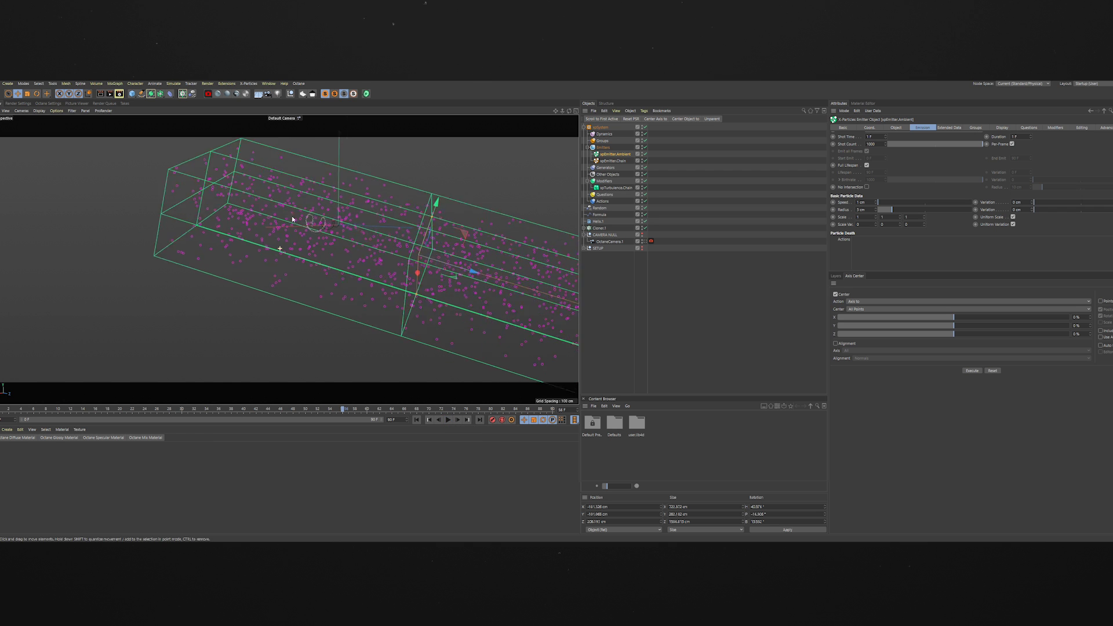
Step: Replay the simulation several times close to the helix to examine how the chain and ambient particles move
left_click(417, 420)
left_click(448, 419)
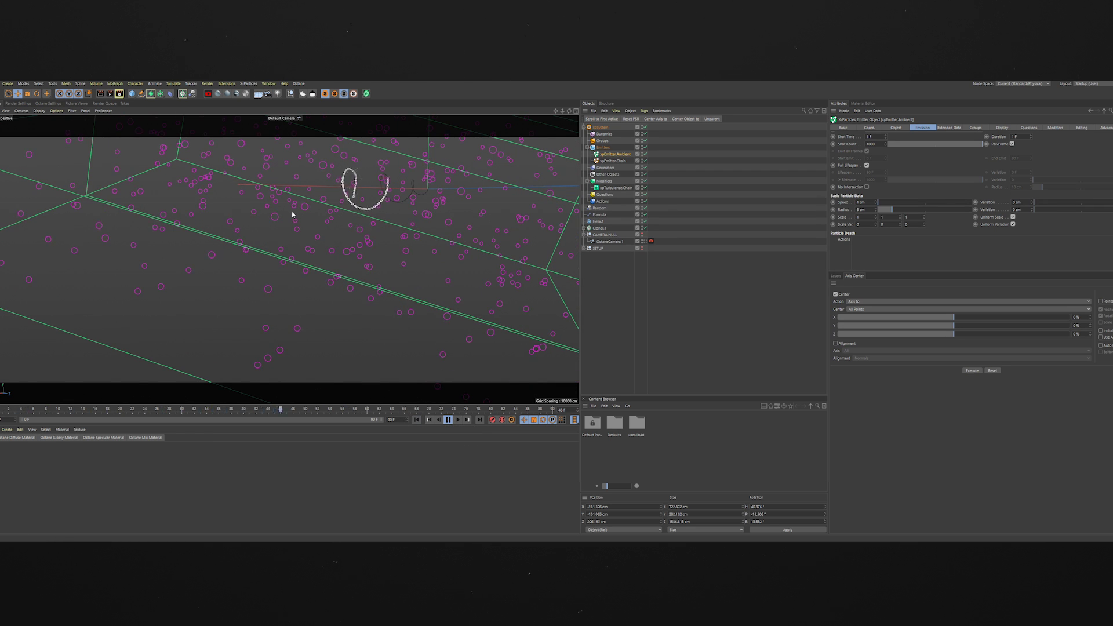
left_click(447, 423)
left_click(416, 420)
left_click(449, 419)
left_click(417, 420)
left_click(448, 420)
left_click(448, 419)
left_click(417, 420)
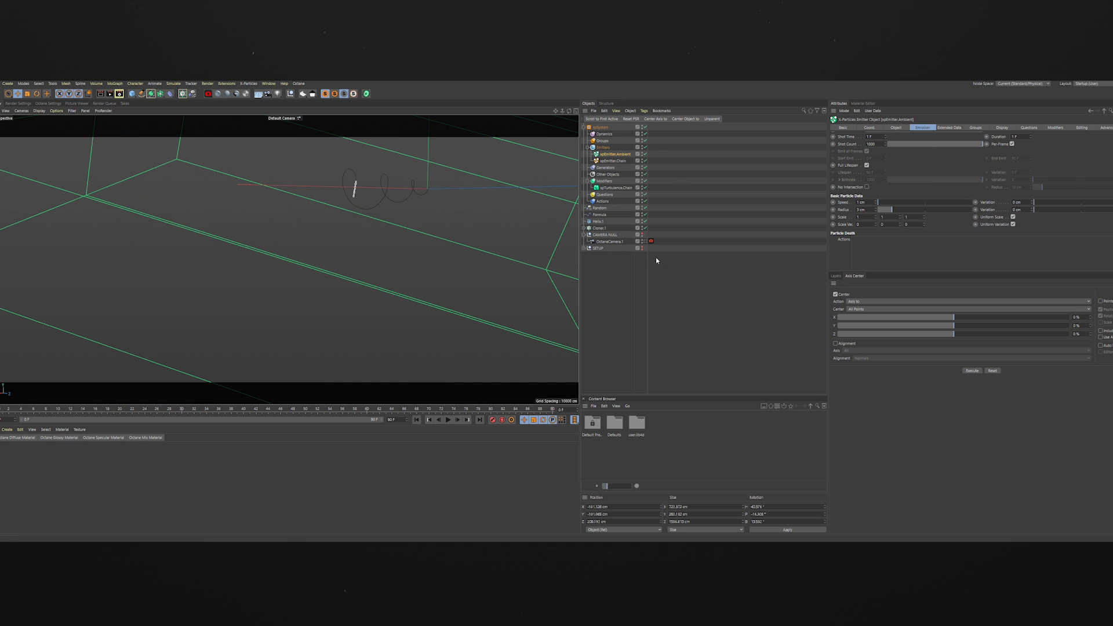
left_click(448, 420)
left_click(448, 420)
Step: Look through OctaneCamera.1 and compare playback with the ambient emitter hidden and shown again
left_click(643, 241)
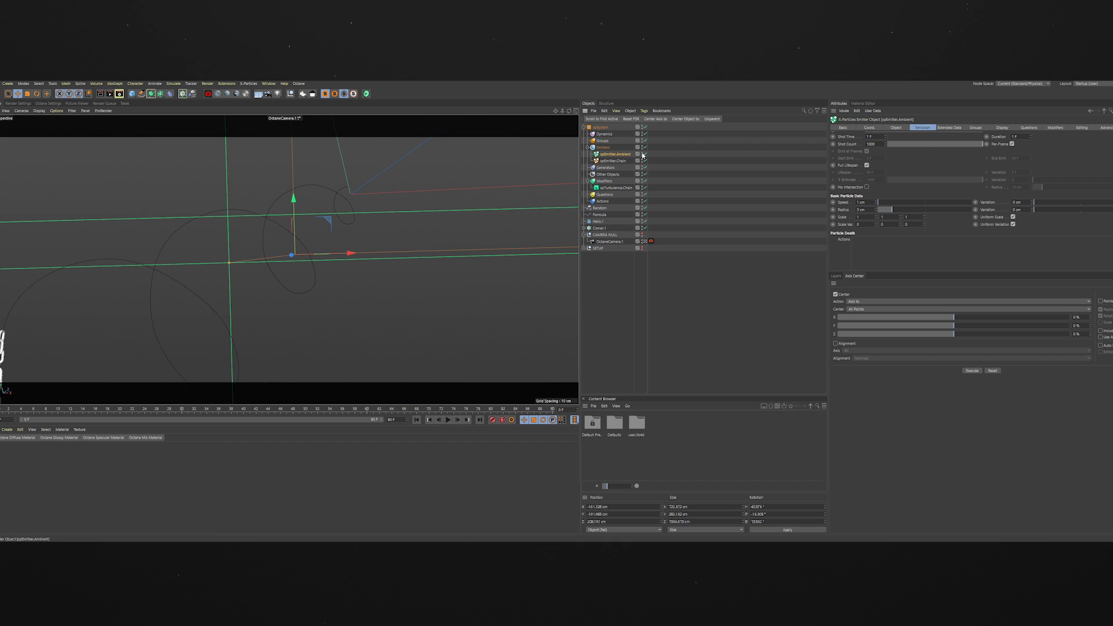
left_click(642, 155)
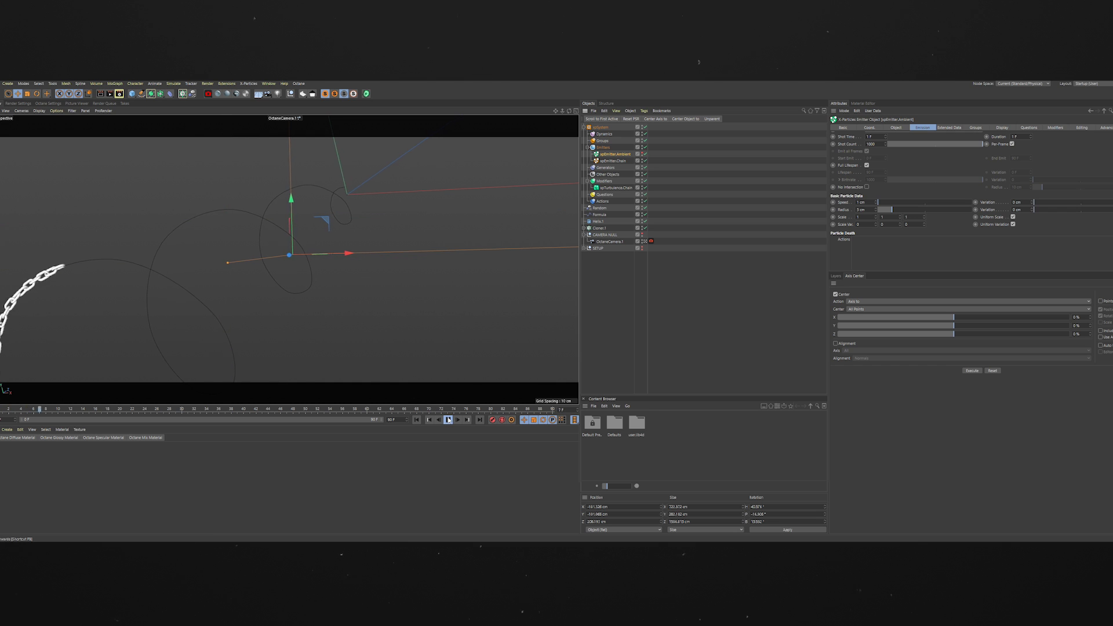
left_click(449, 421)
left_click(416, 420)
left_click(642, 155)
left_click(448, 420)
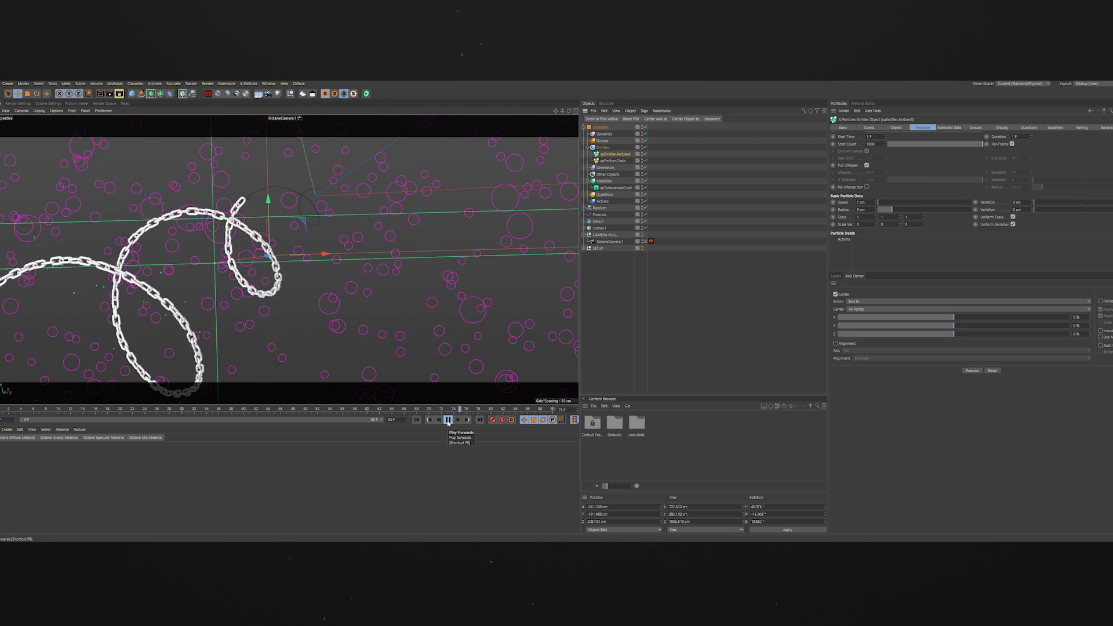
left_click(447, 422)
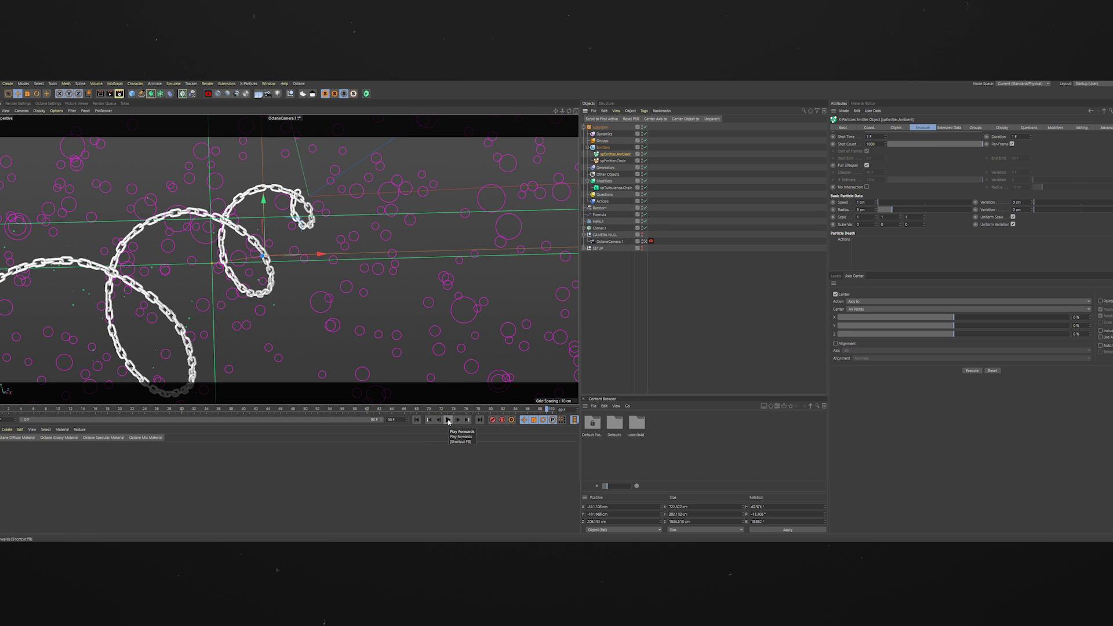
Step: Shrink the ambient emitter's box in the four-view layout, narrowing it and reducing its length to about 974 cm
left_click(615, 188)
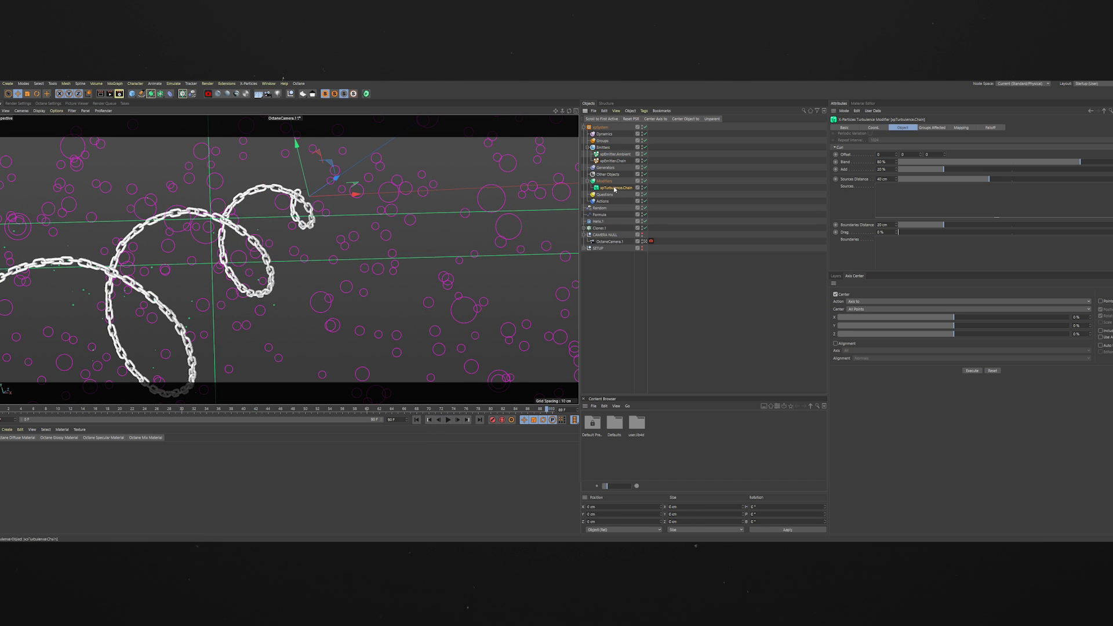
left_click(614, 155)
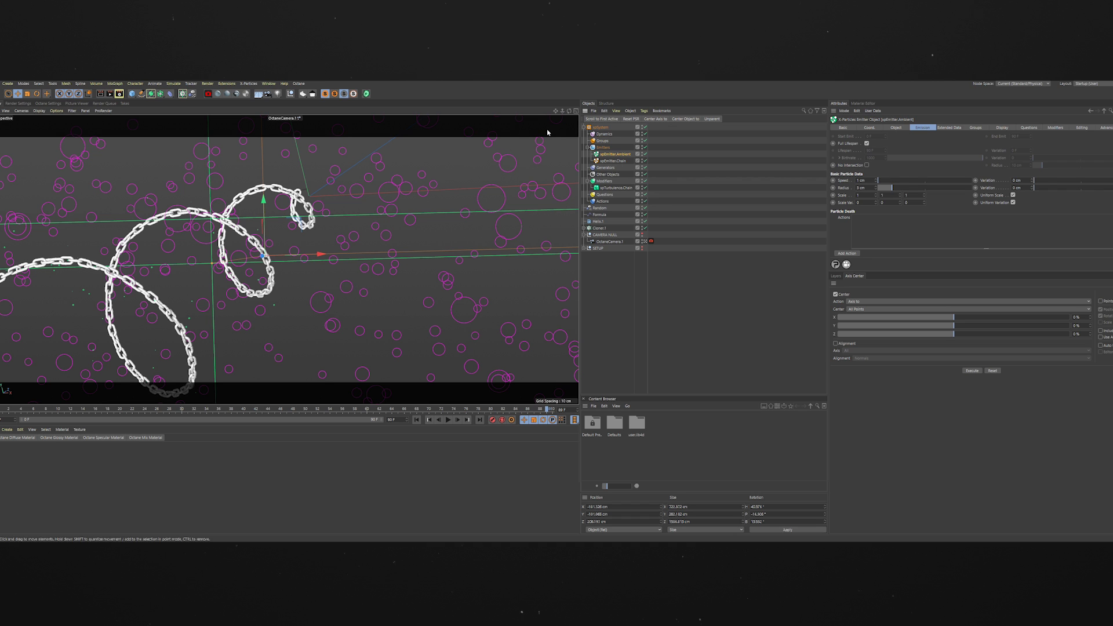
left_click(576, 111)
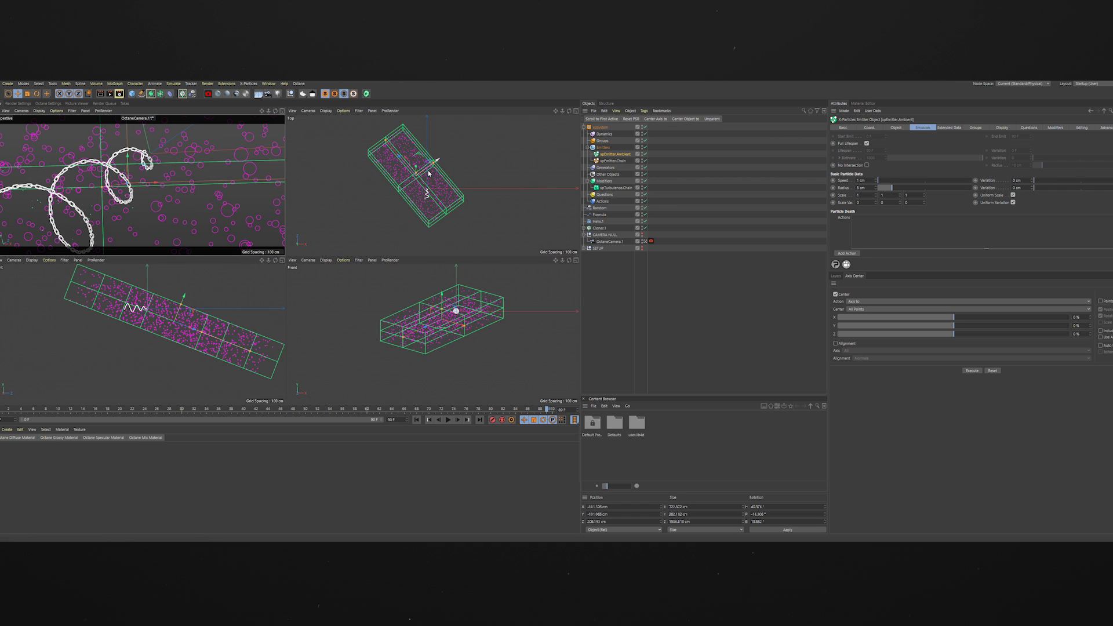
mouse_move(181, 305)
left_mouse_down()
mouse_move(172, 320)
mouse_move(182, 310)
left_mouse_up()
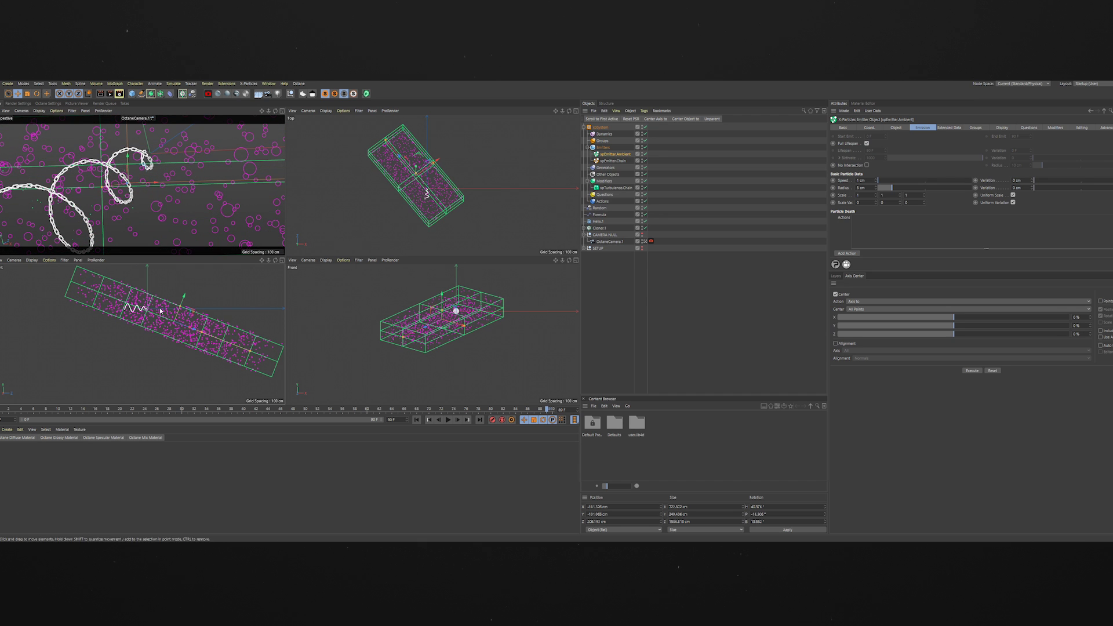
mouse_move(463, 328)
left_mouse_down()
mouse_move(444, 313)
mouse_move(456, 314)
left_mouse_up()
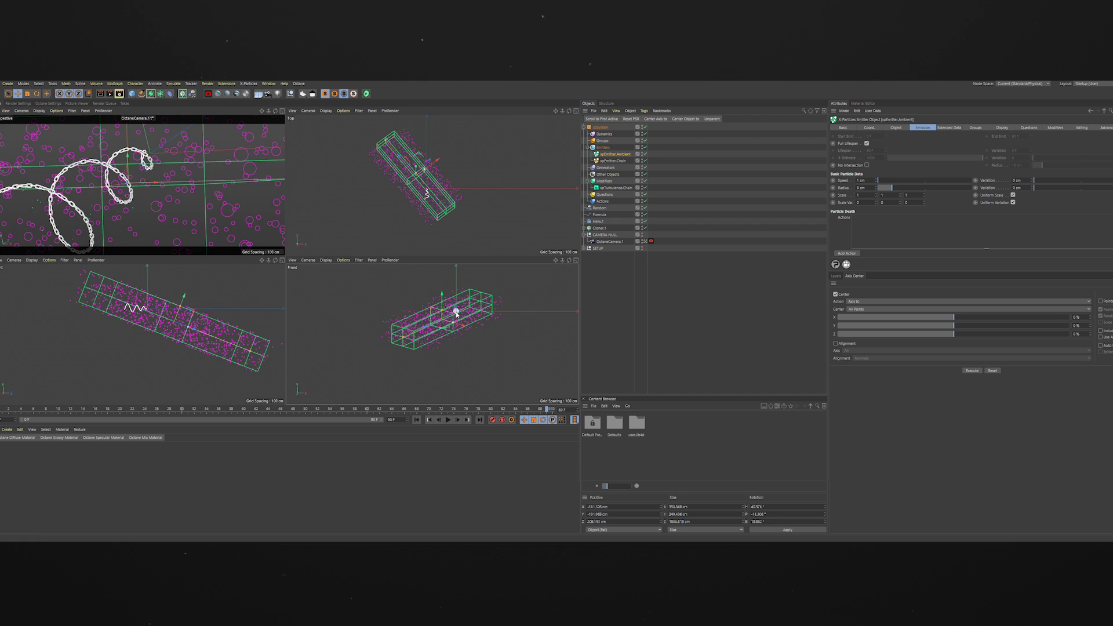
mouse_move(387, 141)
left_mouse_down()
mouse_move(416, 172)
mouse_move(403, 154)
left_mouse_up()
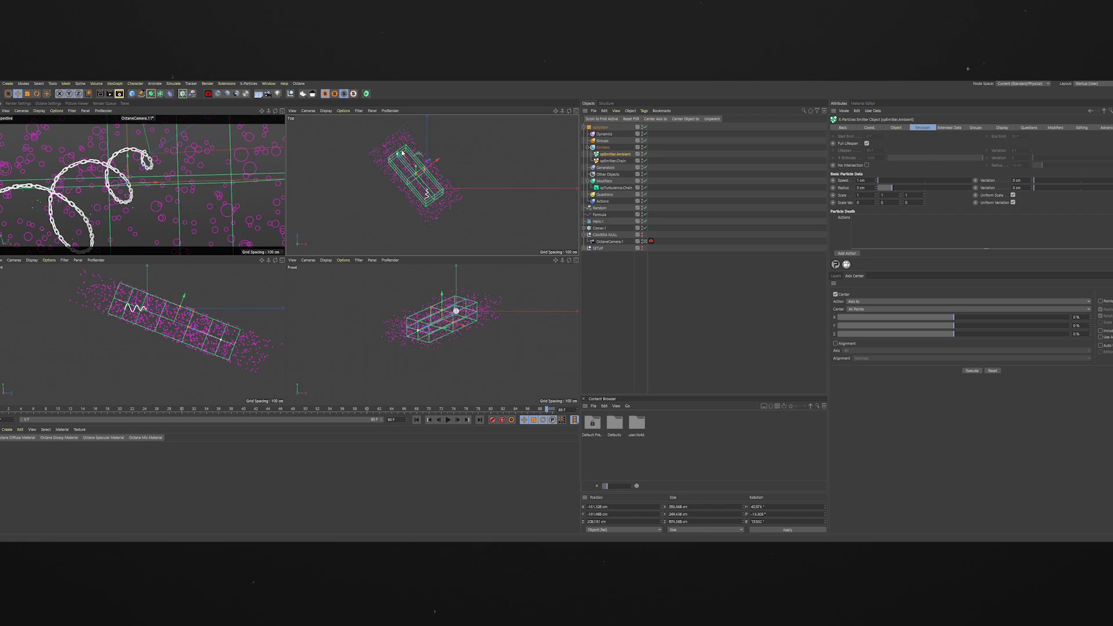
Step: Shift the shortened ambient emitter to fit the camera's view, and play the simulation in the enlarged camera view
left_click(416, 420)
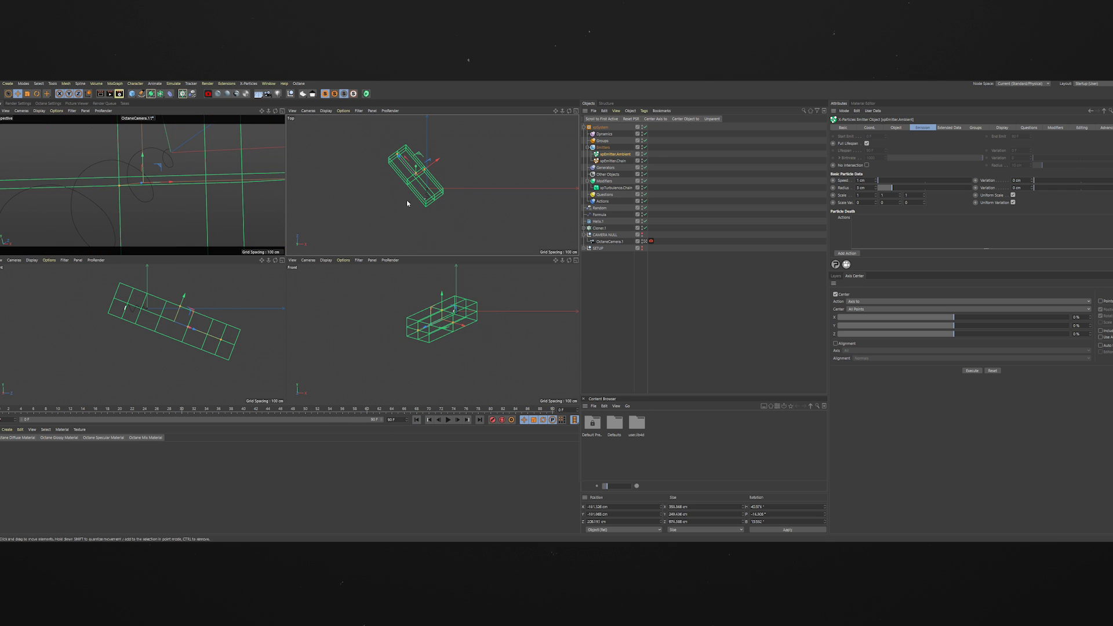
left_click(457, 422)
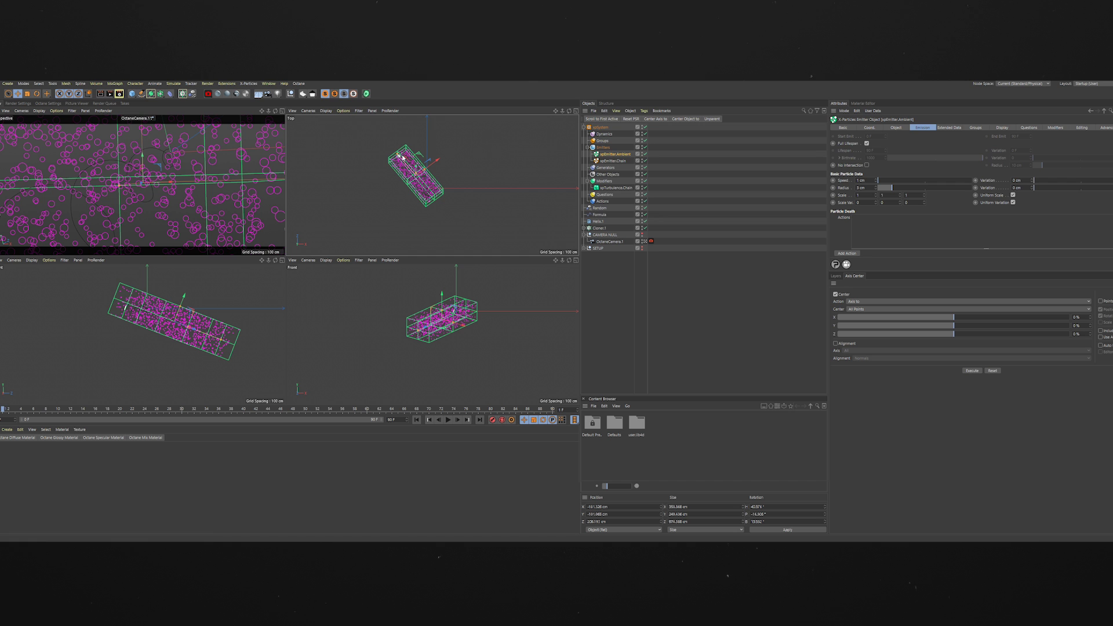
mouse_move(406, 158)
left_mouse_down()
mouse_move(457, 194)
mouse_move(412, 155)
left_mouse_up()
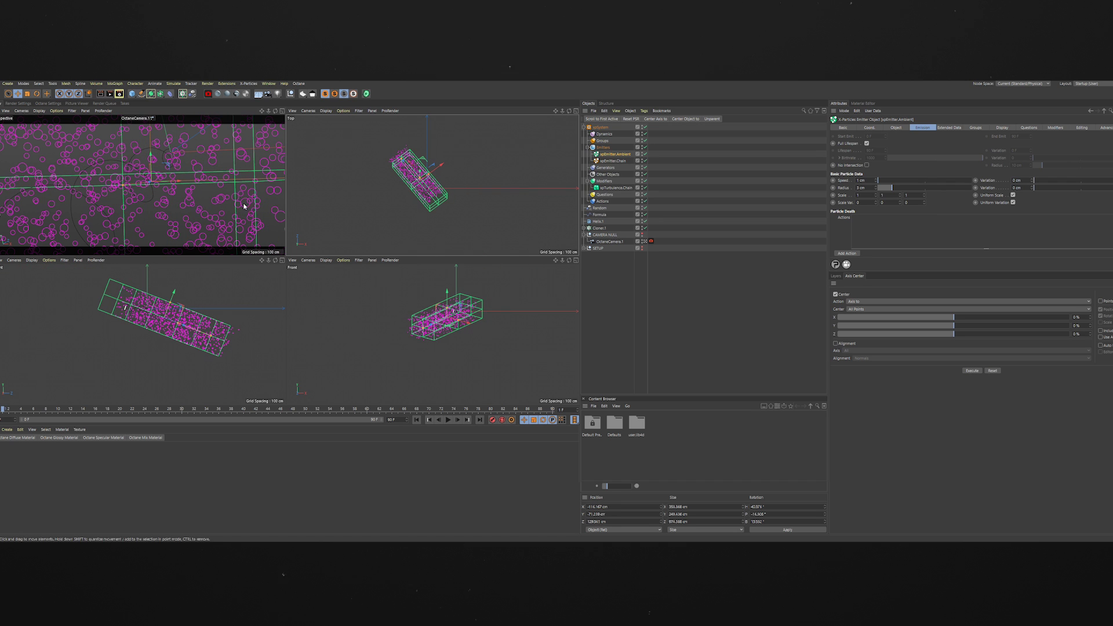
left_click(283, 111)
left_click(417, 422)
left_click(449, 419)
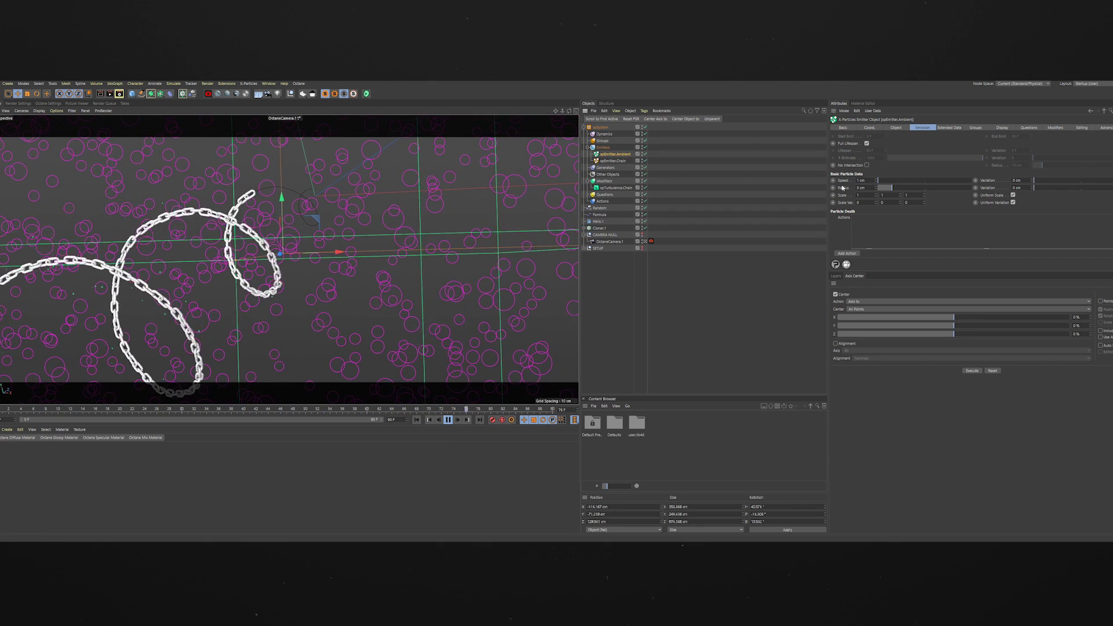
Step: Set the ambient particles' radius to 0.1 cm with a variation of 0.1 cm
type(".1")
key("Return")
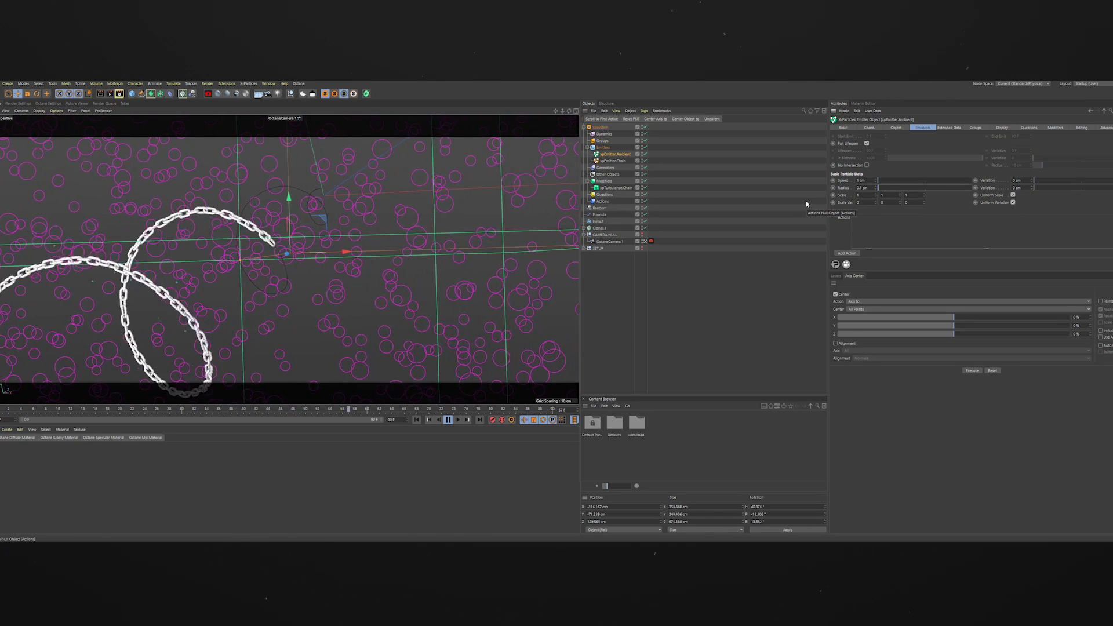
key("Tab")
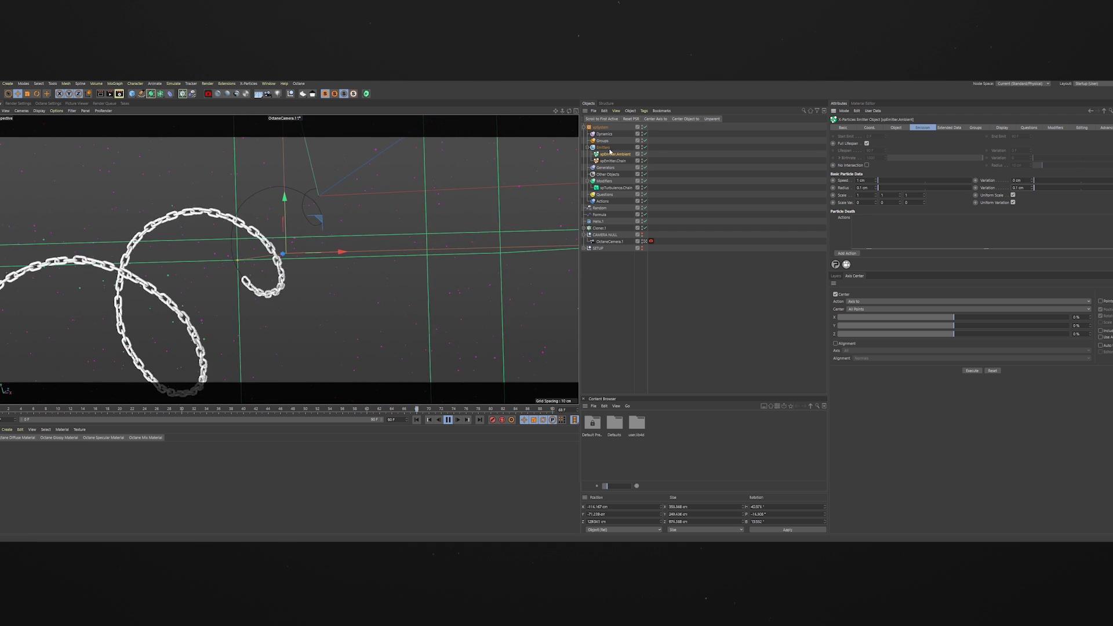
Step: Raise the ambient emitter's shot count to 10000 and return the simulation to the first frame
left_click(896, 128)
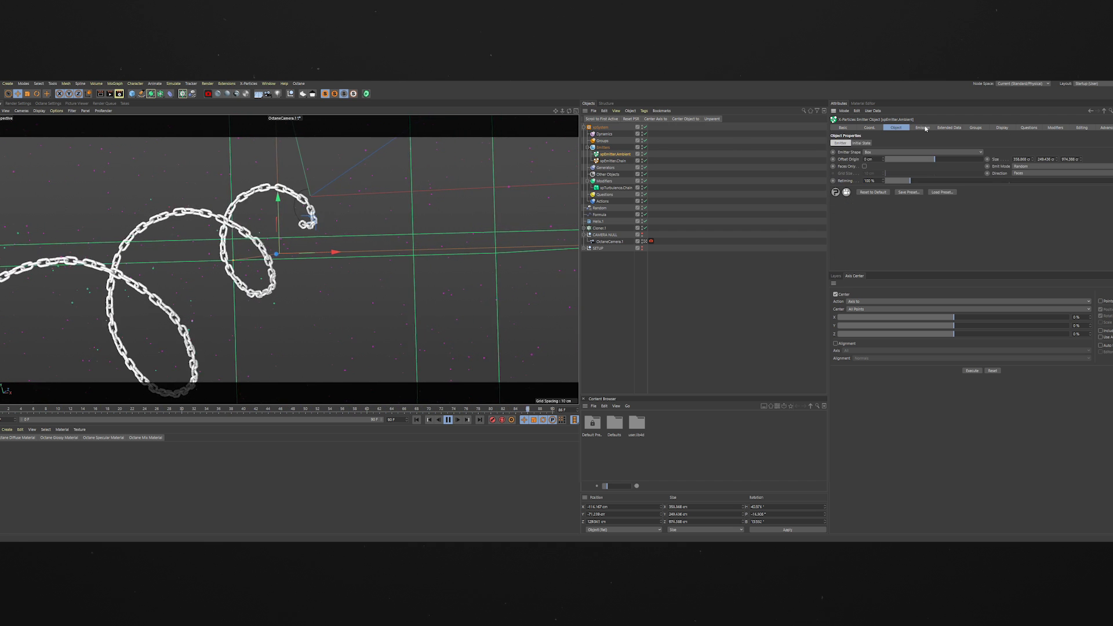
left_click(922, 128)
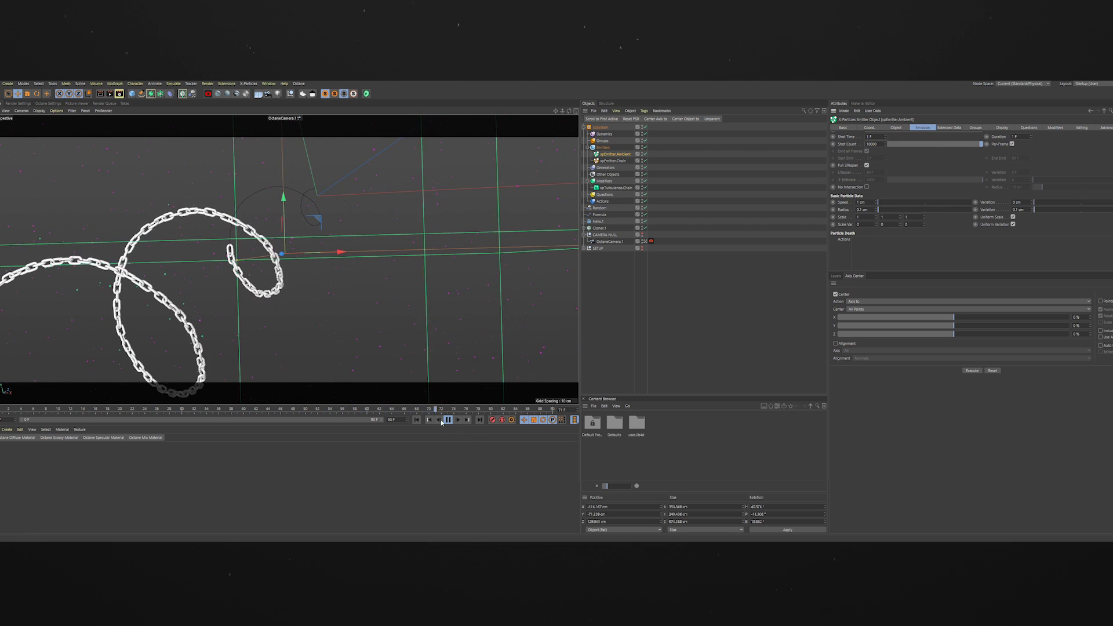
left_click(417, 421)
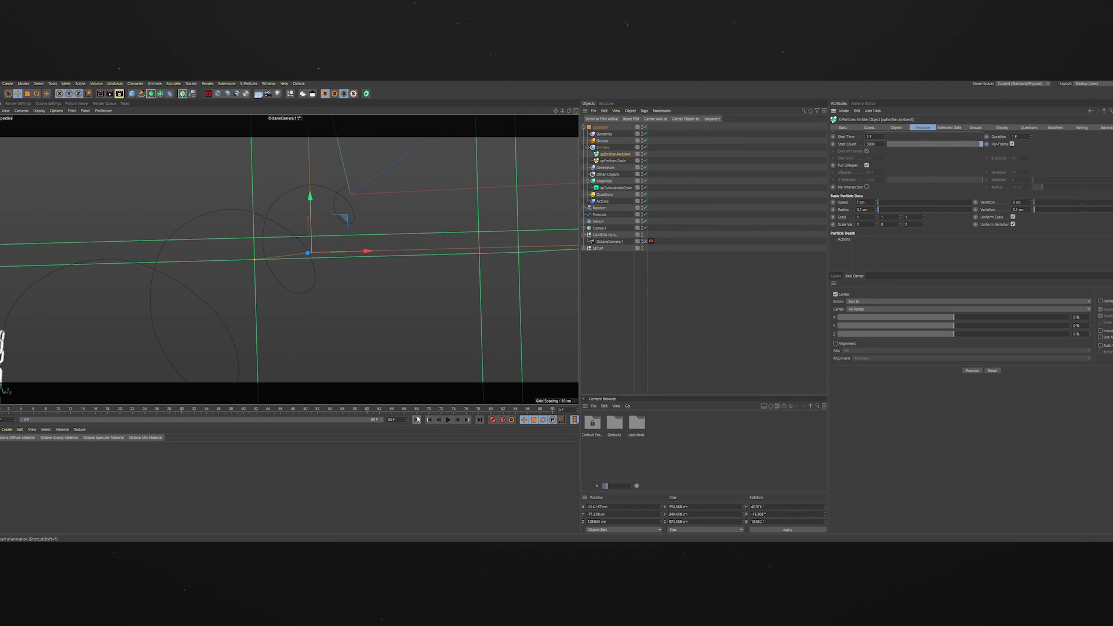
Step: Play the simulation and set the ambient emitter's shot count to 2000
left_click(448, 418)
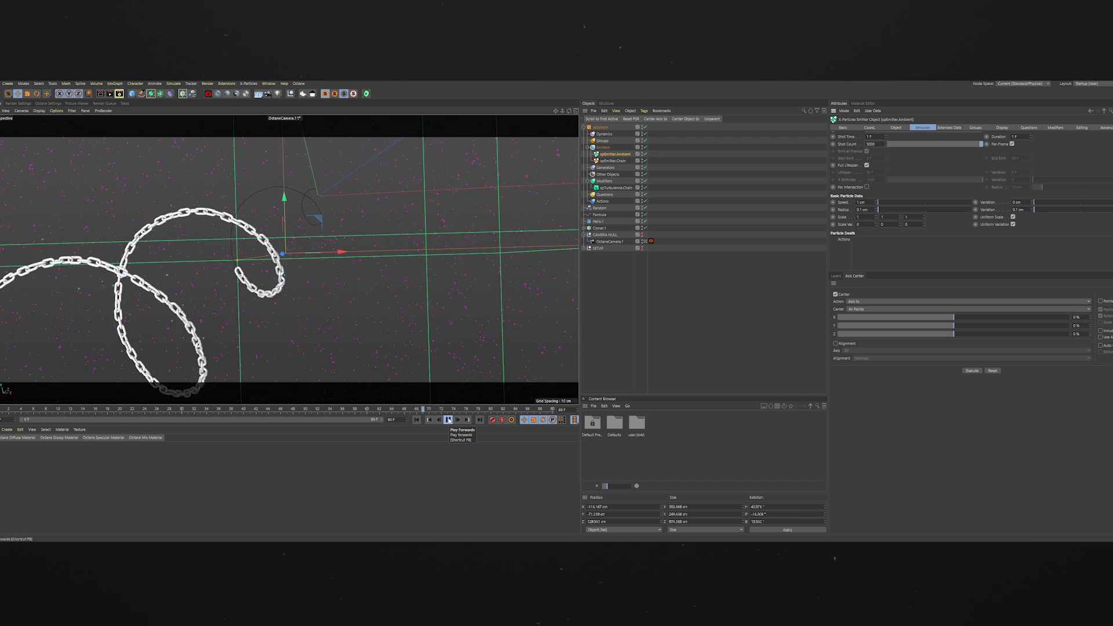
left_click_drag(878, 144, 788, 158)
type("2000")
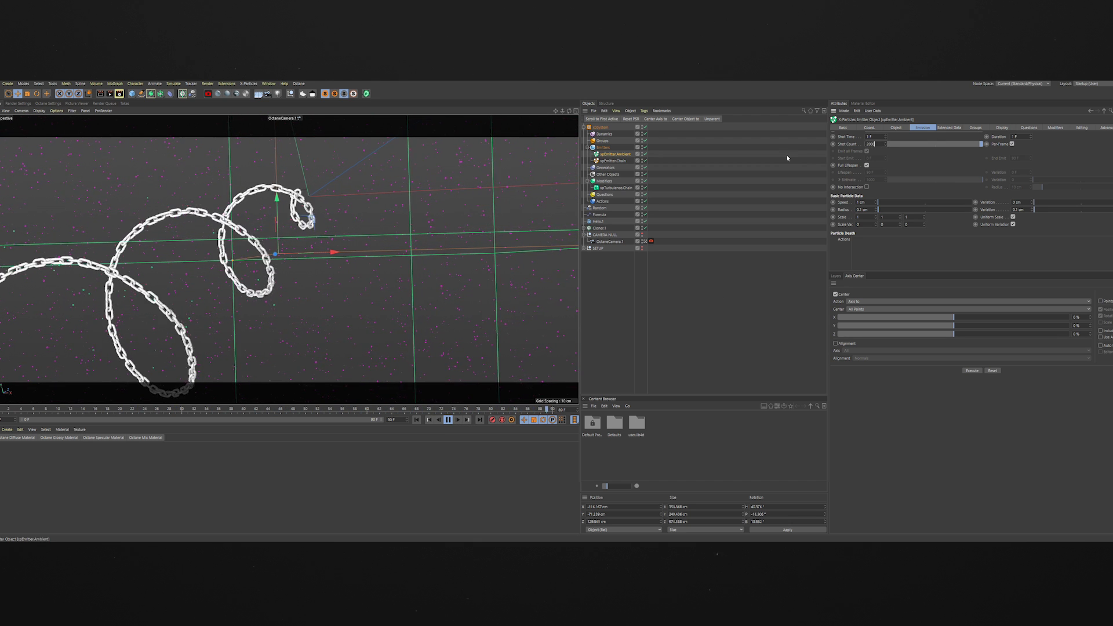
key("Return")
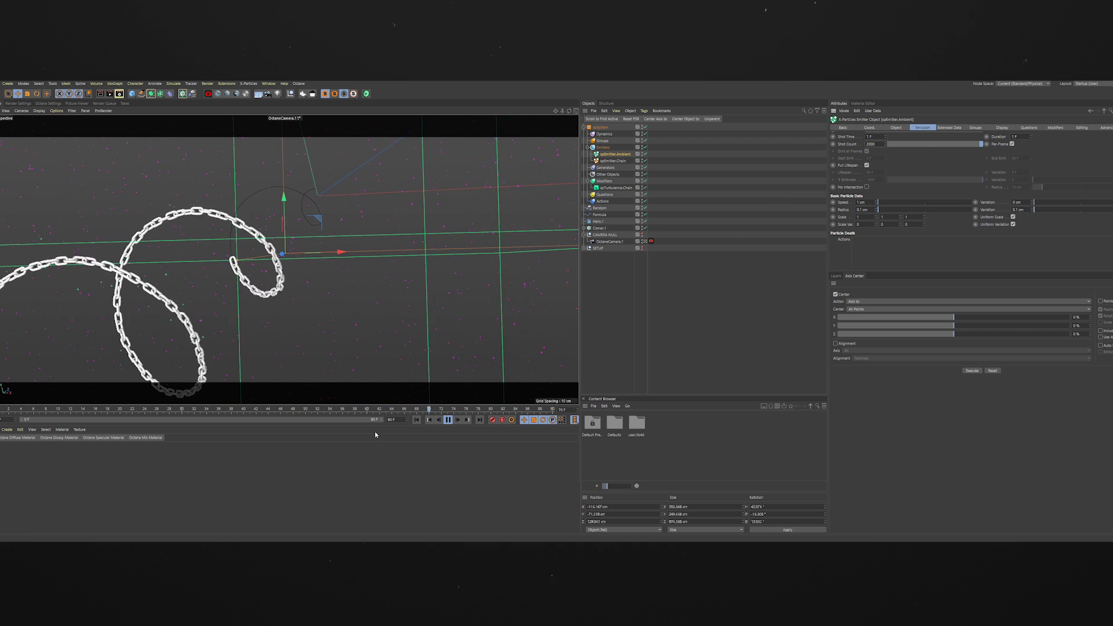
left_click(447, 420)
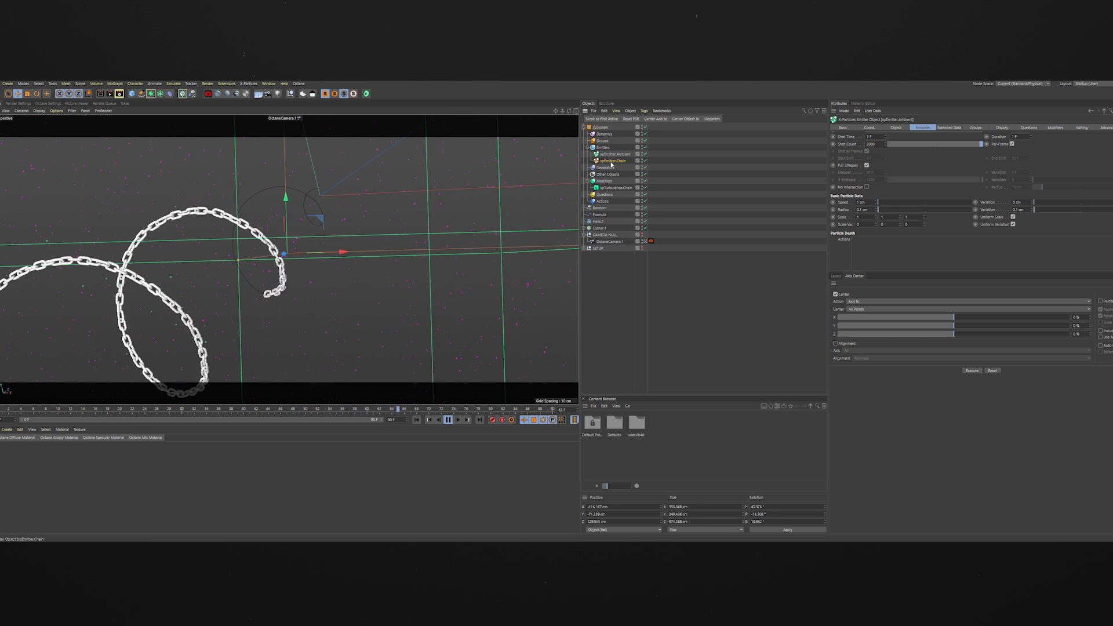
Step: Set the chain emitter's birthrate to 50
left_click(612, 160)
left_click_drag(877, 165, 812, 168)
type("50")
key("Return")
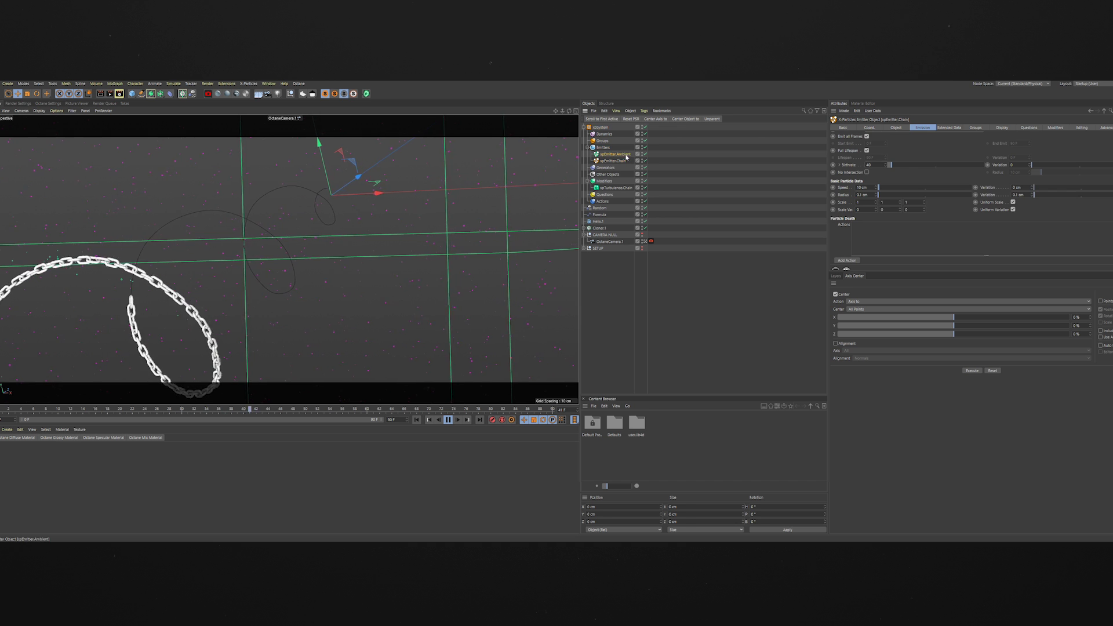
Step: Set the ambient emitter's shot count to 4000 and replay the simulation from the first frame
left_click(625, 155)
left_click_drag(882, 144, 782, 147)
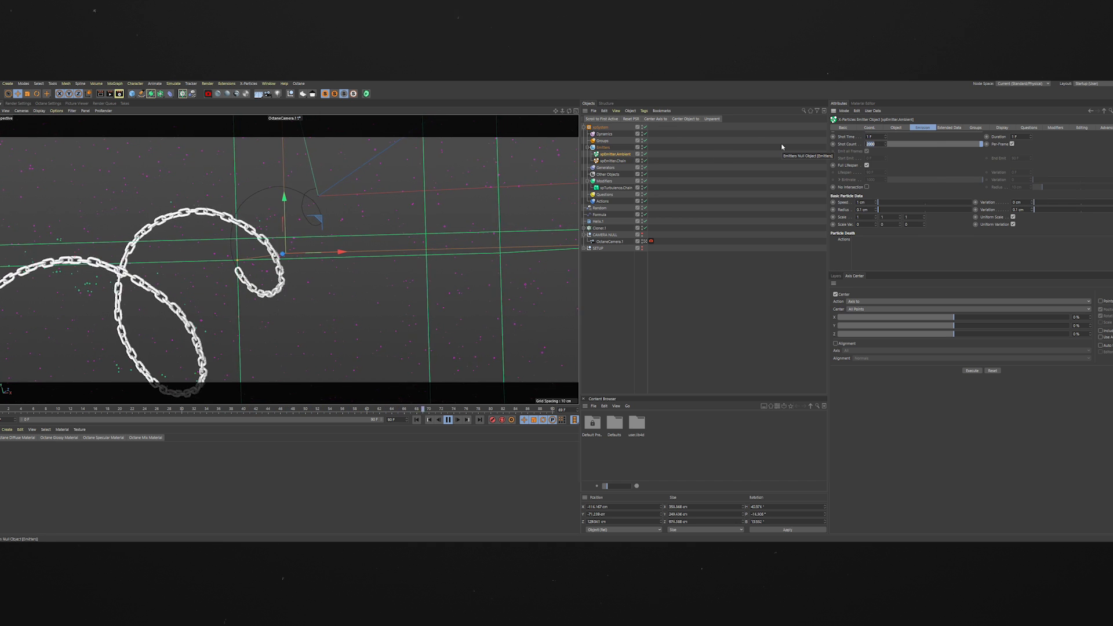
type("4000")
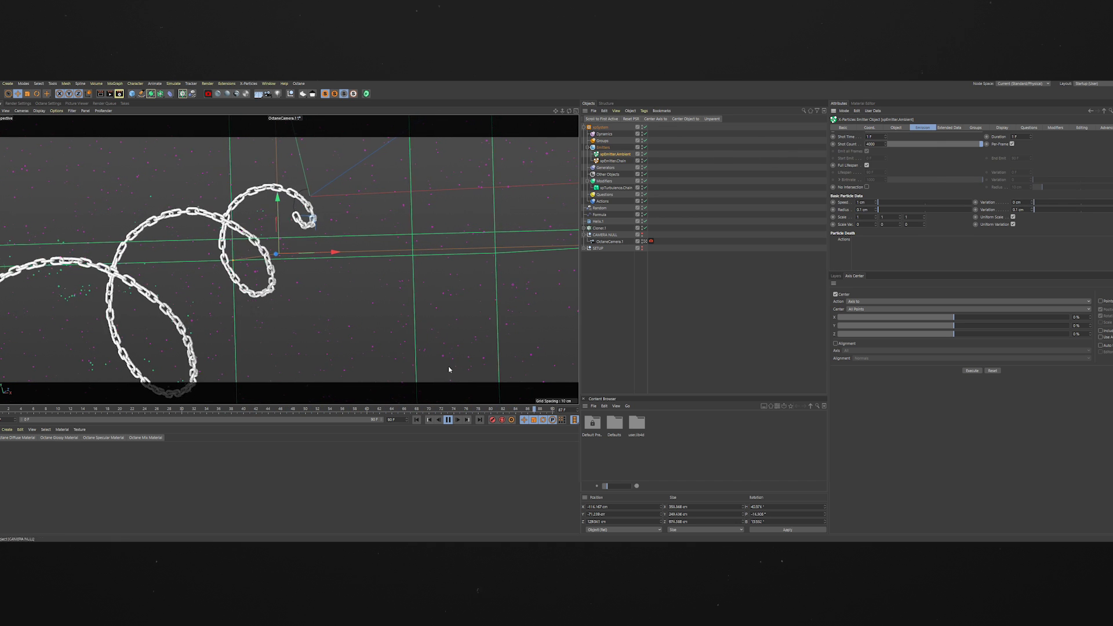
left_click(416, 421)
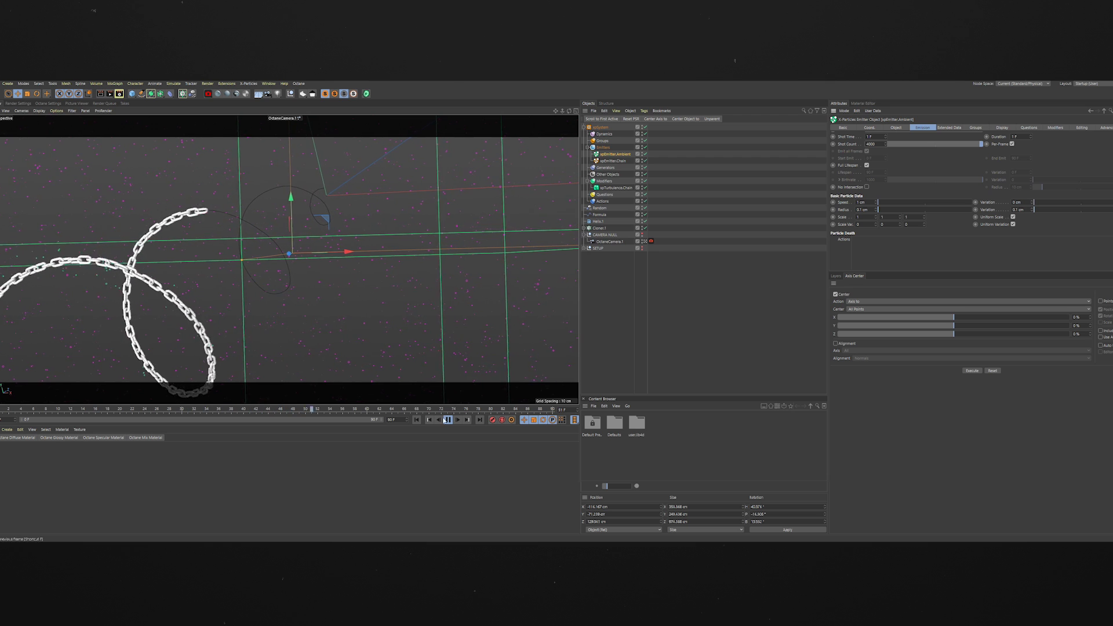
left_click(448, 420)
left_click(416, 421)
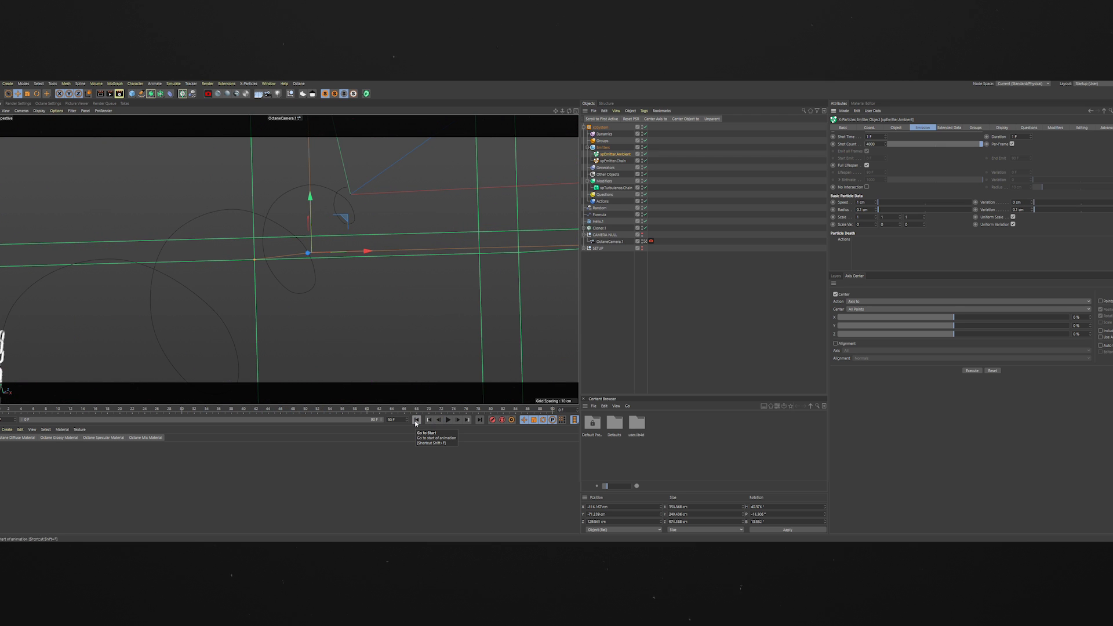
left_click(449, 421)
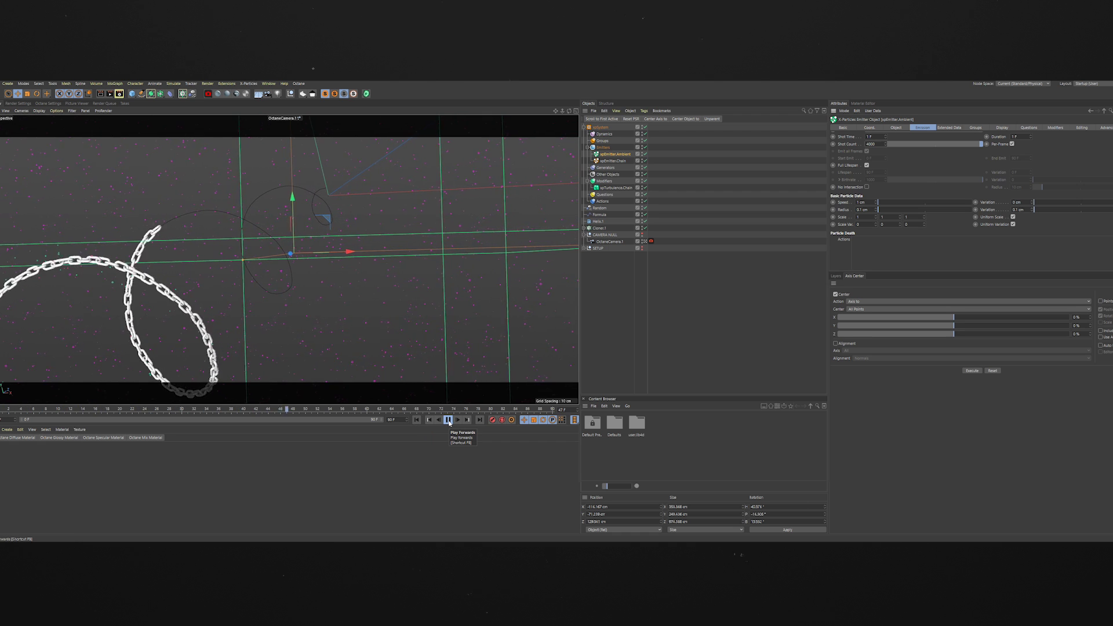
left_click(448, 421)
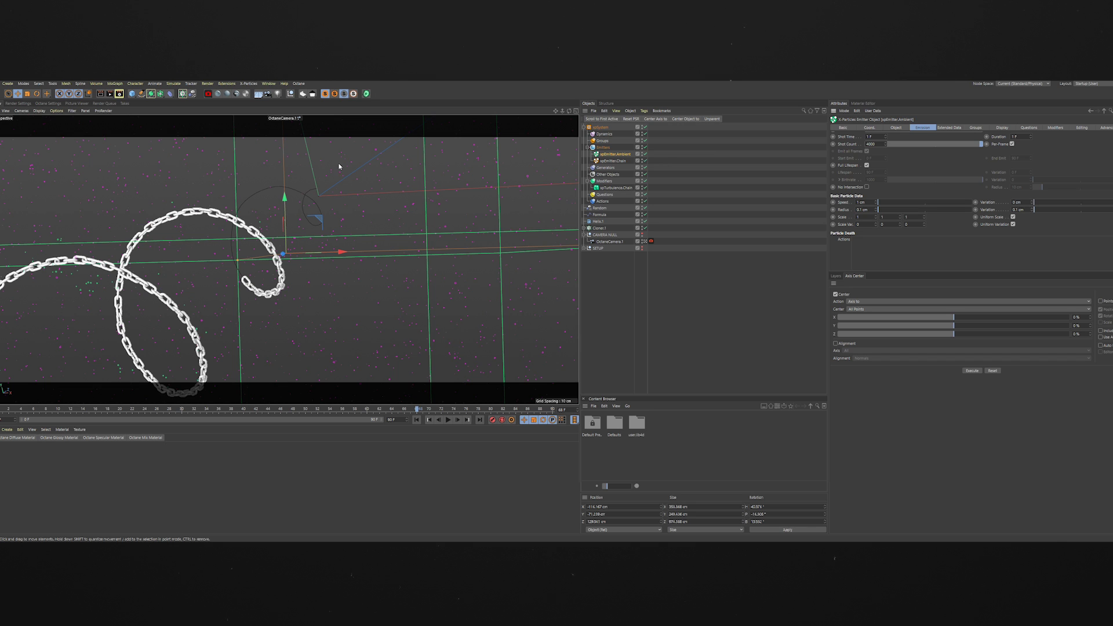
left_click(416, 420)
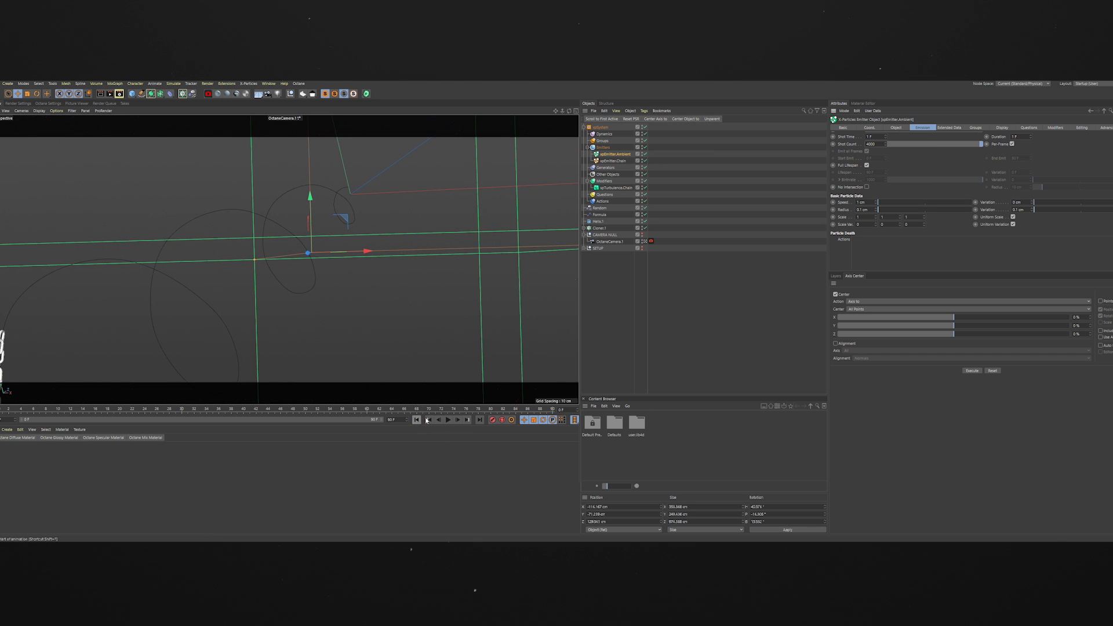
Step: Duplicate the chain's turbulence modifier and rename the copy xpTurbulence.Ambient
left_click(616, 188)
left_click_drag(616, 191, 618, 196, "ctrl")
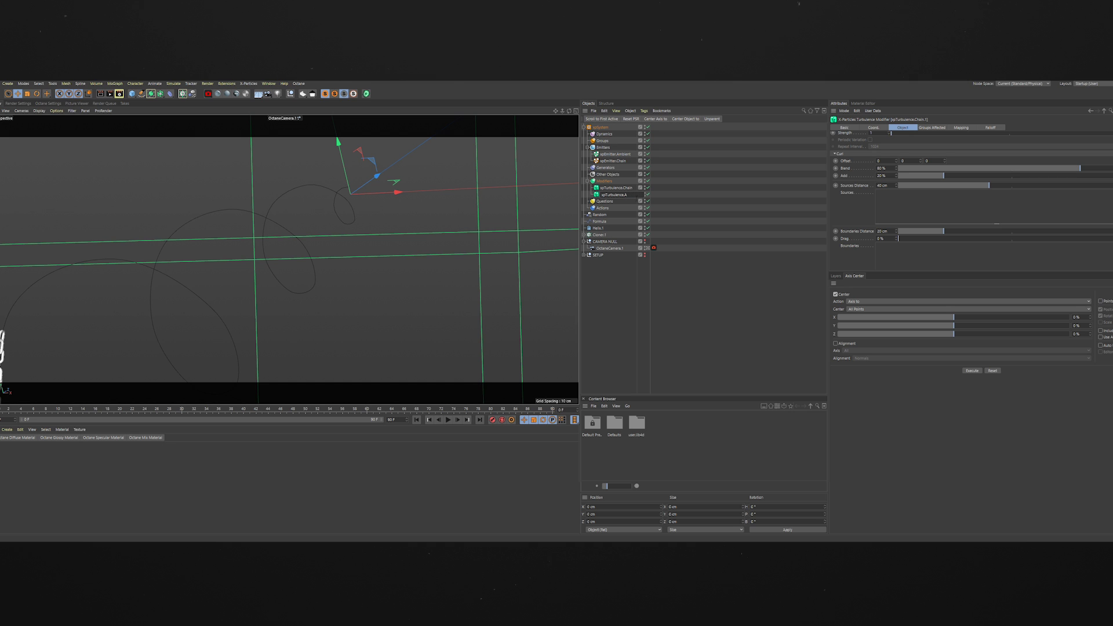
key("Return")
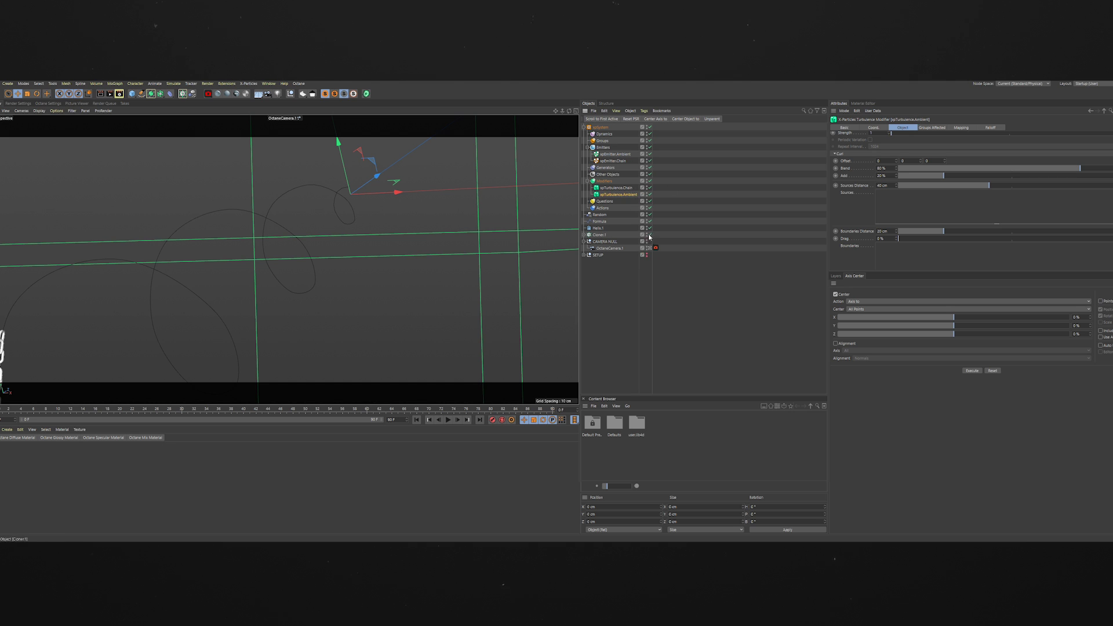
Step: Disable the cloner and helix, and replay the simulation several times to examine the ambient particles' turbulence alone
left_click_drag(650, 235, 650, 229)
left_click(449, 419)
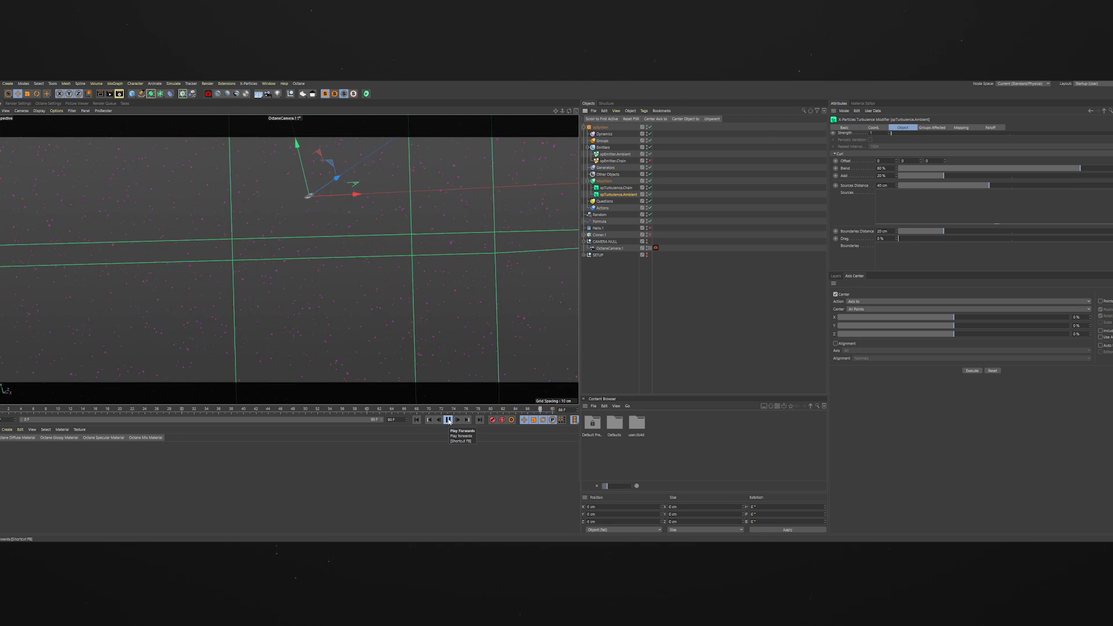
left_click(449, 421)
left_click(417, 420)
left_click(448, 420)
left_click(419, 422)
left_click(448, 420)
left_click(449, 420)
left_click(418, 421)
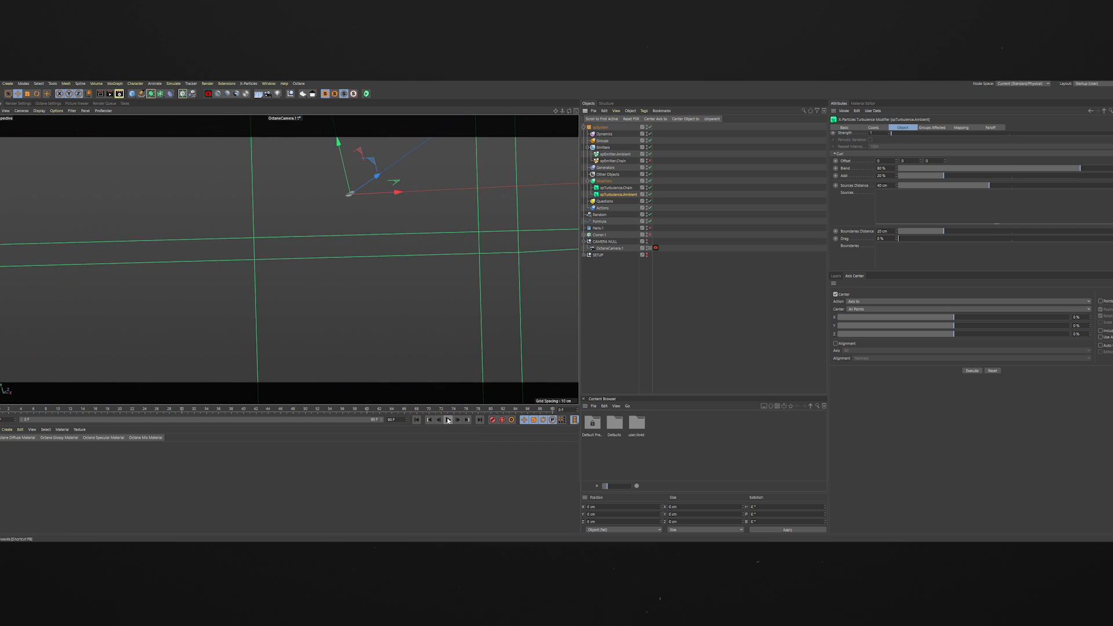
Step: Exclude xpTurbulence.Chain from the ambient emitter's modifiers and xpTurbulence.Ambient from the chain emitter's modifiers
left_click(620, 154)
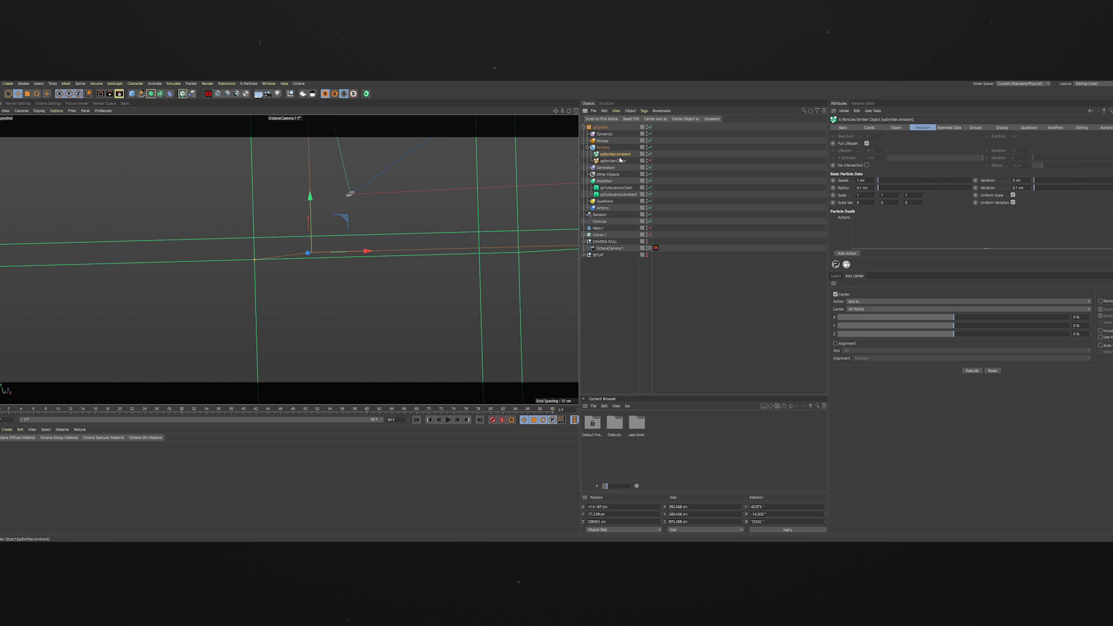
left_click(1062, 128)
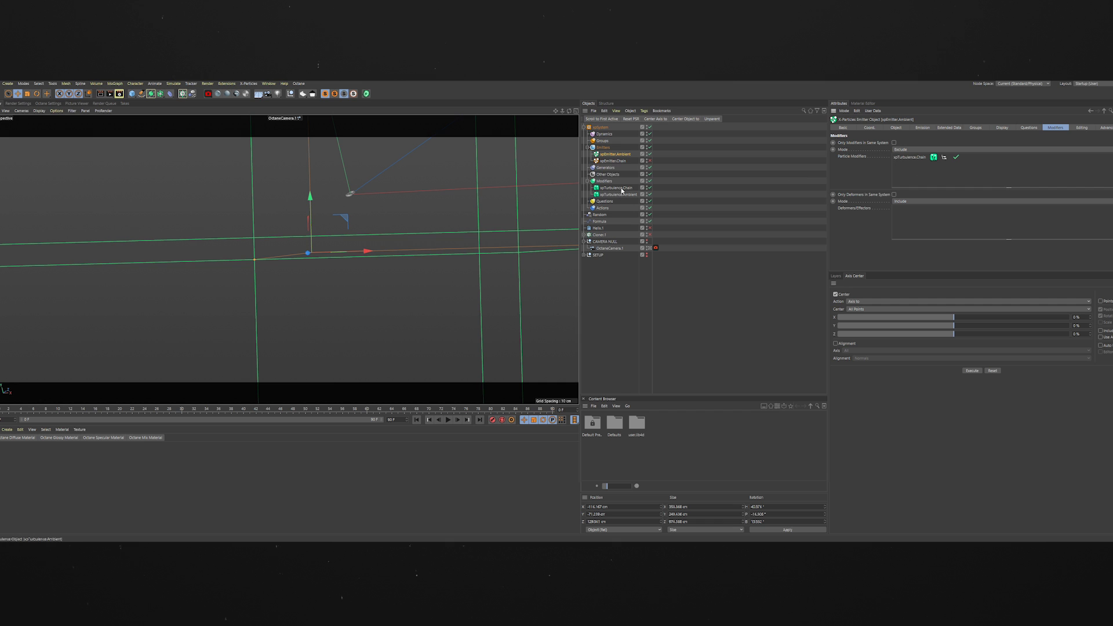
left_click(613, 161)
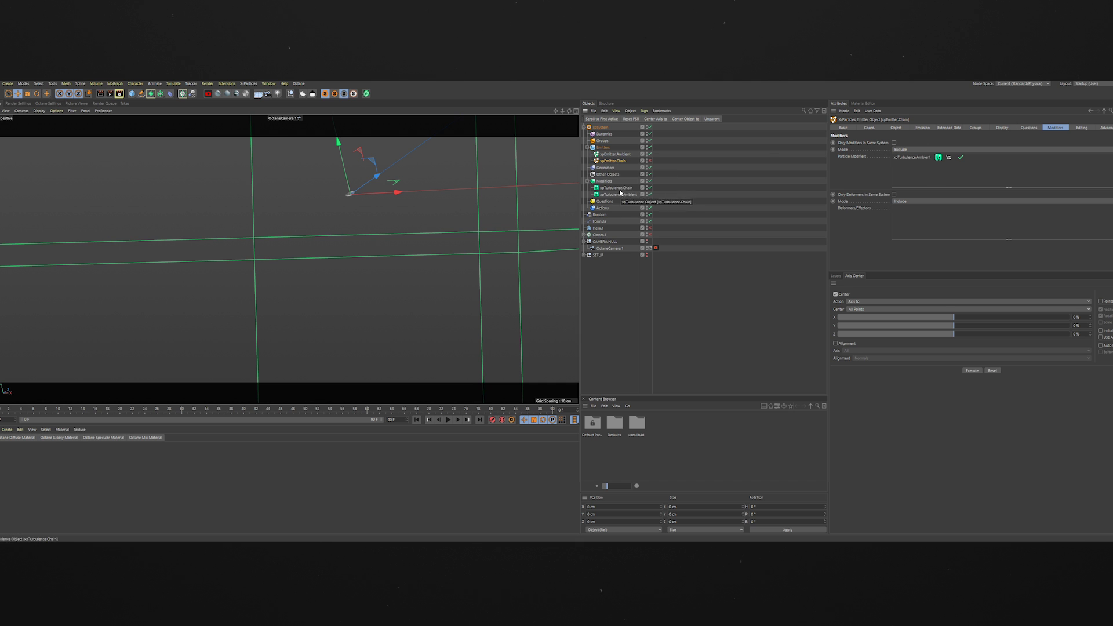
left_click(619, 155)
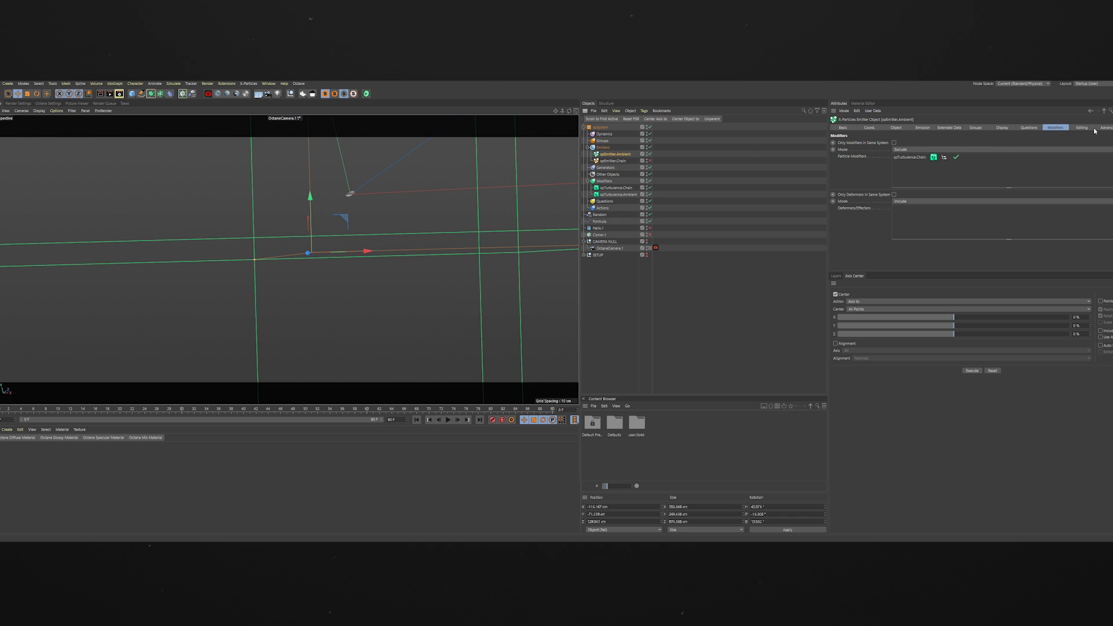
Step: Add a spherical field to the falloff of xpTurbulence.Ambient
left_click(617, 195)
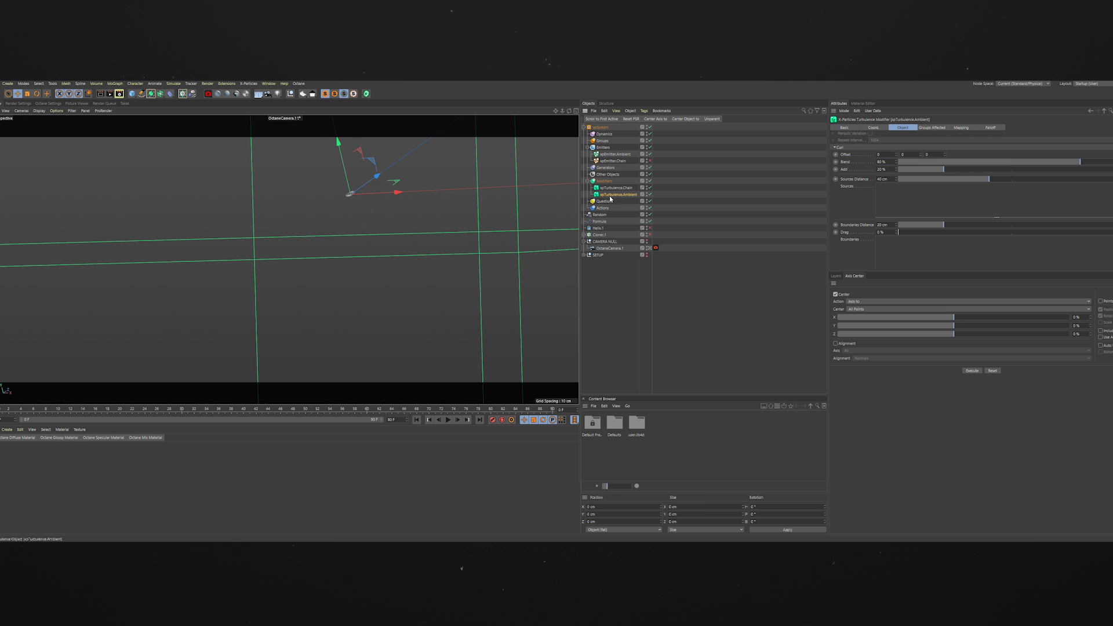
left_click(992, 128)
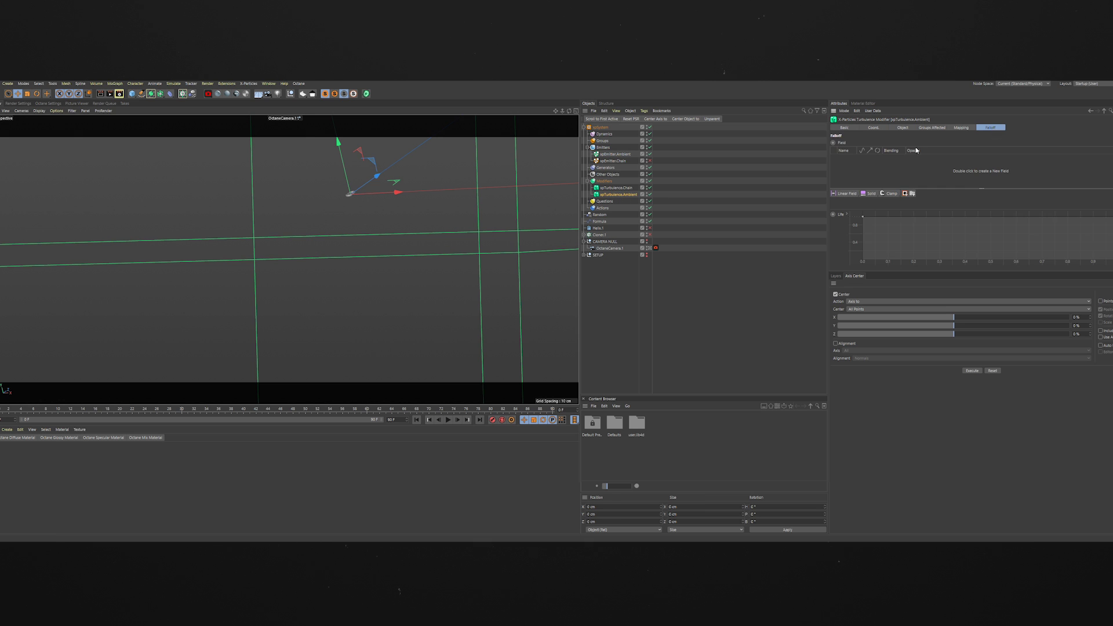
left_click(855, 196)
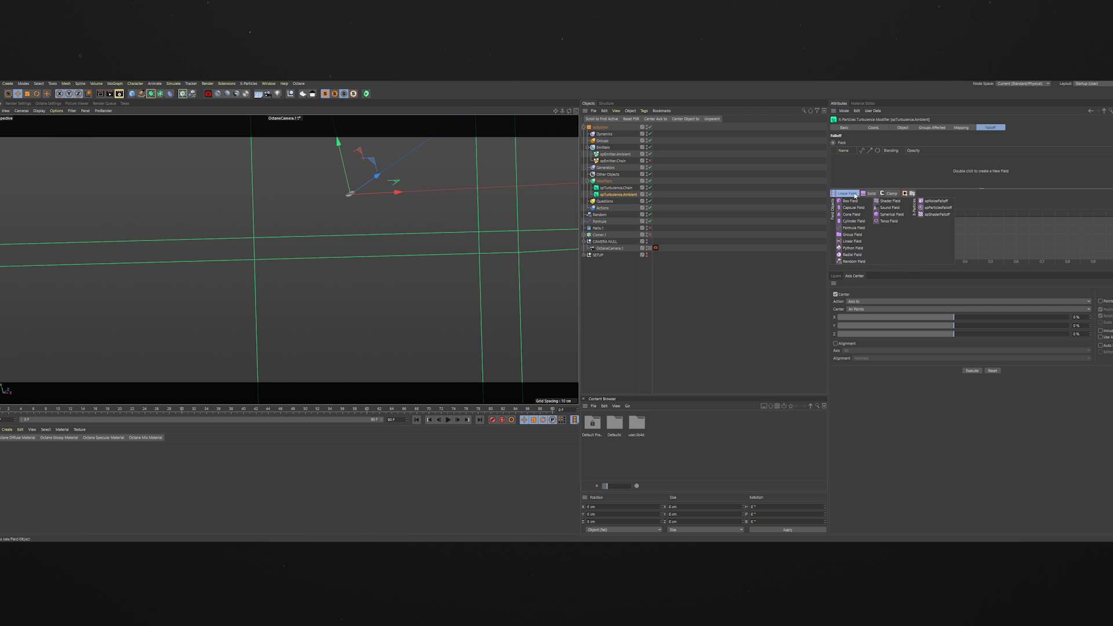
left_click(887, 214)
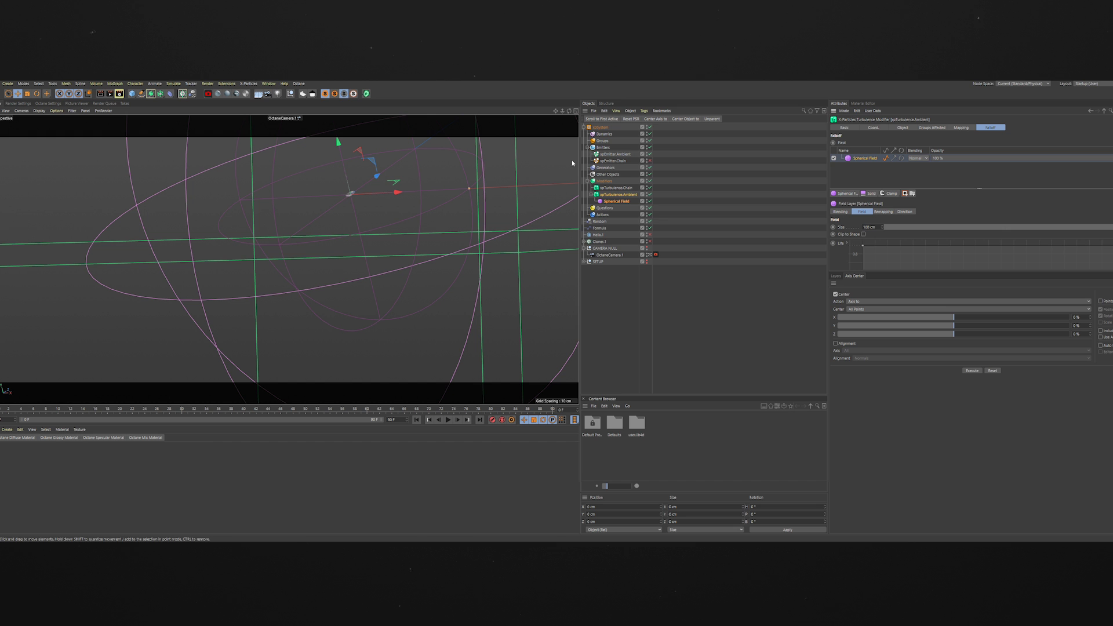
Step: Leave the camera view and play the simulation in an enlarged side view showing the spherical field and chain
left_click(650, 255)
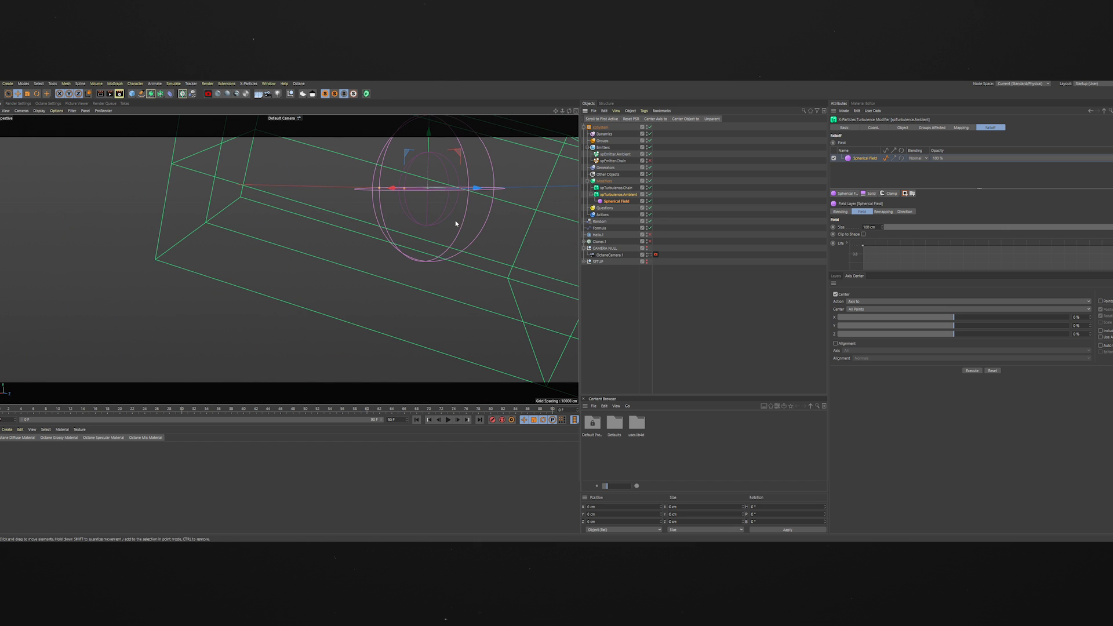
scroll(446, 211, "down", 1)
middle_click_drag(445, 217, 443, 252, "alt")
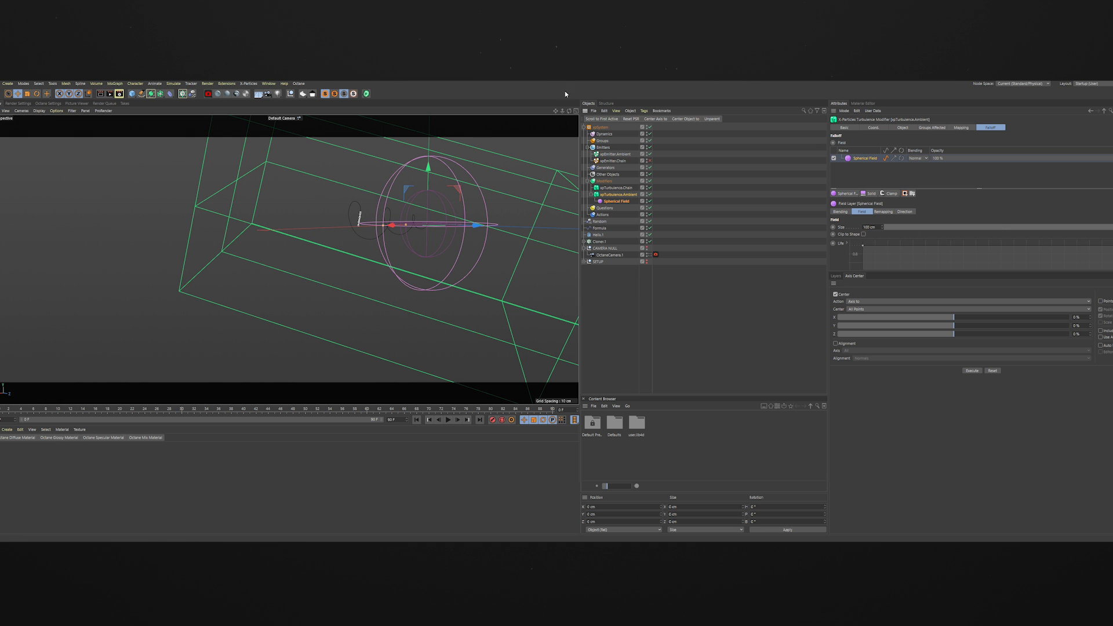
left_click(576, 110)
left_click(282, 260)
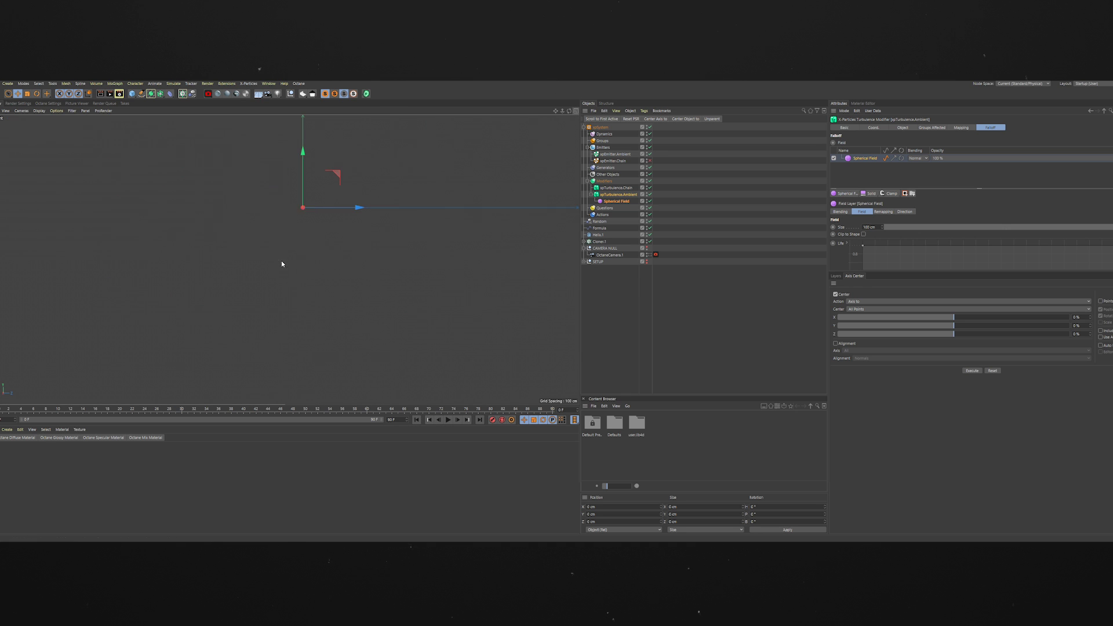
scroll(291, 218, "up", 8)
middle_click_drag(303, 177, 328, 254, "alt")
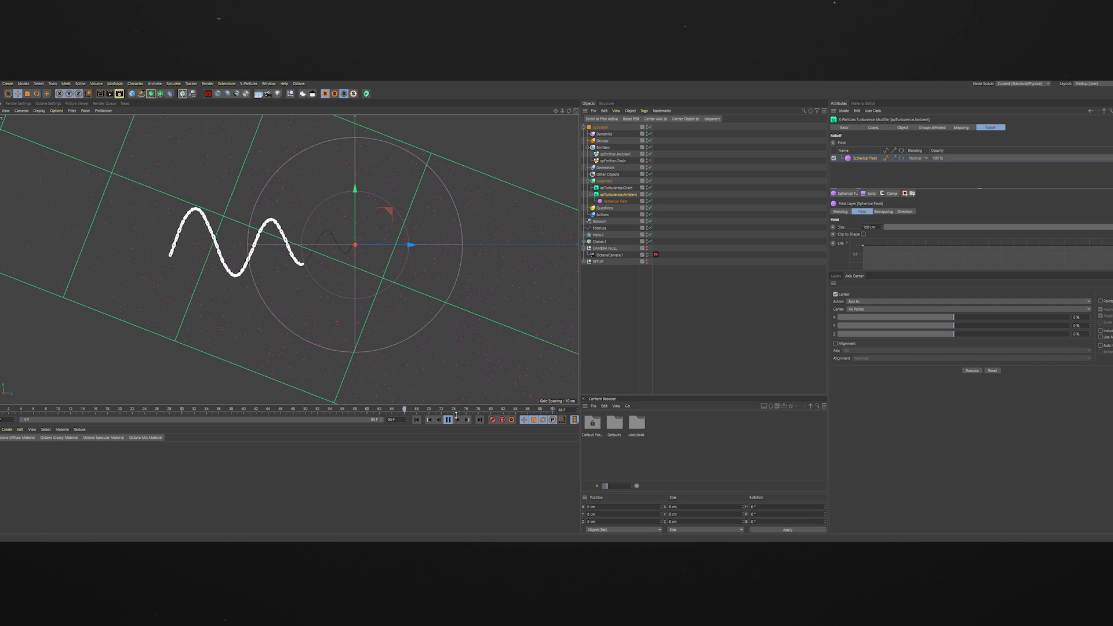
left_click(450, 422)
left_click(417, 420)
Step: Reduce the spherical field's size to about 43 cm, preview the simulation and return to the first frame
left_click(615, 201)
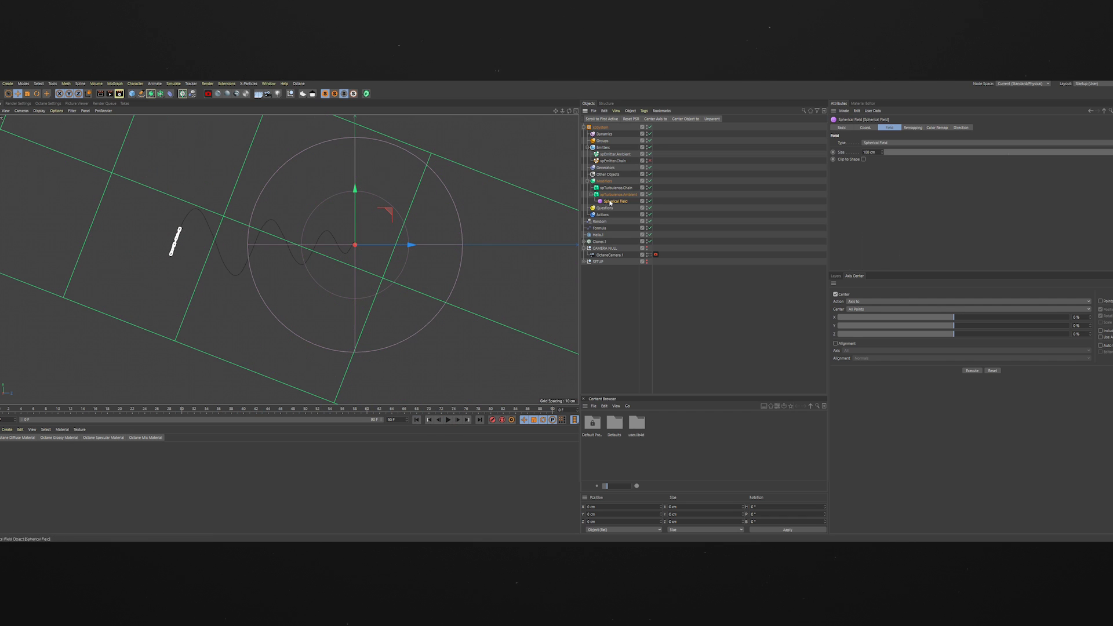
left_click_drag(1104, 153, 990, 158)
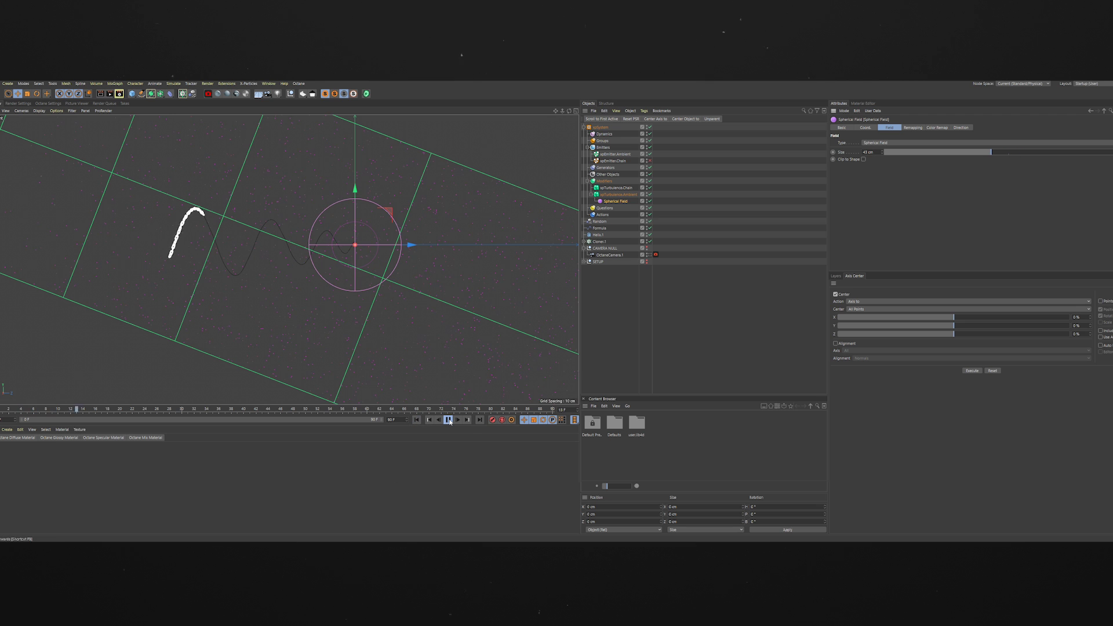
left_click(650, 195)
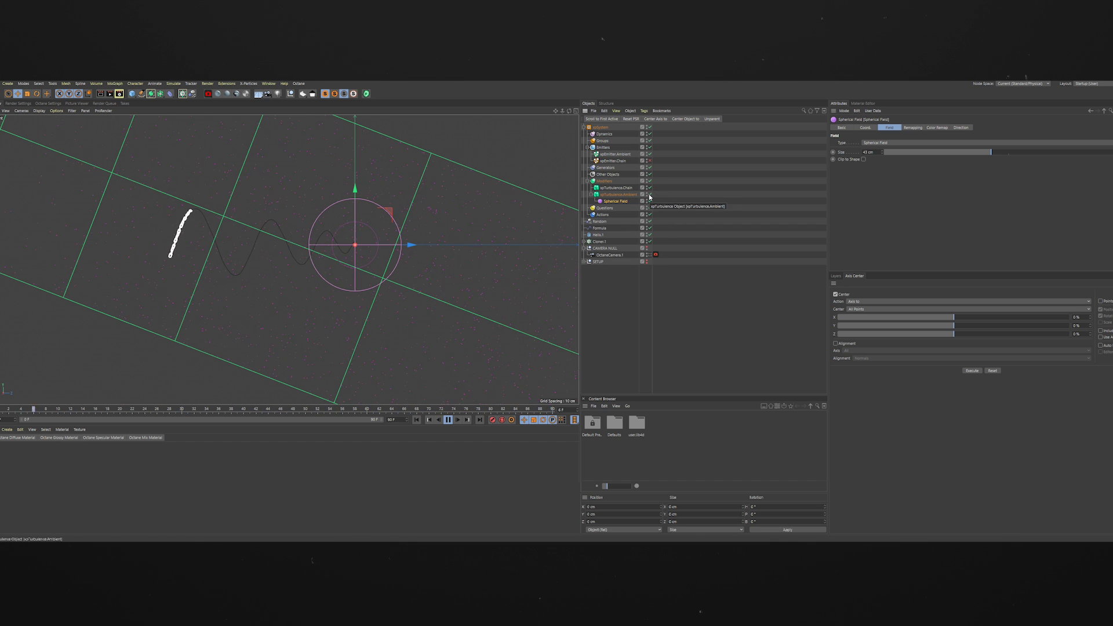
left_click(449, 420)
left_click(417, 420)
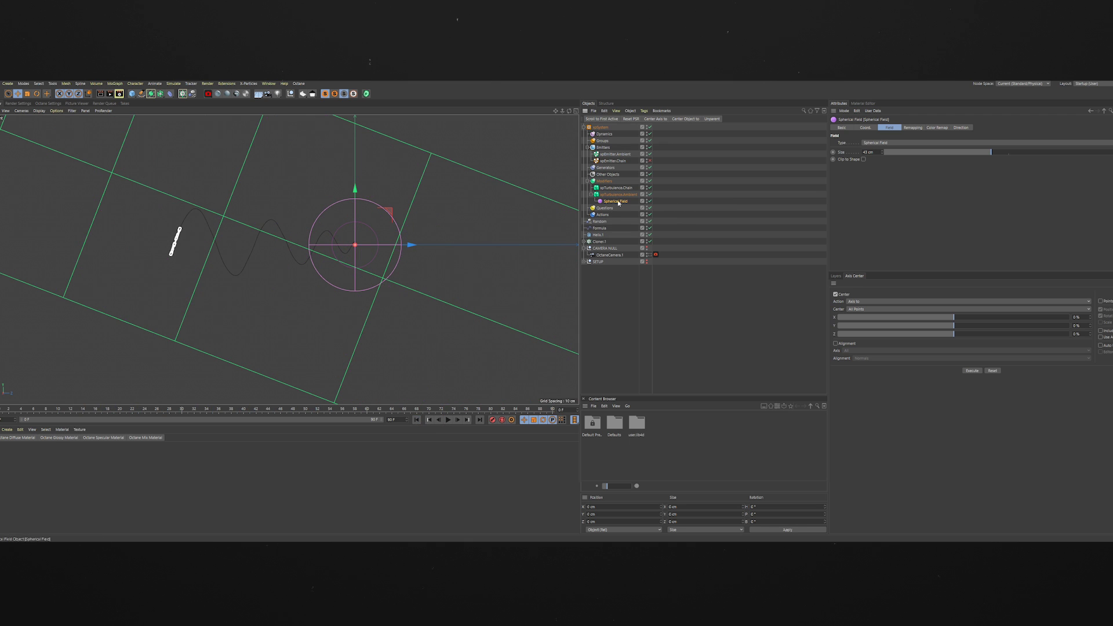
Step: Keyframe the spherical field's Z position from the chain's start on the first frame to its end on the last frame, and open the timeline
left_click(867, 127)
left_click_drag(418, 246, 234, 249)
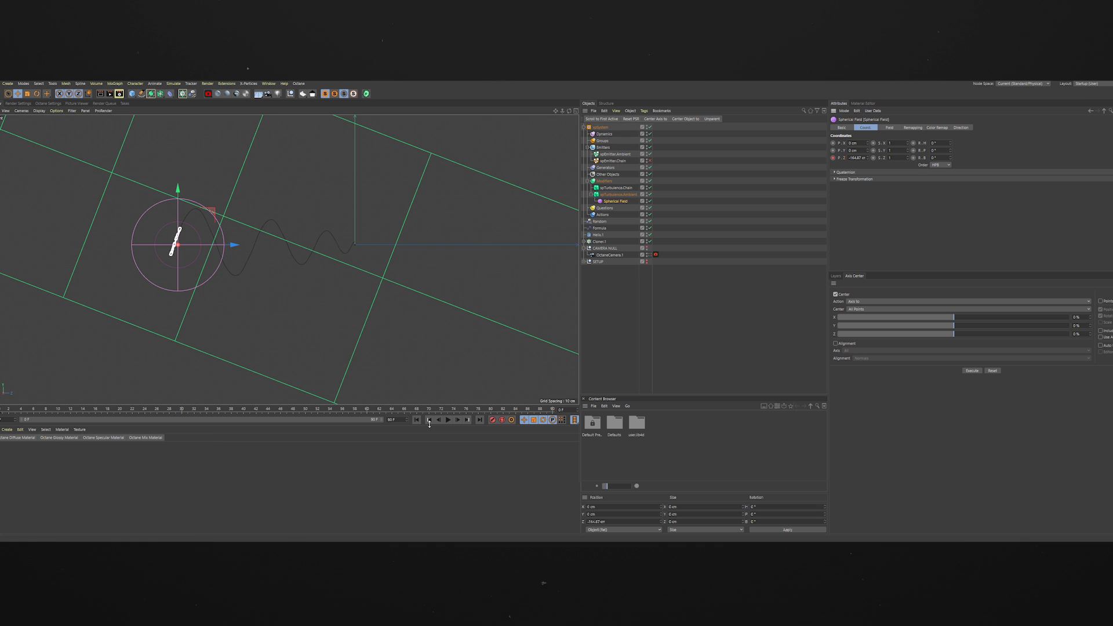
left_click(482, 420)
left_click_drag(227, 244, 410, 245)
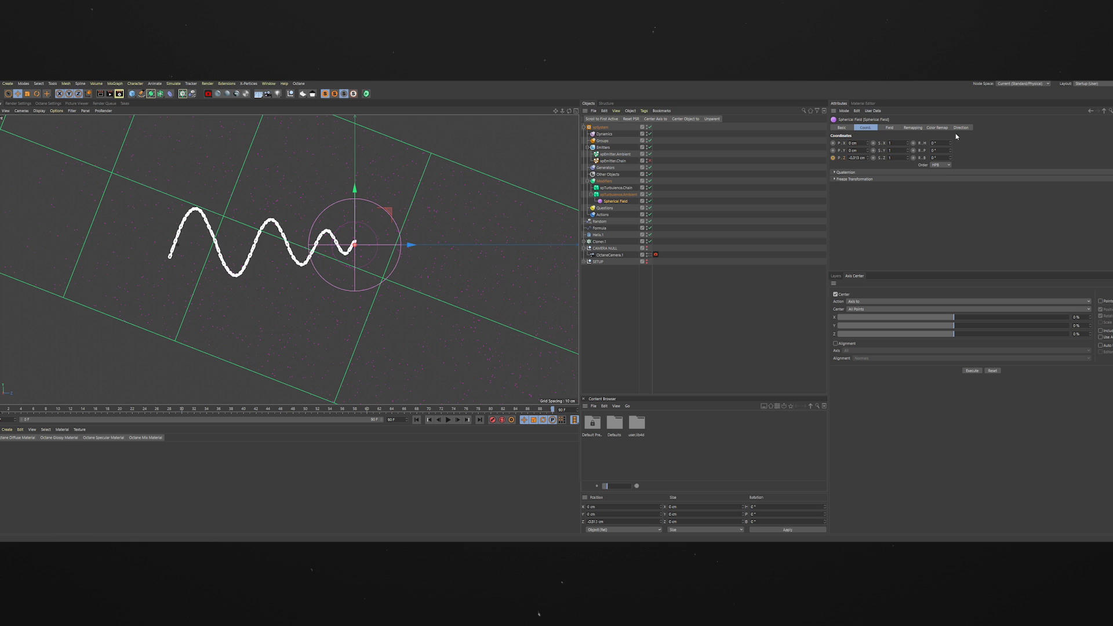
key("shift+F3")
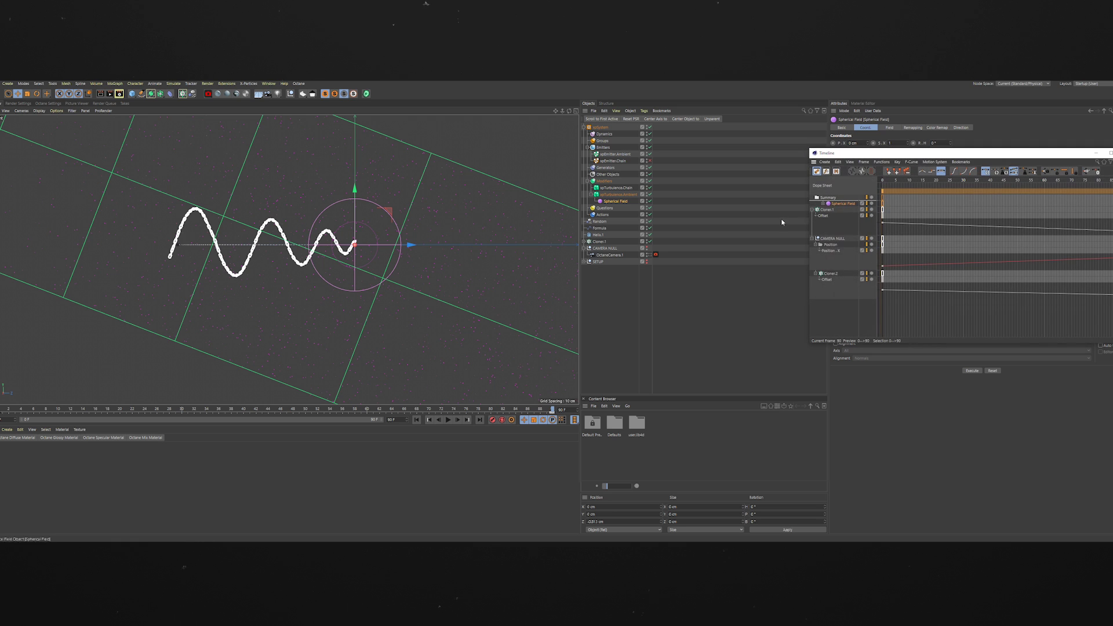
Step: Set the spherical field's Position Z track to linear interpolation in the timeline, and close the timeline
left_click(822, 204)
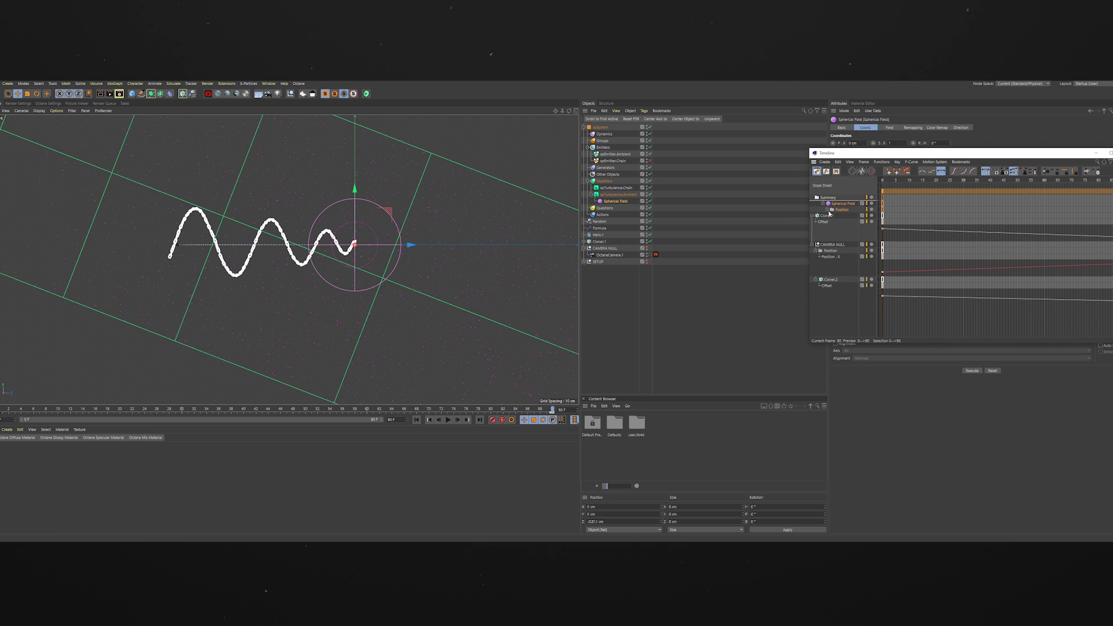
left_click(828, 210)
left_click(832, 217)
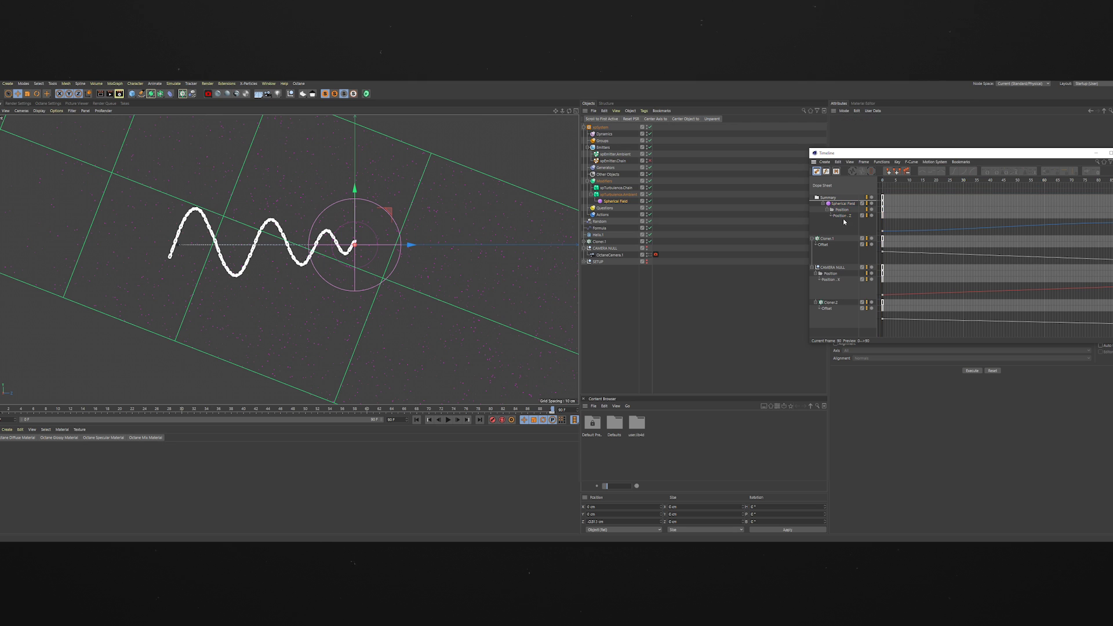
left_click(922, 173)
left_click(1112, 153)
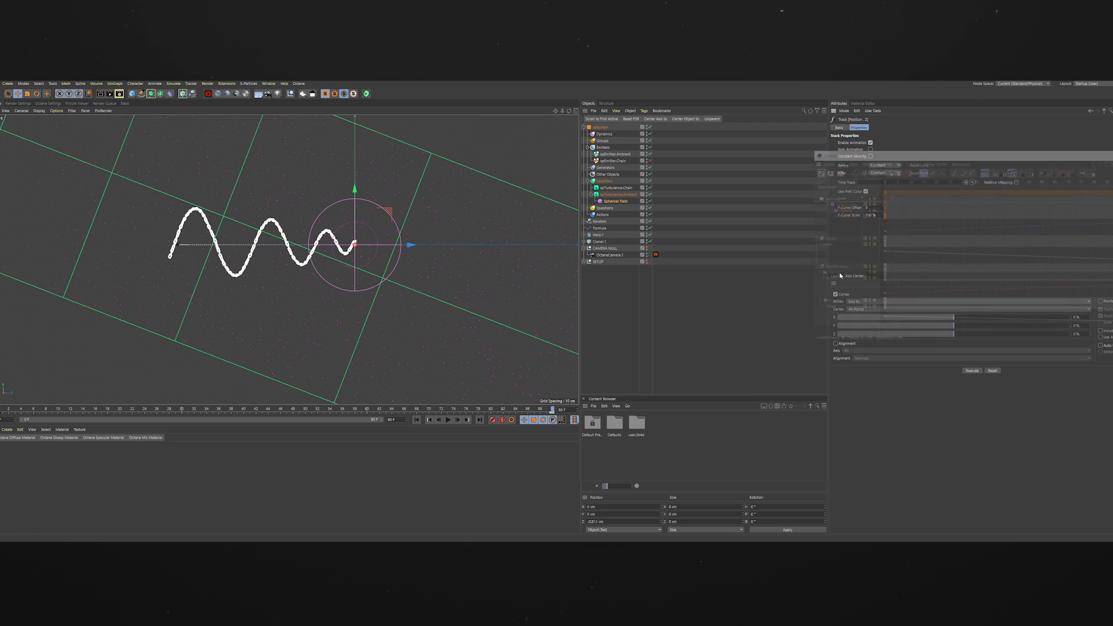
Step: Play the simulation from the first frame in the side, perspective and OctaneCamera views to check how the spherical field follows the chain
left_click(416, 421)
left_click(449, 420)
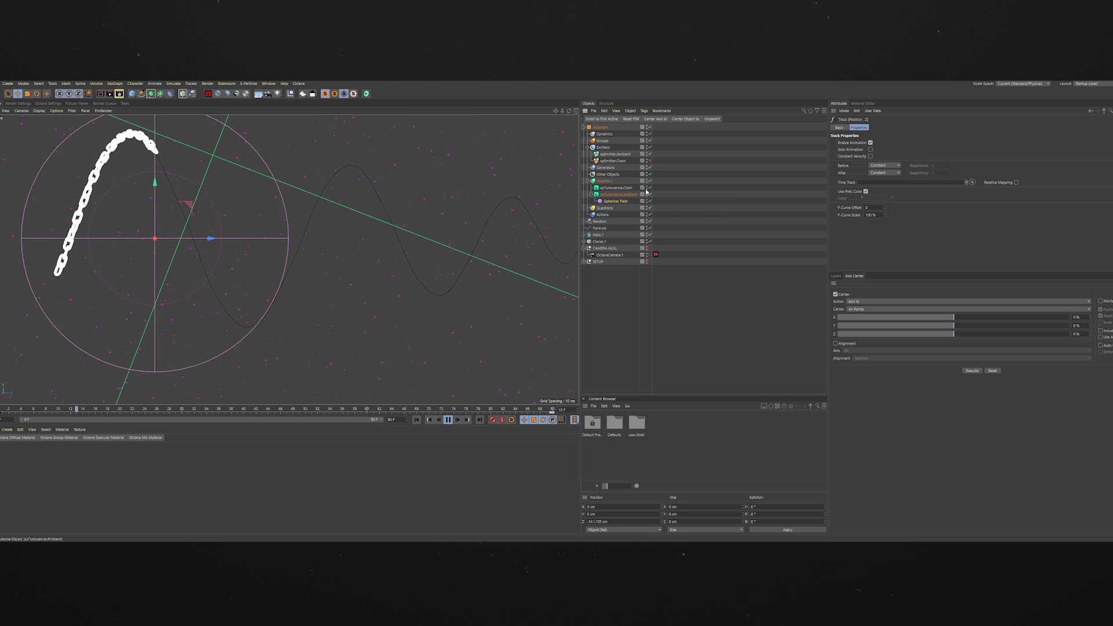
middle_click(346, 124)
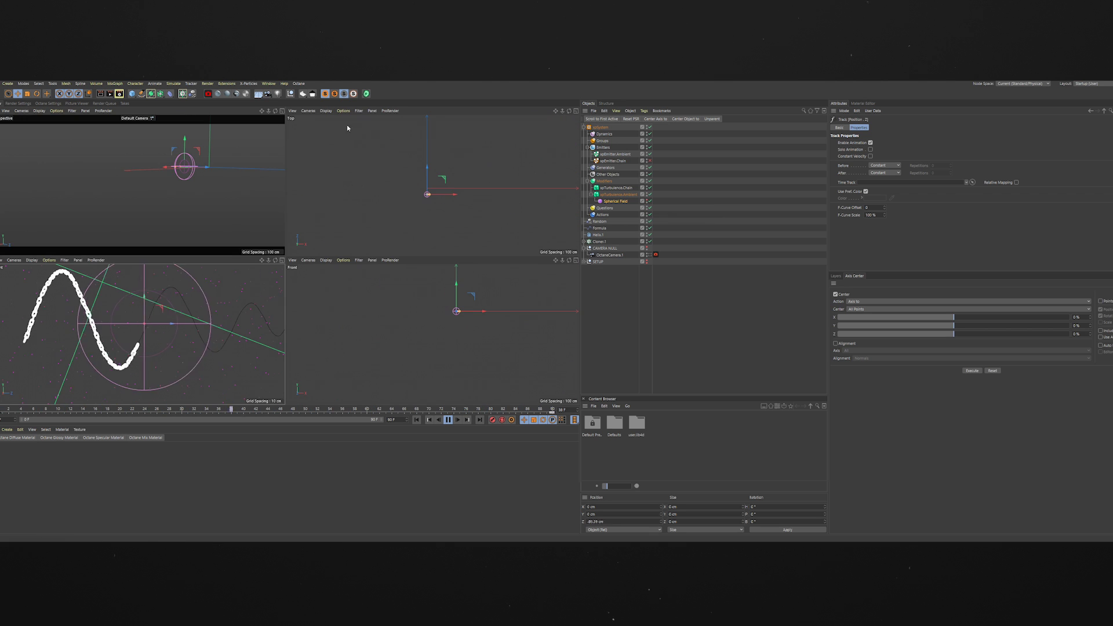
middle_click(272, 121)
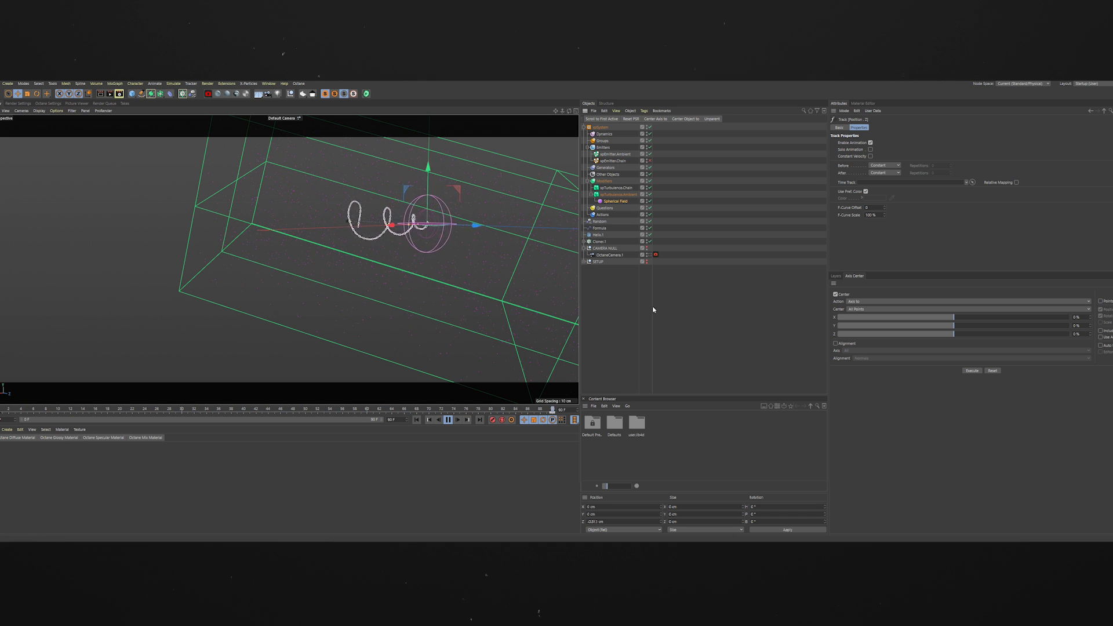
left_click(648, 255)
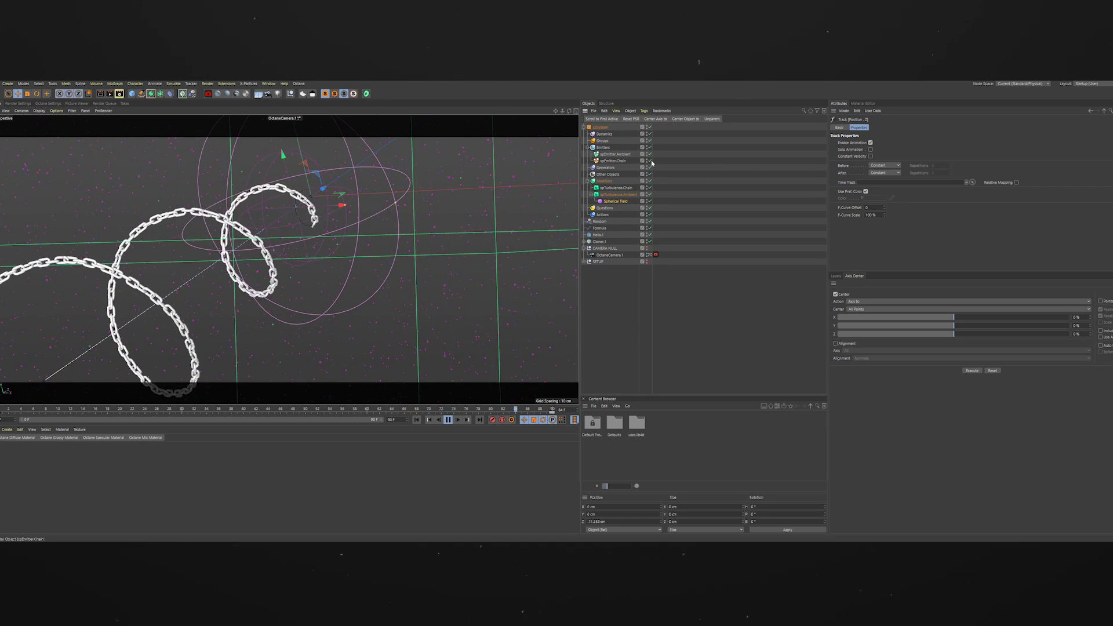
left_click(415, 419)
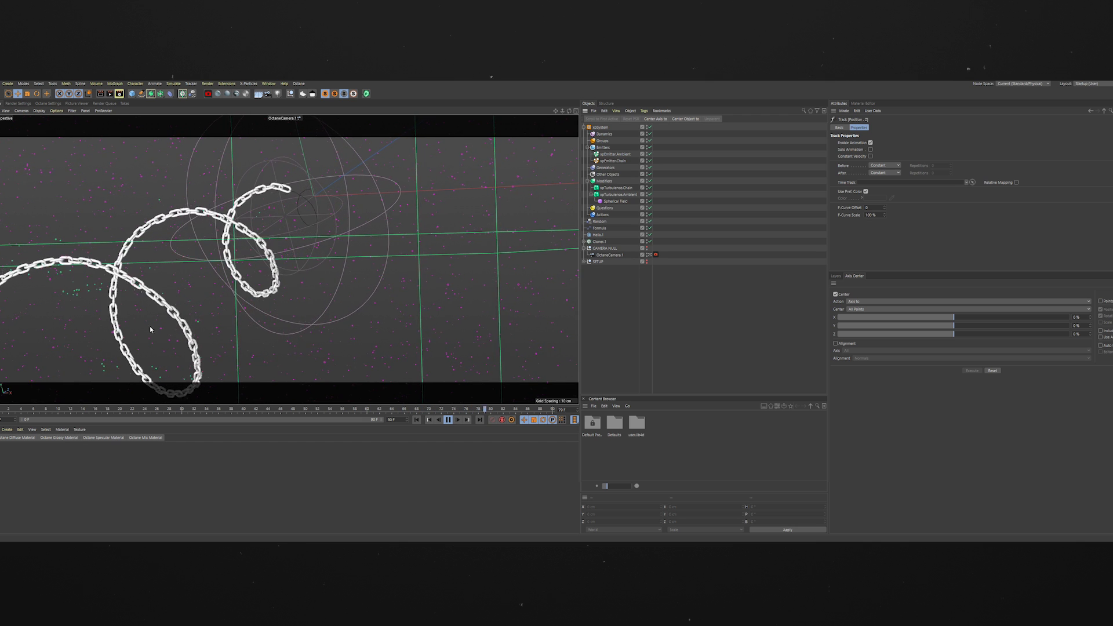
left_click(428, 421)
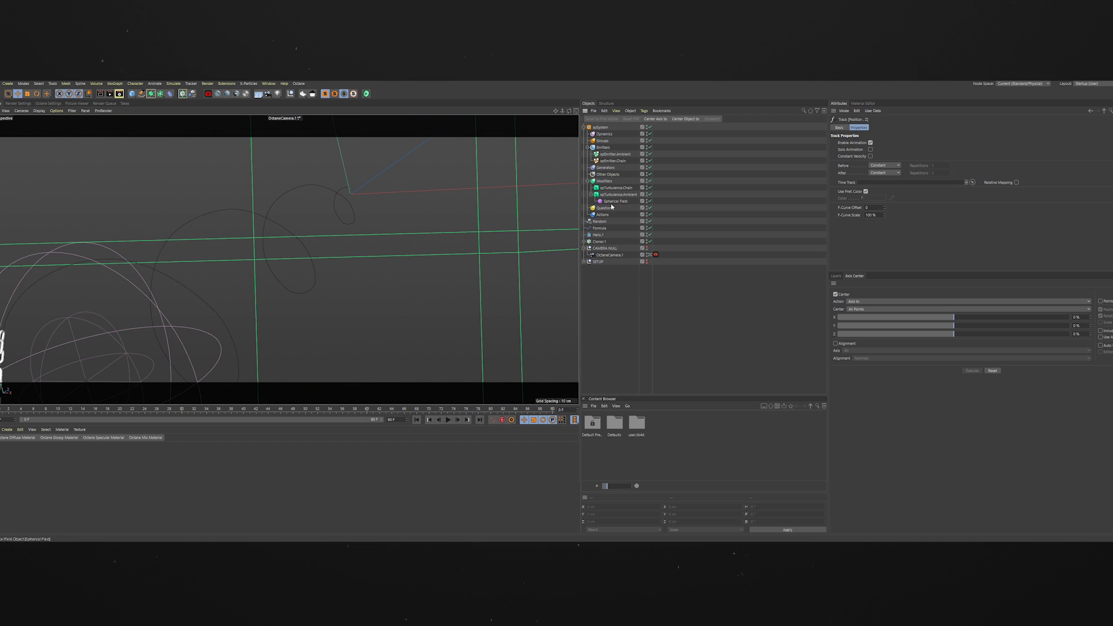
Step: Collapse the Modifiers folder, preview the simulation briefly through the camera and return to the first frame
left_click(588, 181)
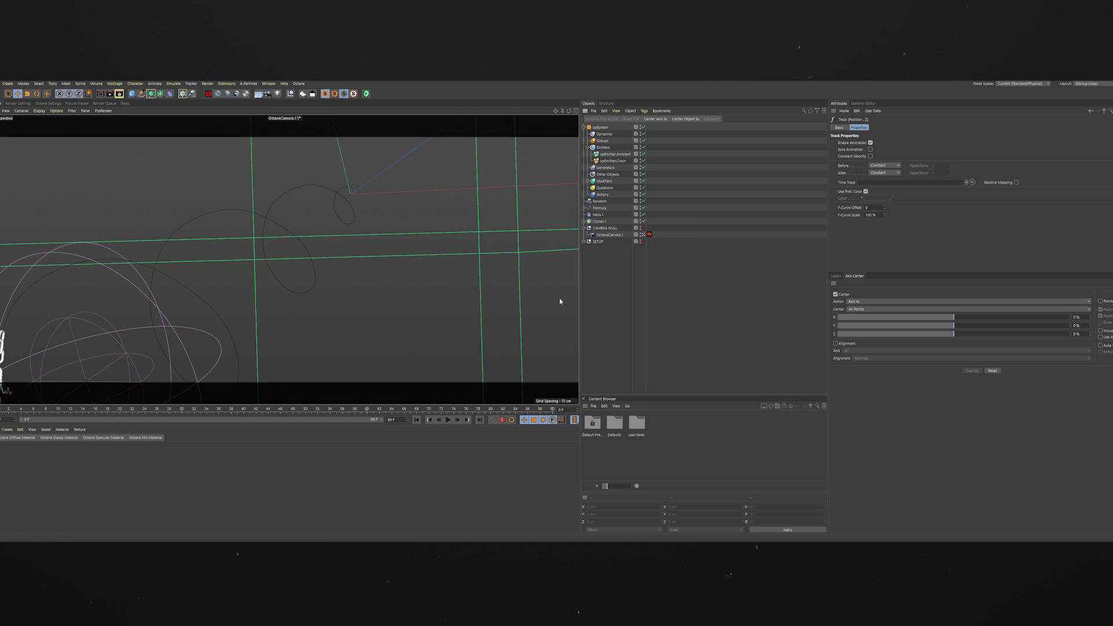
left_click(450, 421)
left_click(452, 423)
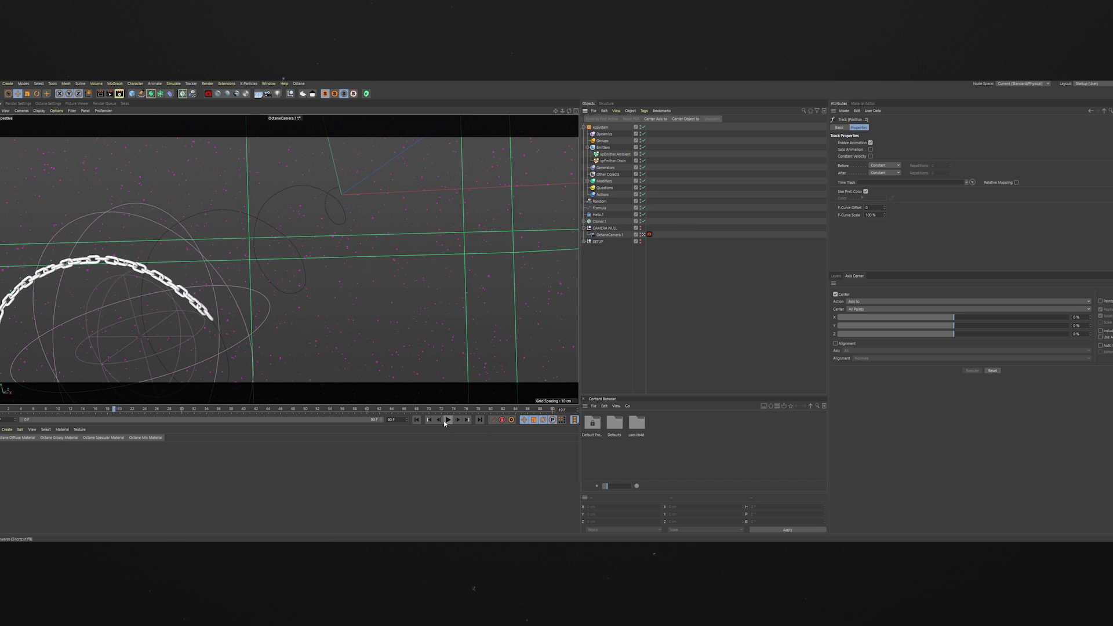
left_click(417, 420)
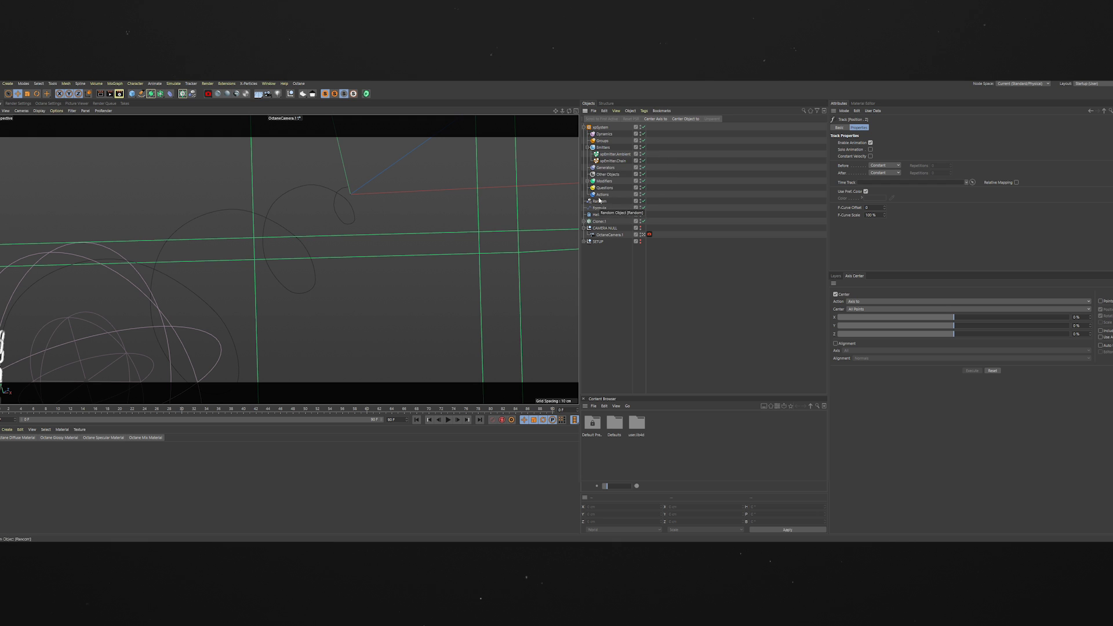
Step: Add an xpGenerator from the Generators folder and rename it xpGenerator.Ambient
left_click(606, 167)
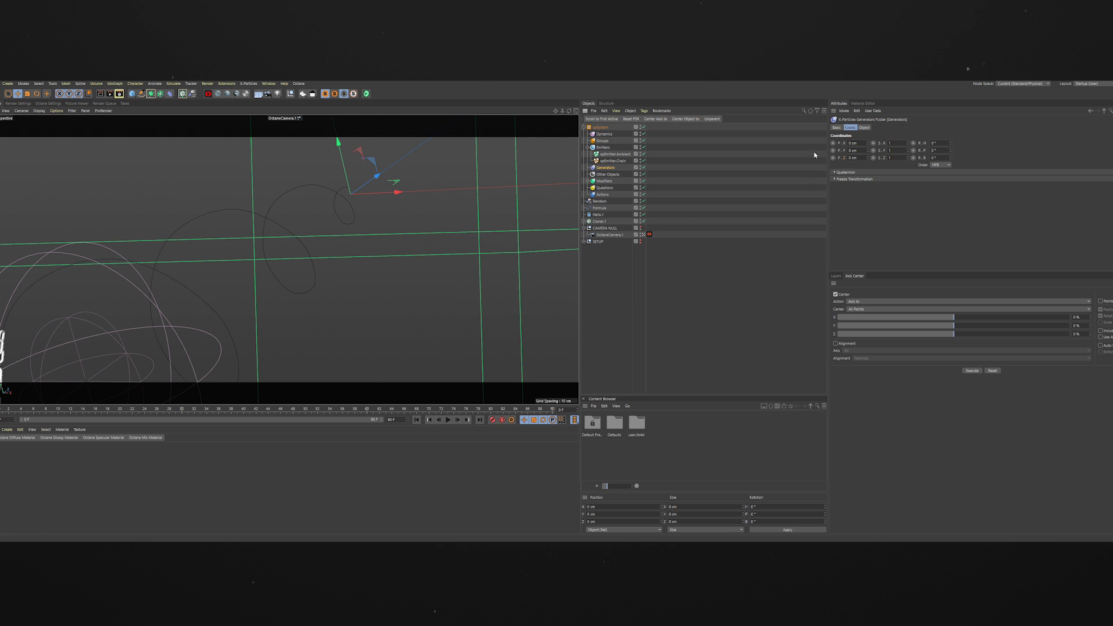
left_click(863, 127)
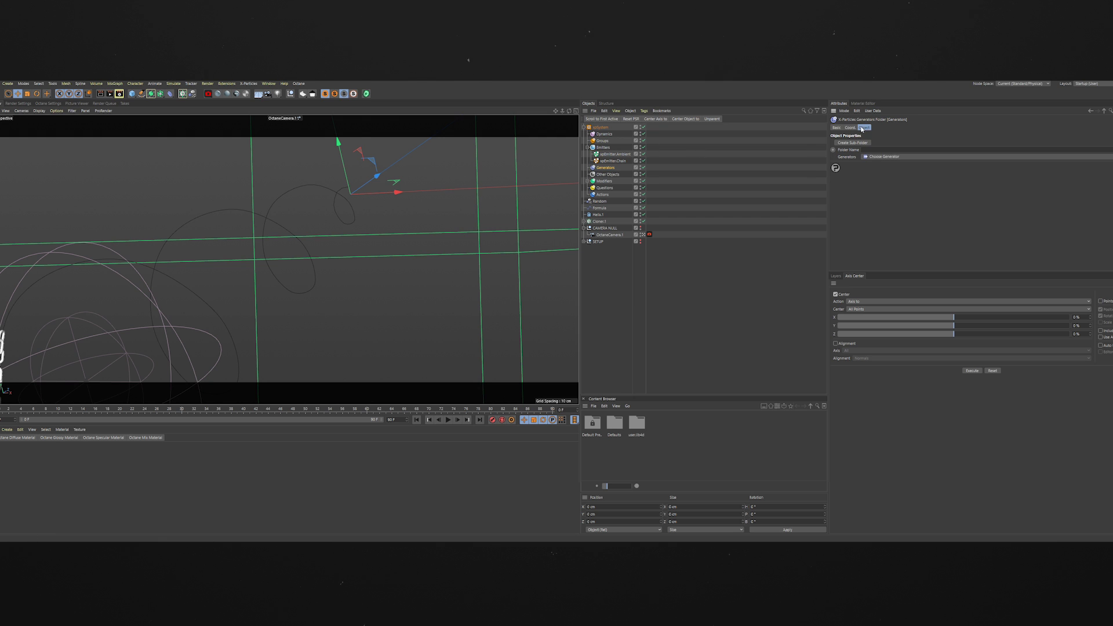
left_click(877, 159)
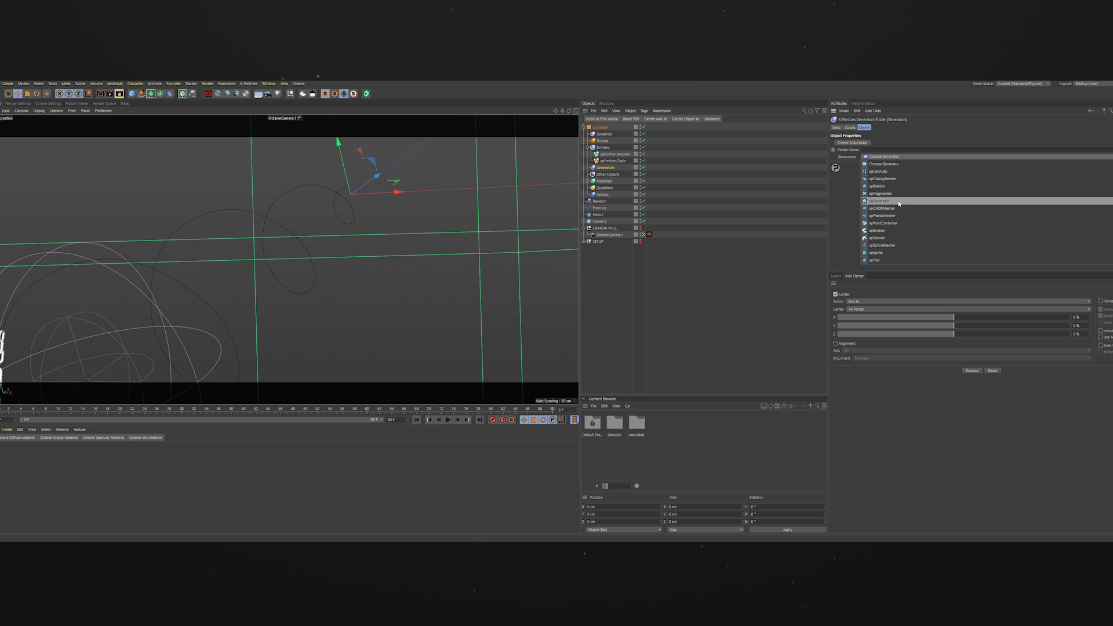
left_click(879, 200)
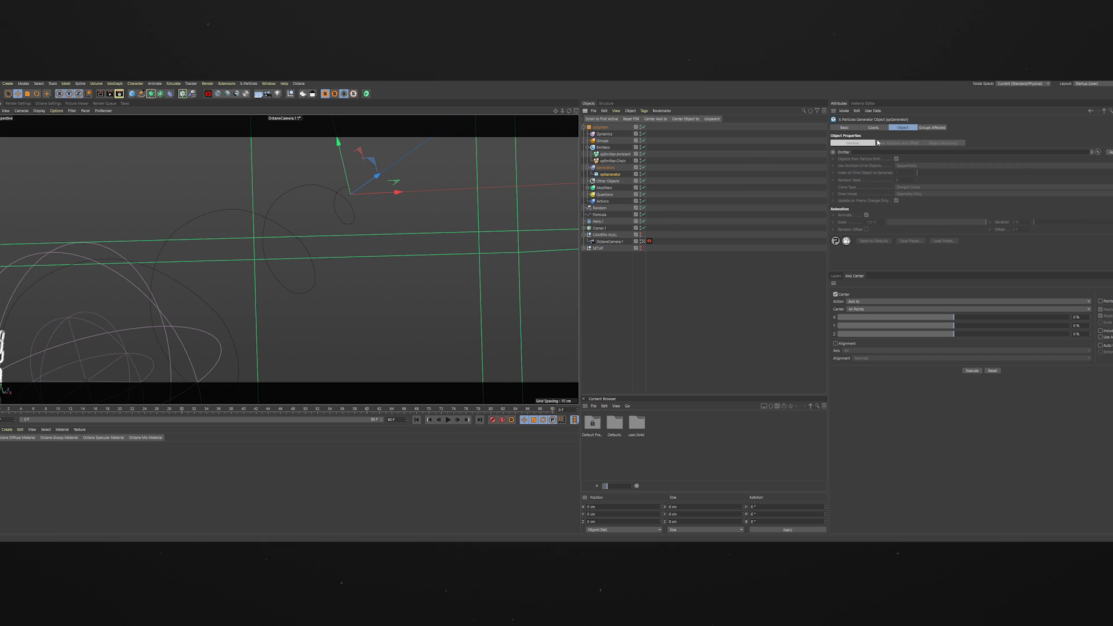
double_click(616, 174)
left_click(622, 174)
type(".Ambient")
key("Return")
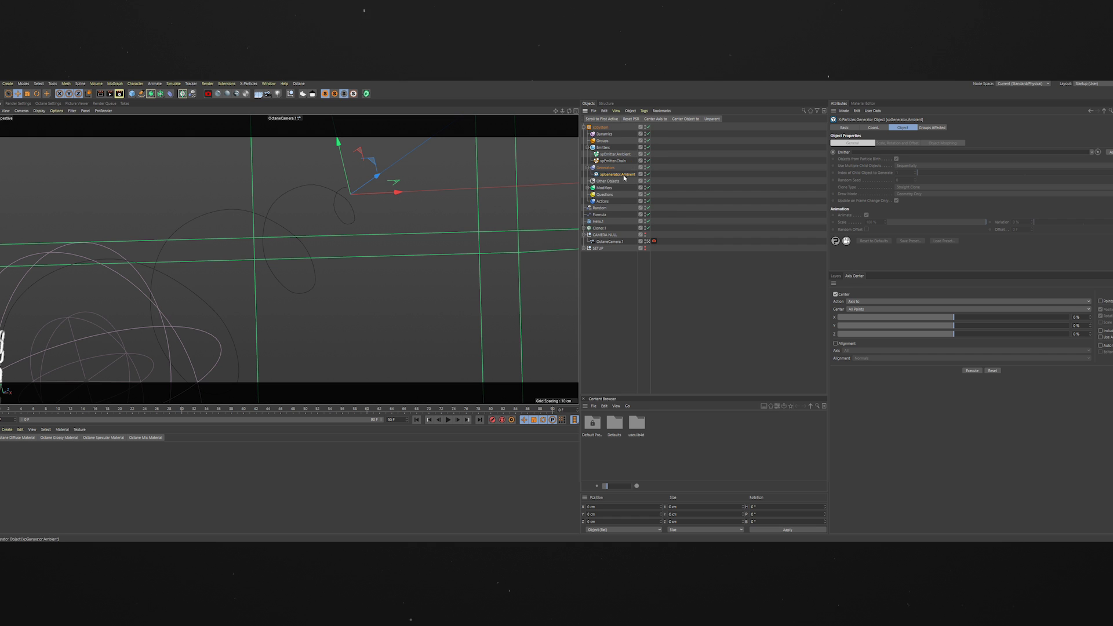
Step: Add a polygon primitive, enable its Triangle option and reduce its width to about 81 cm
left_click(133, 94)
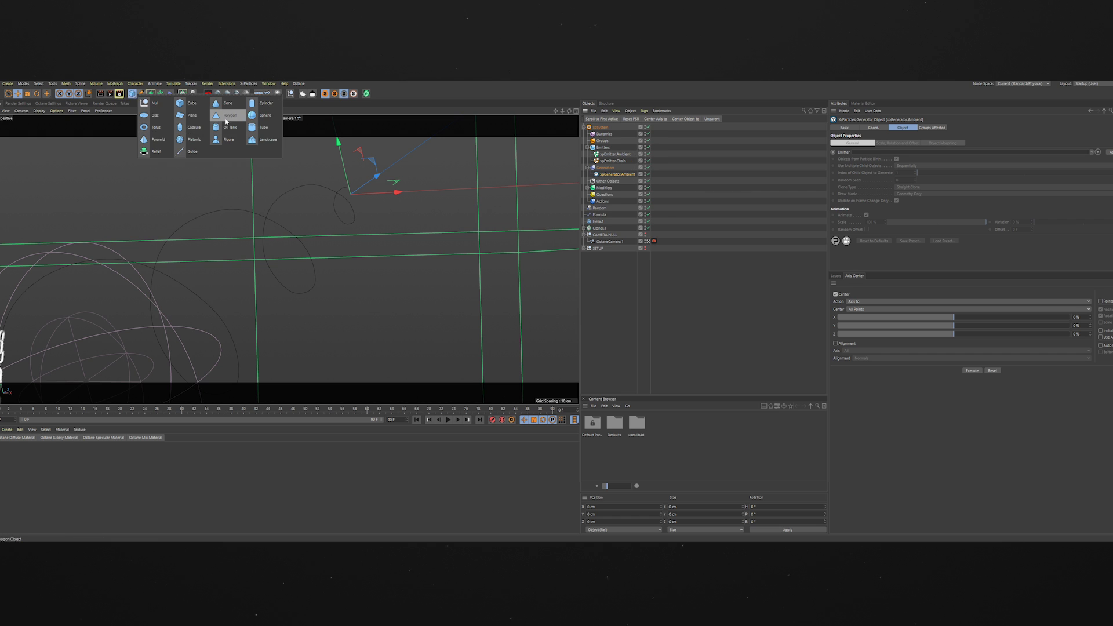
left_click(229, 120)
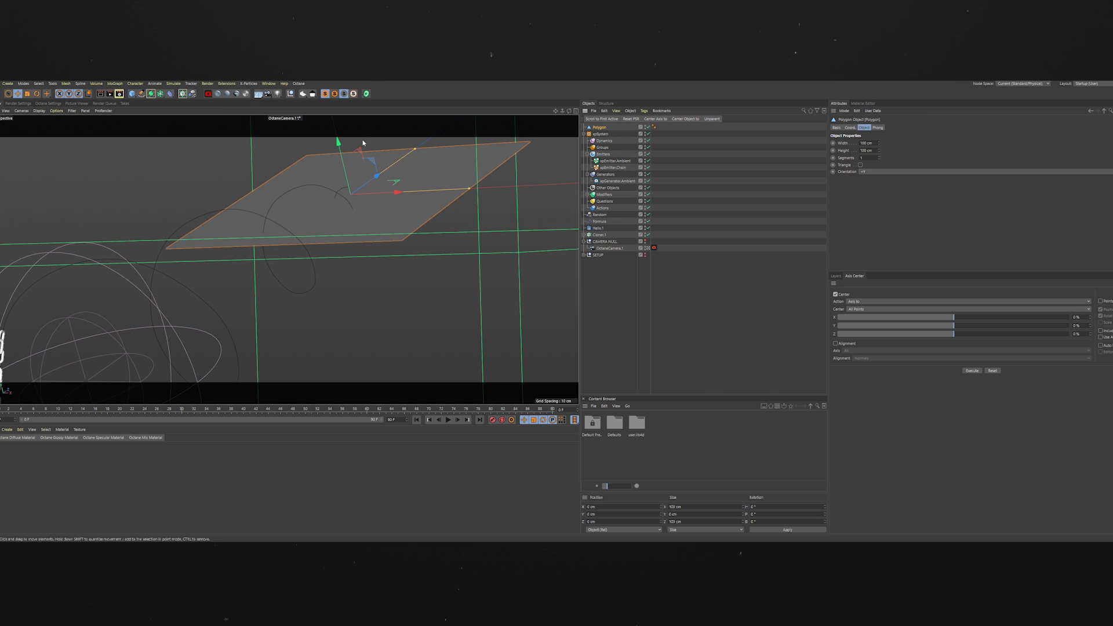
left_click(860, 165)
left_click_drag(880, 146, 880, 164)
key("ctrl+z")
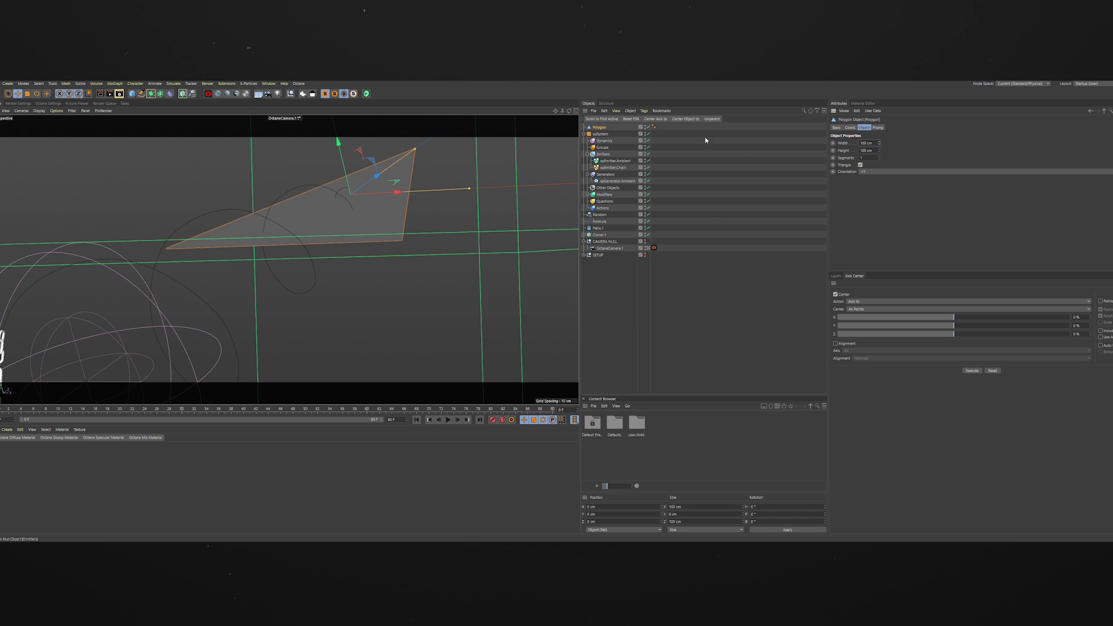
left_click_drag(880, 144, 880, 147)
left_click_drag(464, 190, 447, 192)
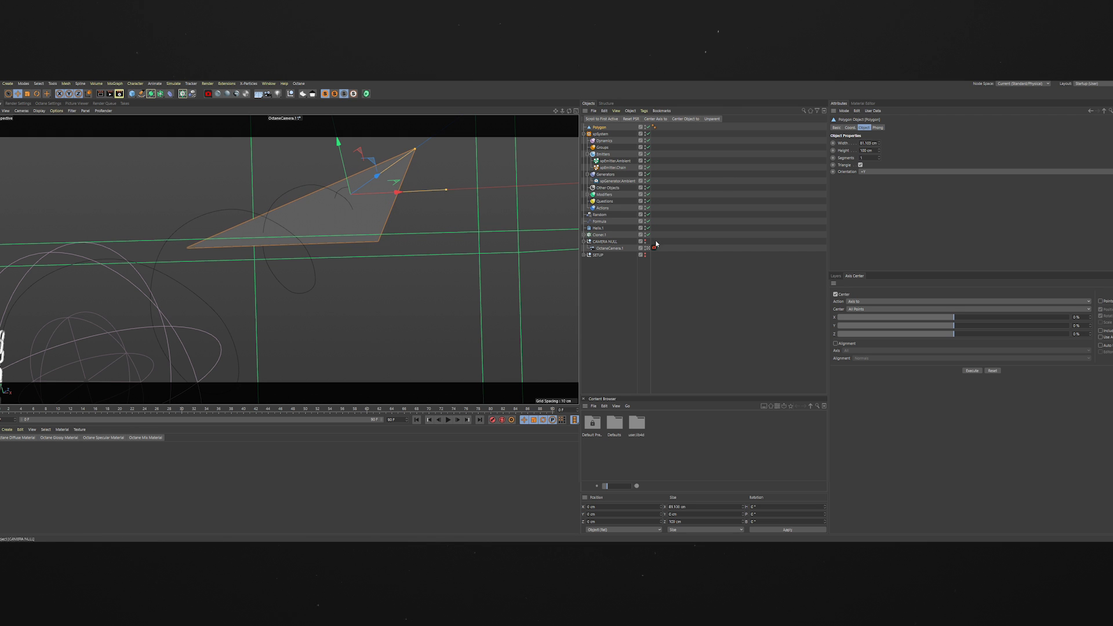
Step: Inspect the triangle outside the camera, reduce its height to about 75 cm and return to the OctaneCamera view
left_click(648, 248)
right_click_drag(542, 250, 499, 267, "alt")
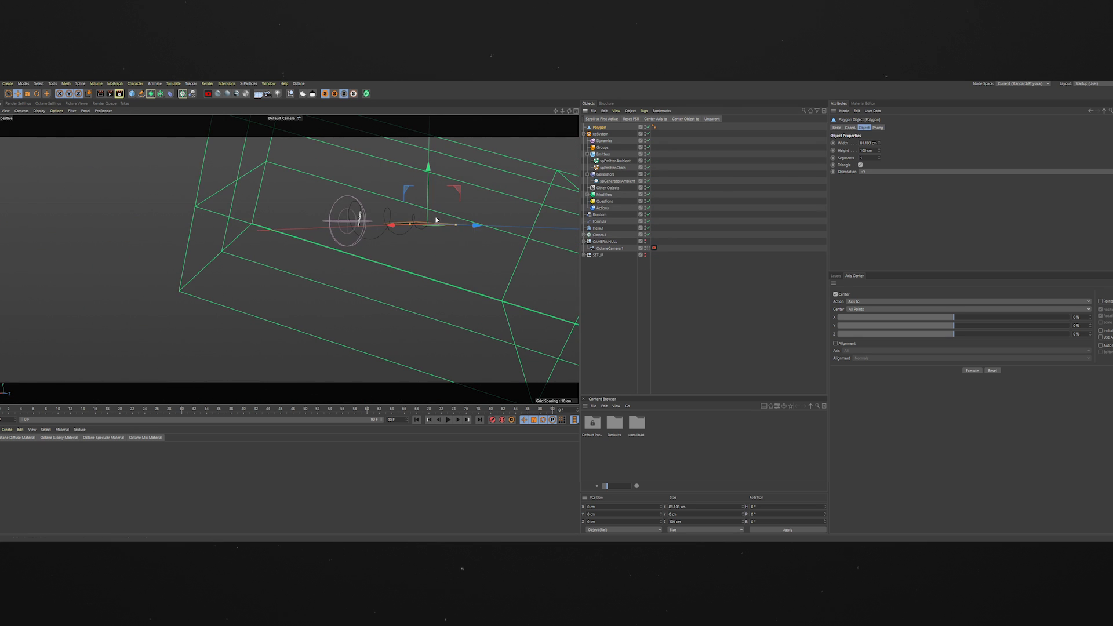
left_click(22, 111)
left_click(35, 158)
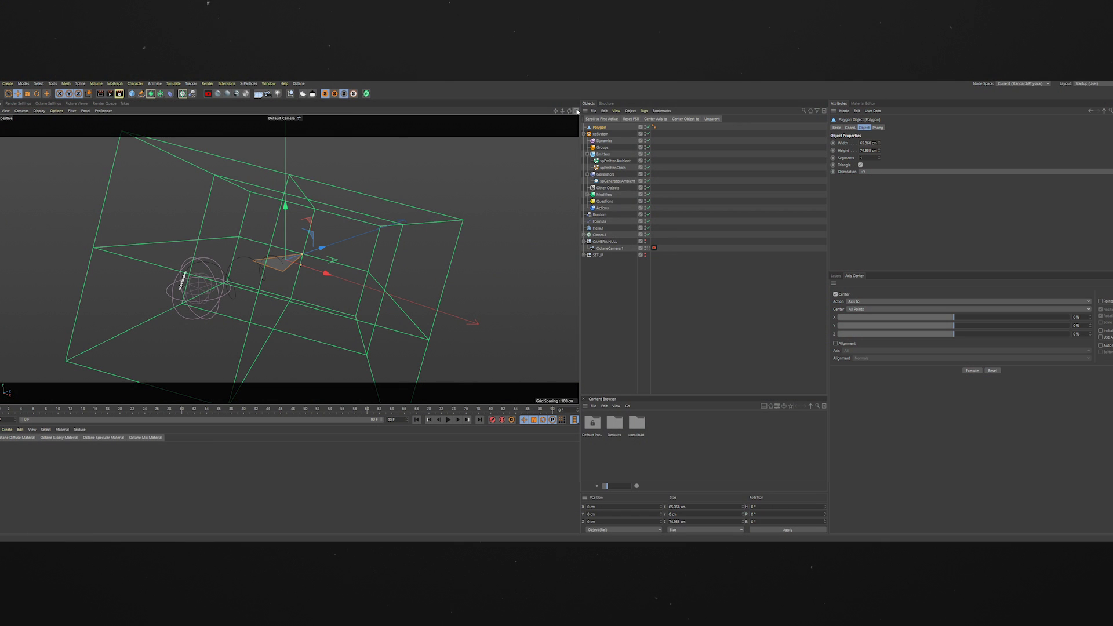
left_click(577, 111)
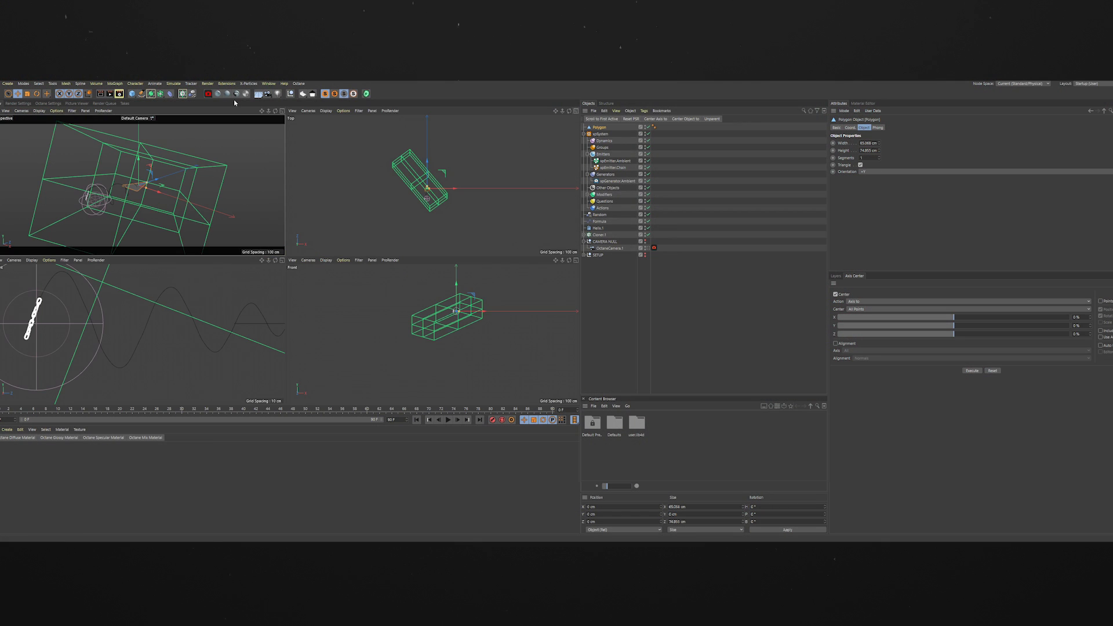
left_click(283, 111)
left_click(648, 248)
left_click(649, 247)
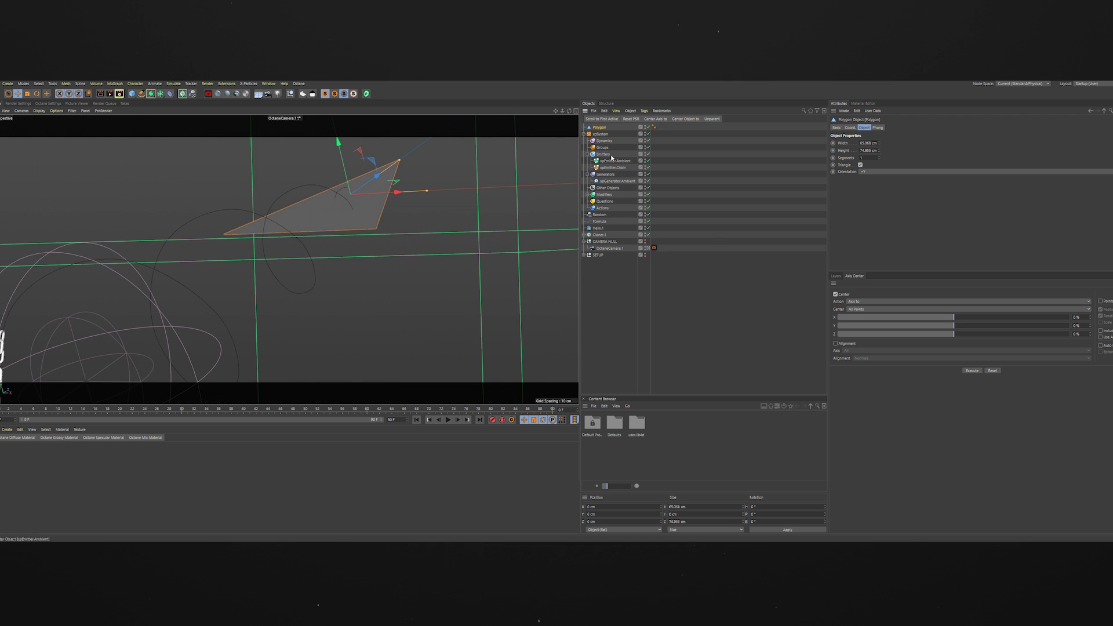
Step: Rename the polygon Dust and make it a child of xpGenerator.Ambient
double_click(600, 128)
type("E")
key("Return")
left_click_drag(616, 181, 616, 182)
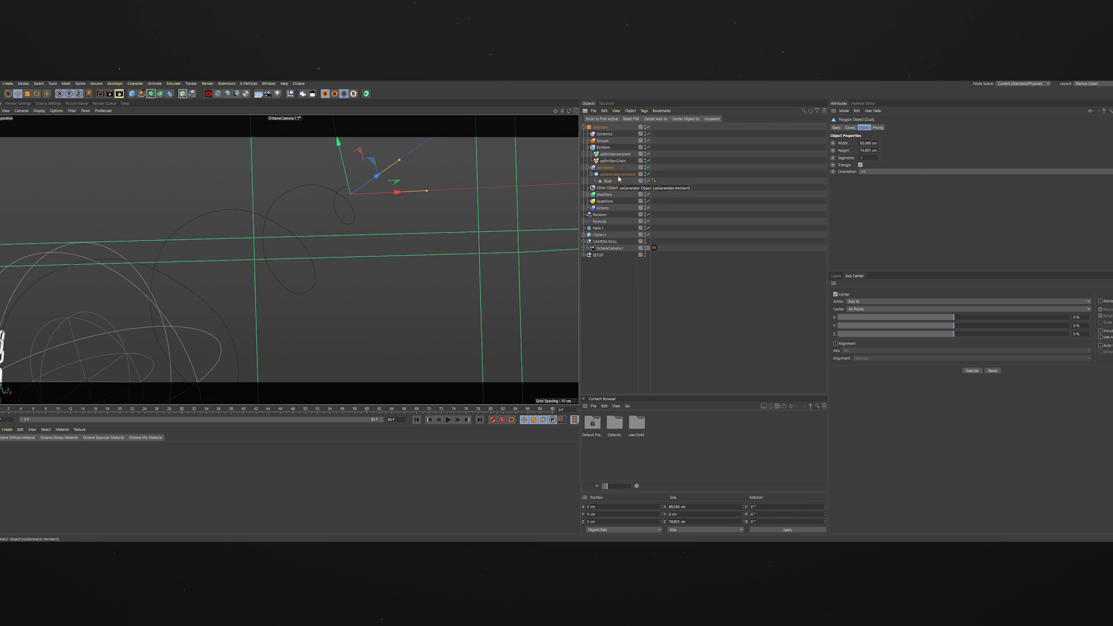
Step: Assign xpEmitter.Ambient as the emitter of xpGenerator.Ambient
left_click(618, 175)
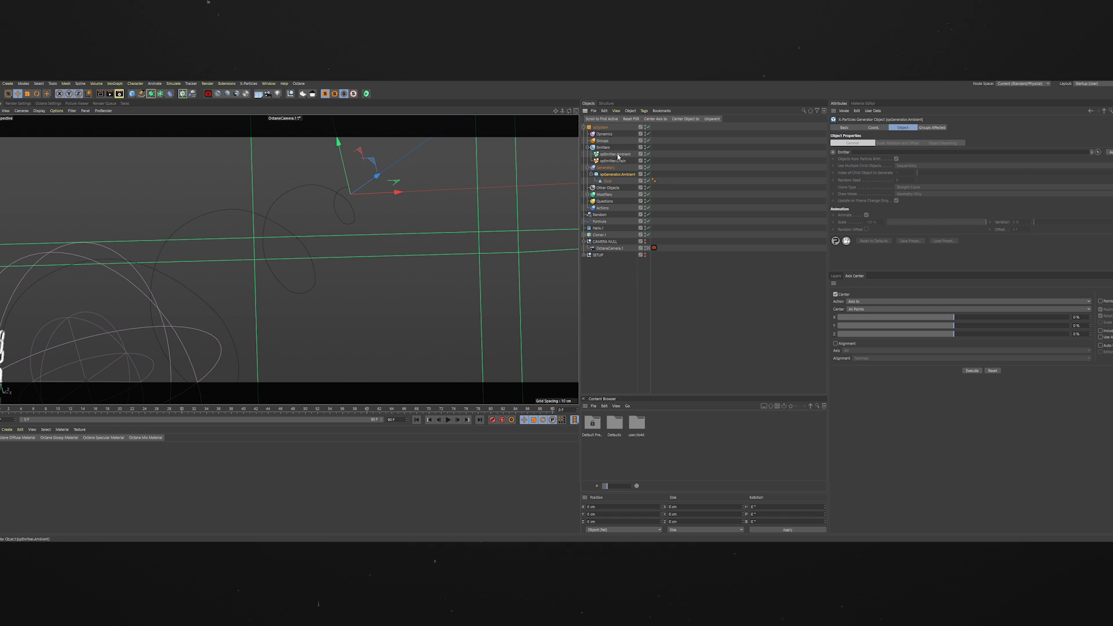
left_click_drag(618, 155, 686, 154)
left_click_drag(854, 157, 856, 154)
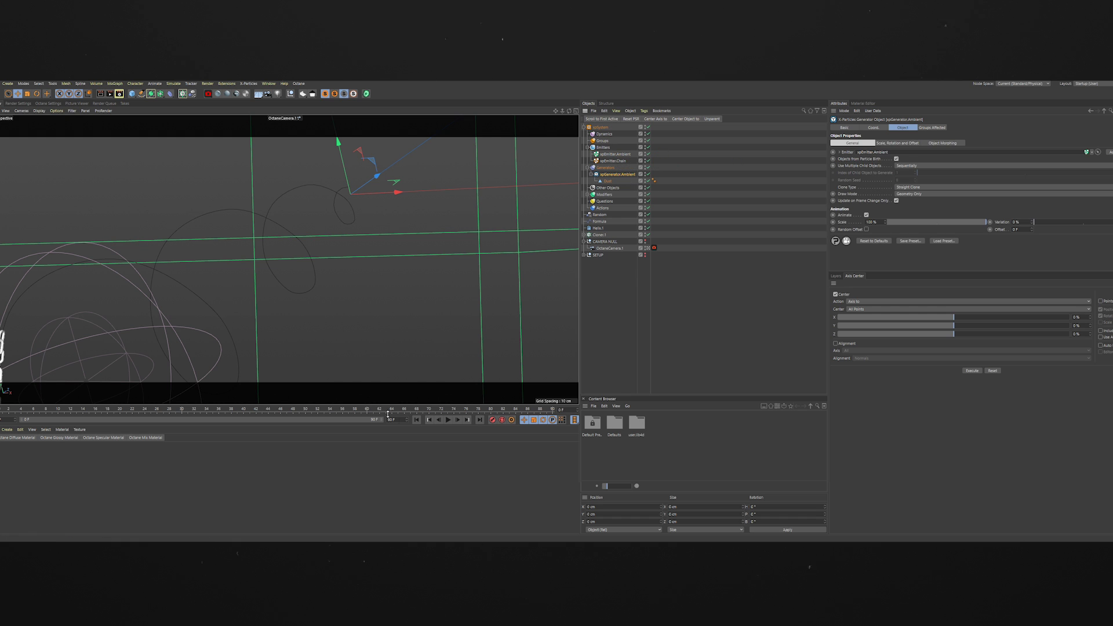
Step: Play the simulation for a few frames and examine the generated dust triangles up close outside the camera view
left_click(448, 420)
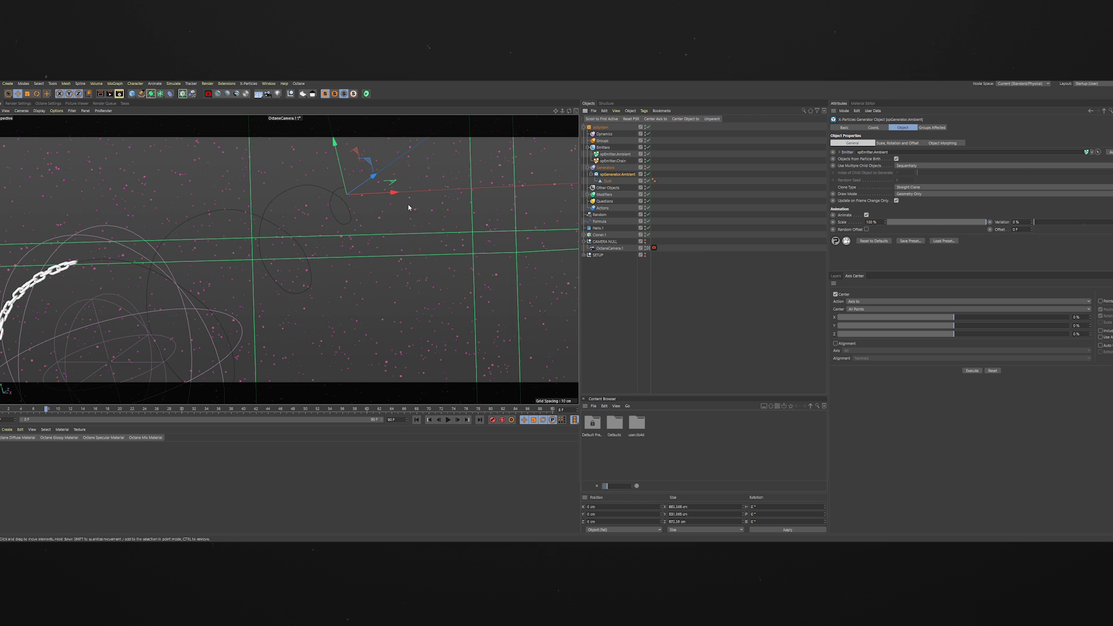
left_click(648, 249)
scroll(476, 274, "down", 5)
scroll(335, 239, "up", 10)
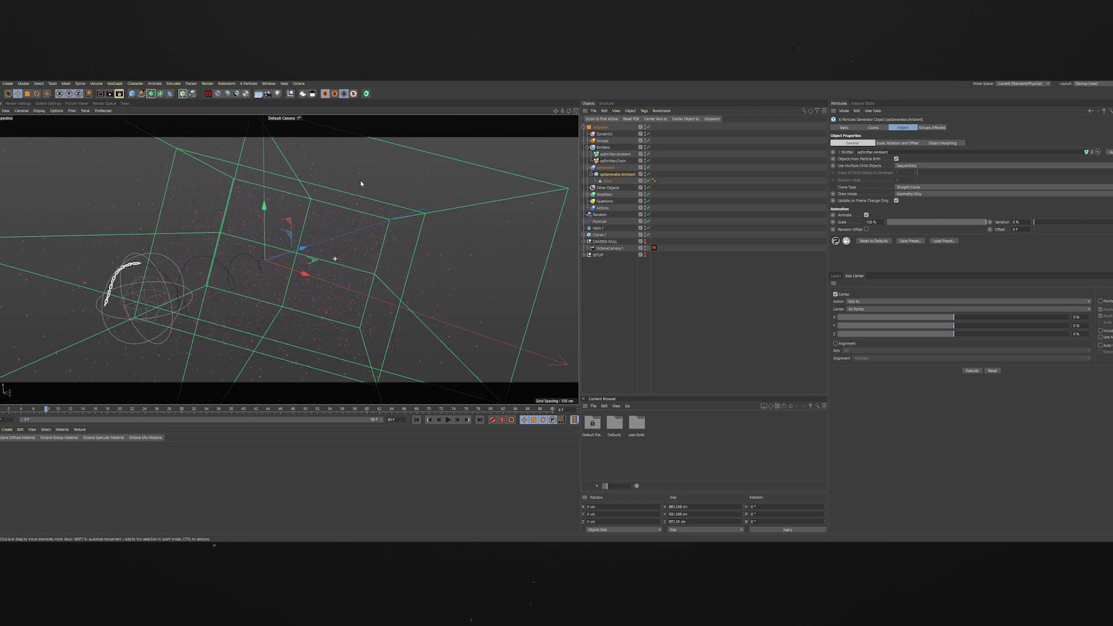
mouse_move(306, 289)
right_mouse_down("alt")
mouse_move(323, 233)
mouse_move(328, 254)
mouse_move(316, 269)
right_mouse_up("alt")
mouse_move(259, 316)
left_mouse_down("alt")
mouse_move(243, 329)
mouse_move(253, 316)
left_mouse_up("alt")
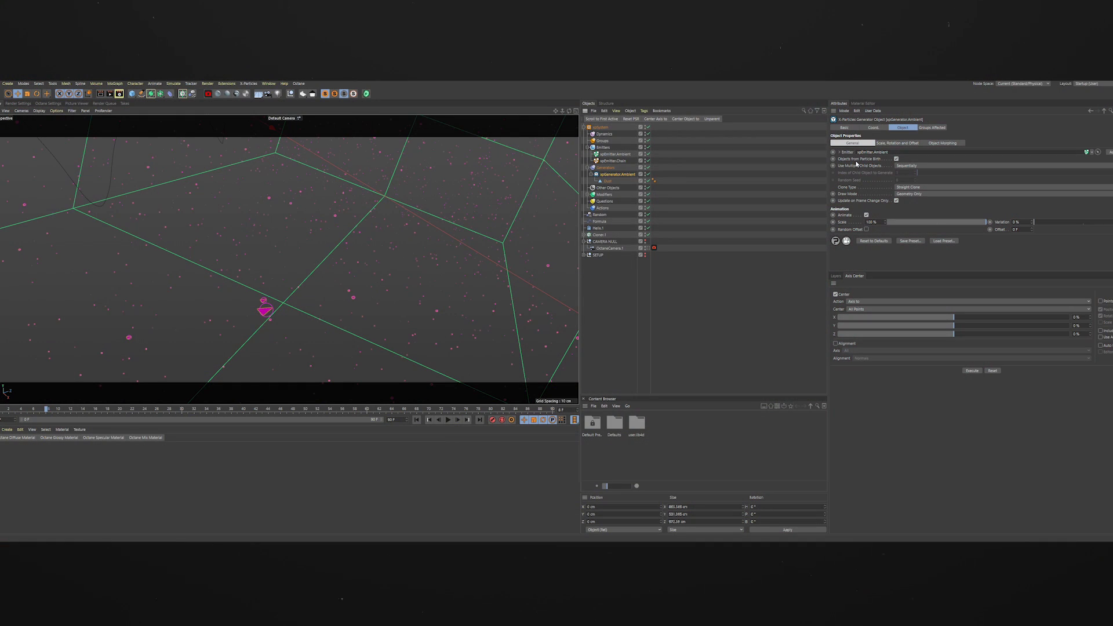
Step: Set xpGenerator.Ambient's Scale Using option to Source Object Scale, and rewind and advance the simulation to test it
left_click(898, 143)
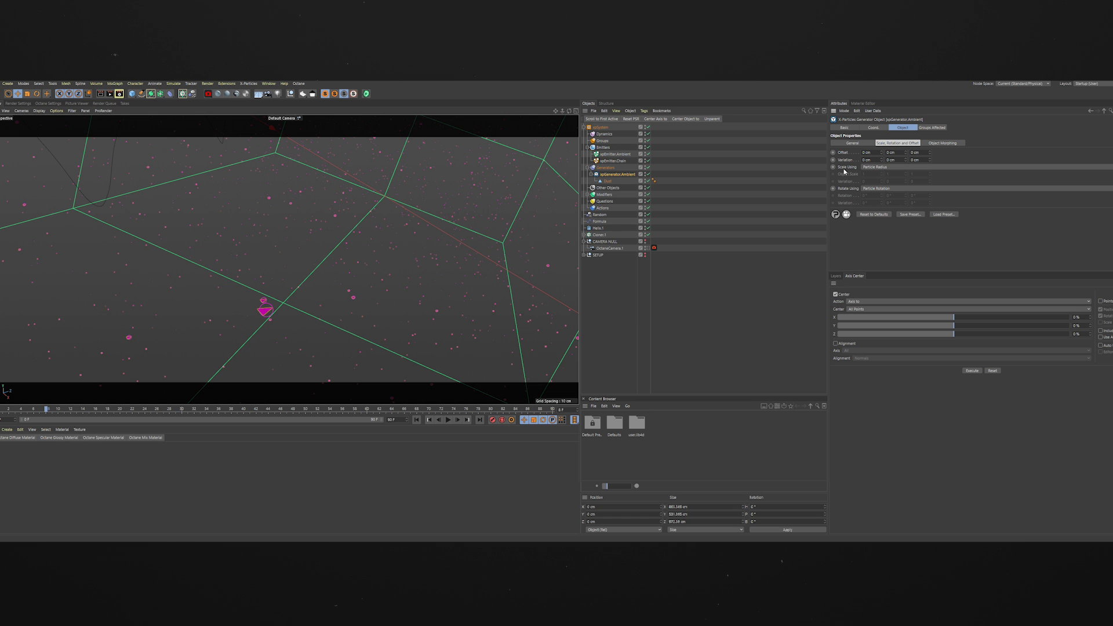
left_click(877, 167)
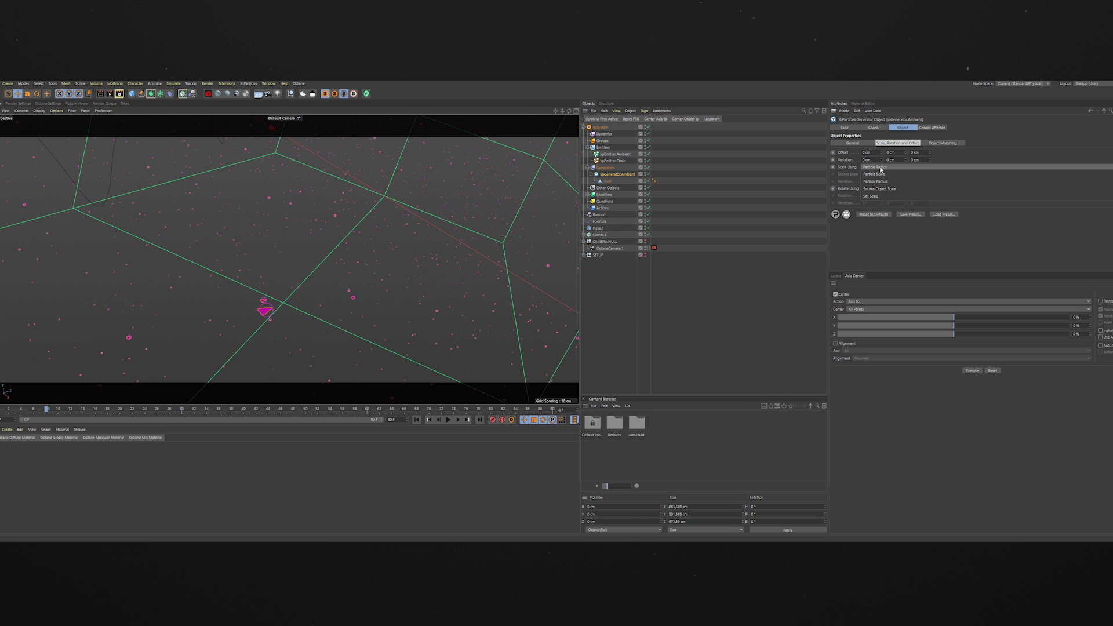
left_click(900, 189)
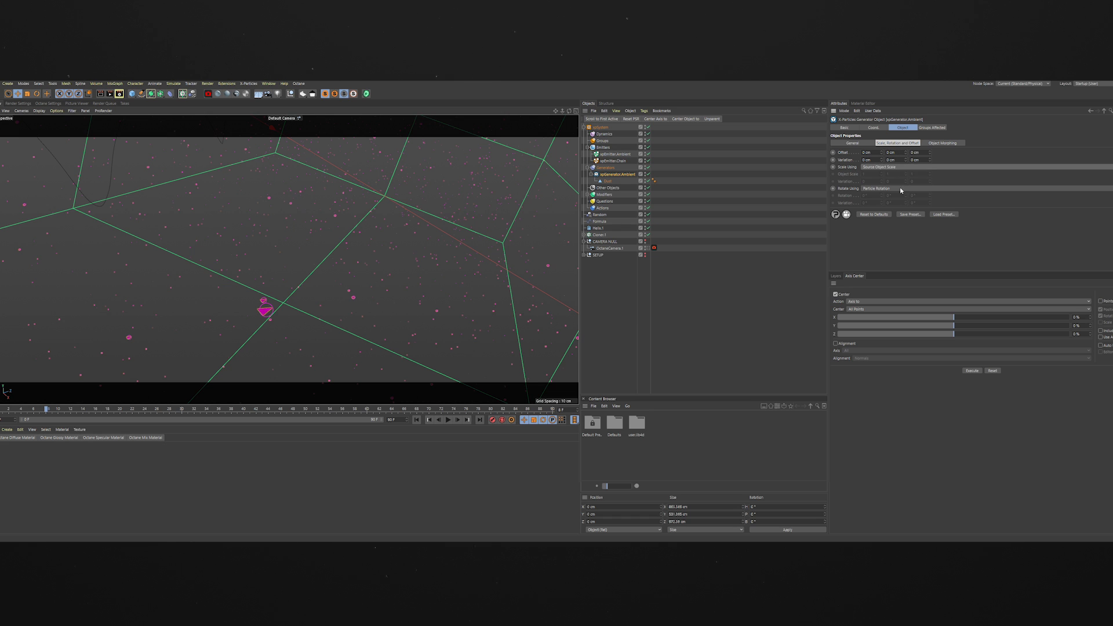
left_click(419, 421)
left_click(458, 421)
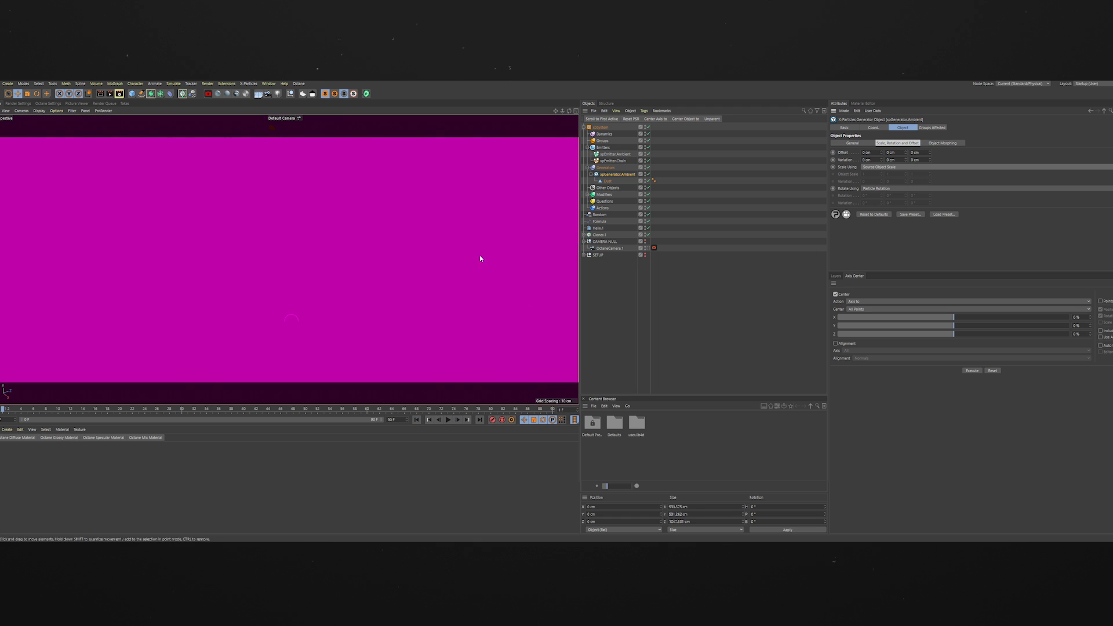
Step: Set xpGenerator.Ambient's Scale Using option to Particle Radius and step the simulation to refresh the dust
scroll(428, 253, "down", 12)
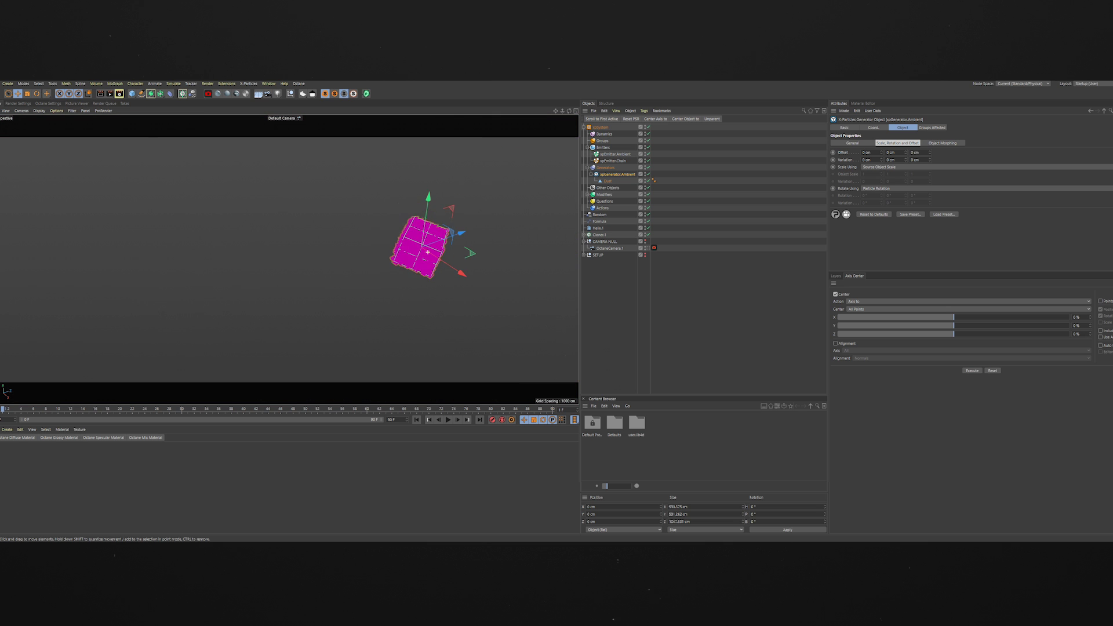
scroll(428, 253, "up", 3)
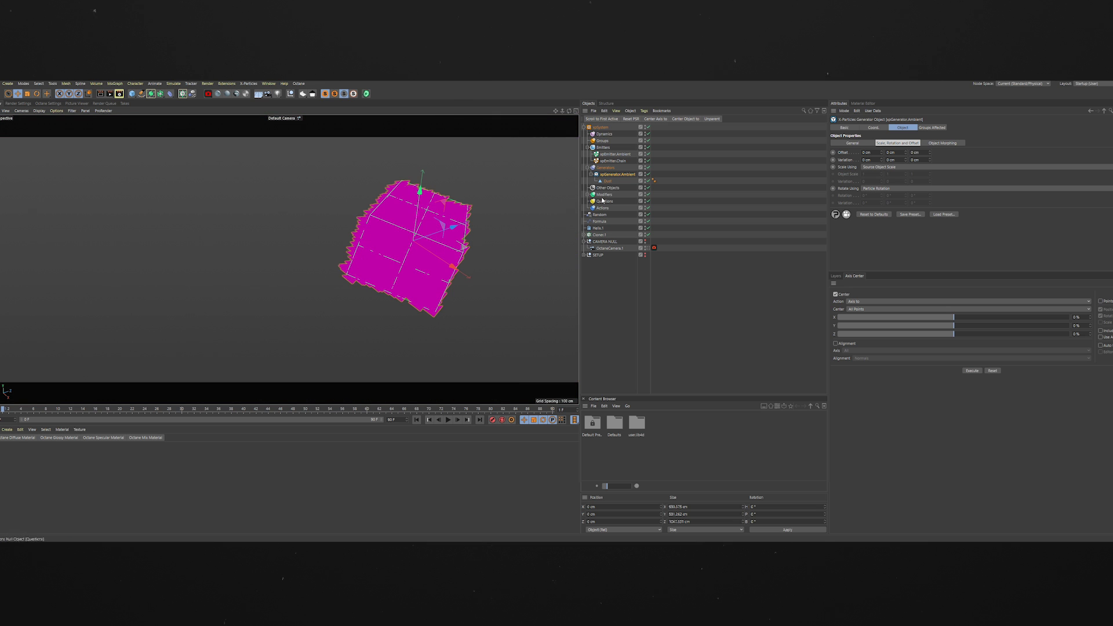
left_click(889, 168)
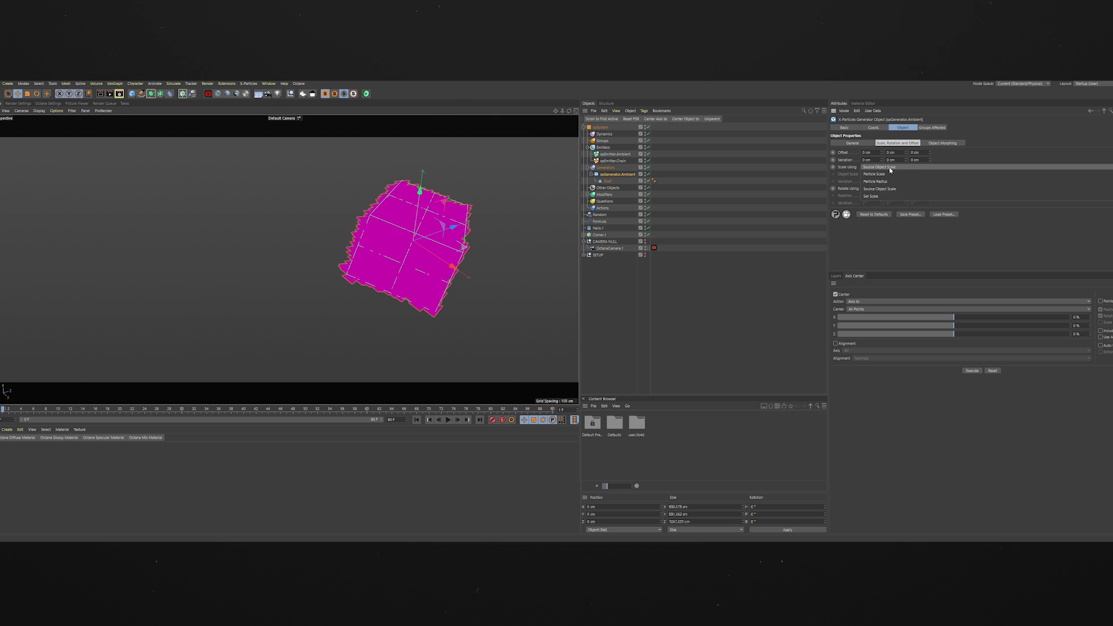
left_click(891, 181)
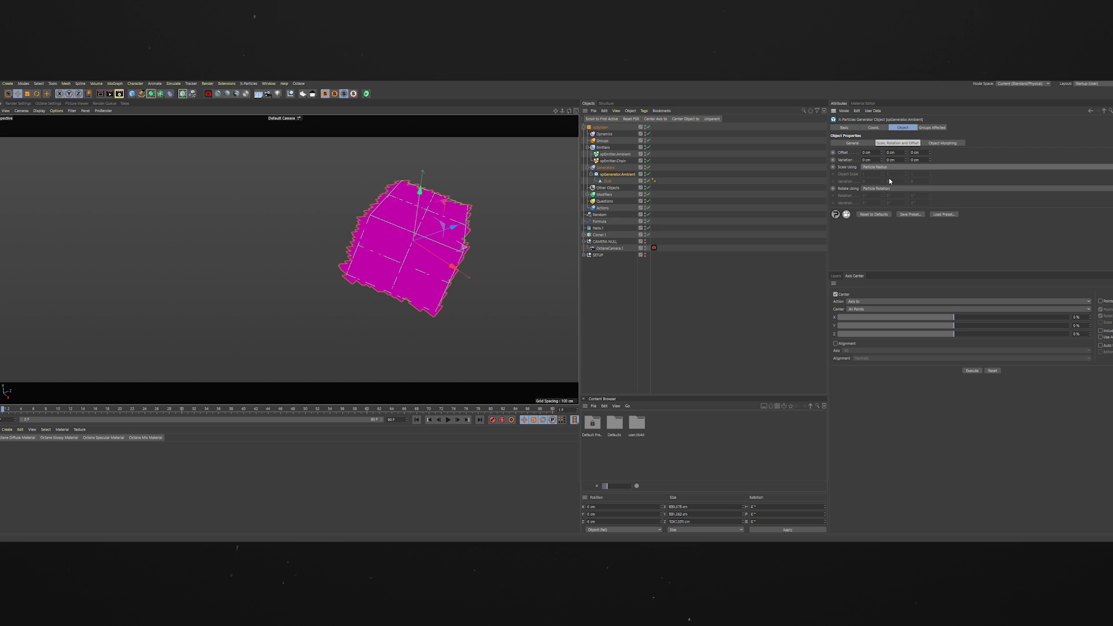
left_click(439, 420)
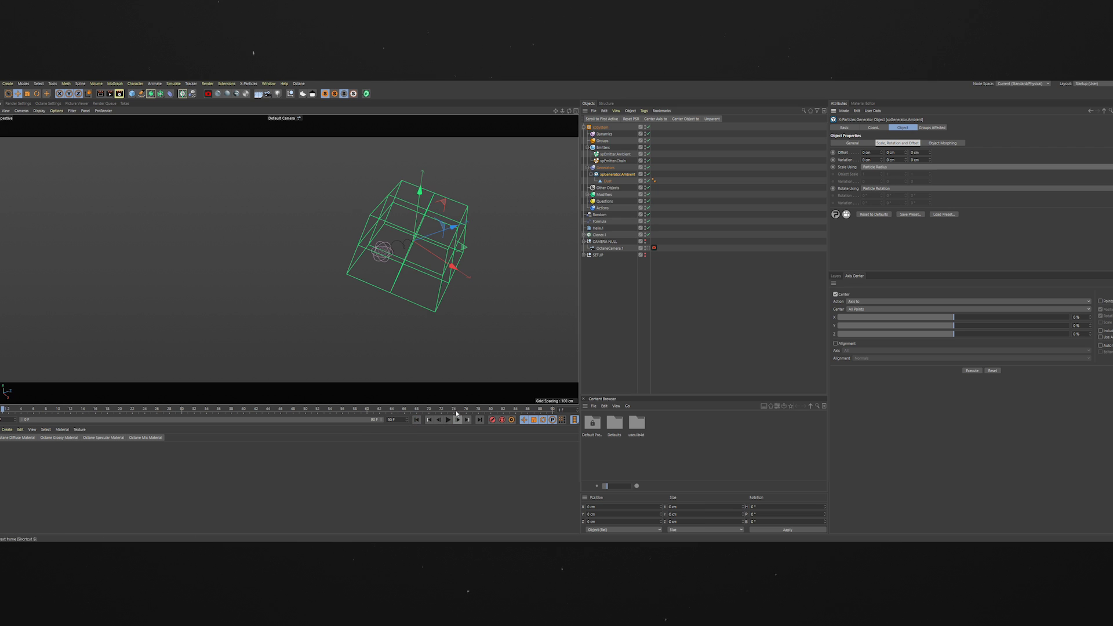
Step: Check xpEmitter.Ambient's particle radius, examine the dust size around the chain up close, and return to the Octane camera view
left_click(615, 154)
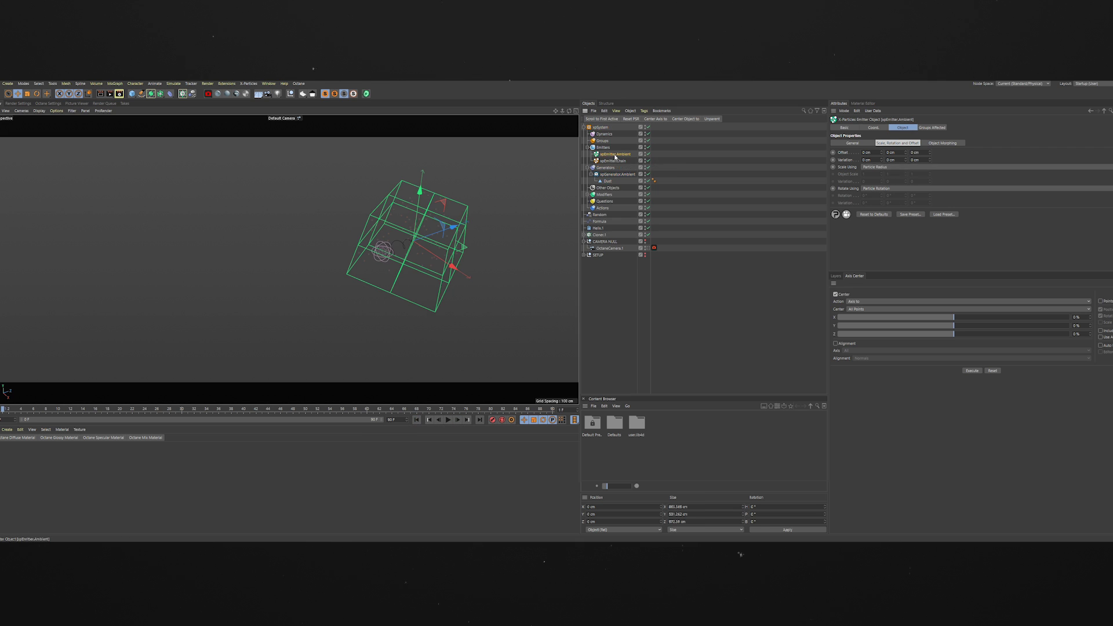
left_click(895, 128)
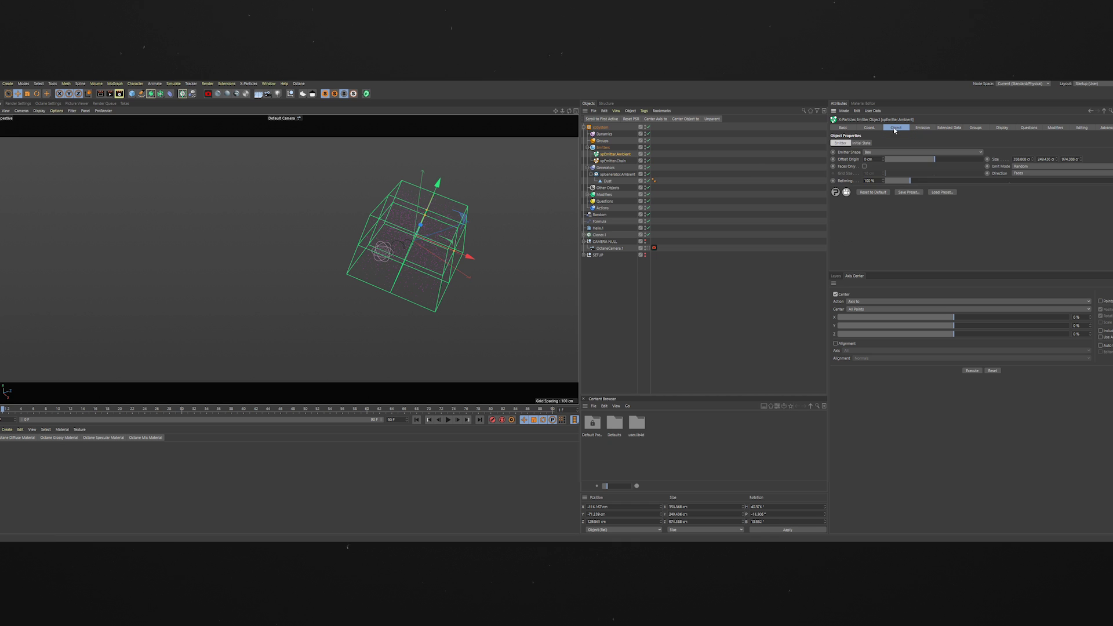
left_click(922, 128)
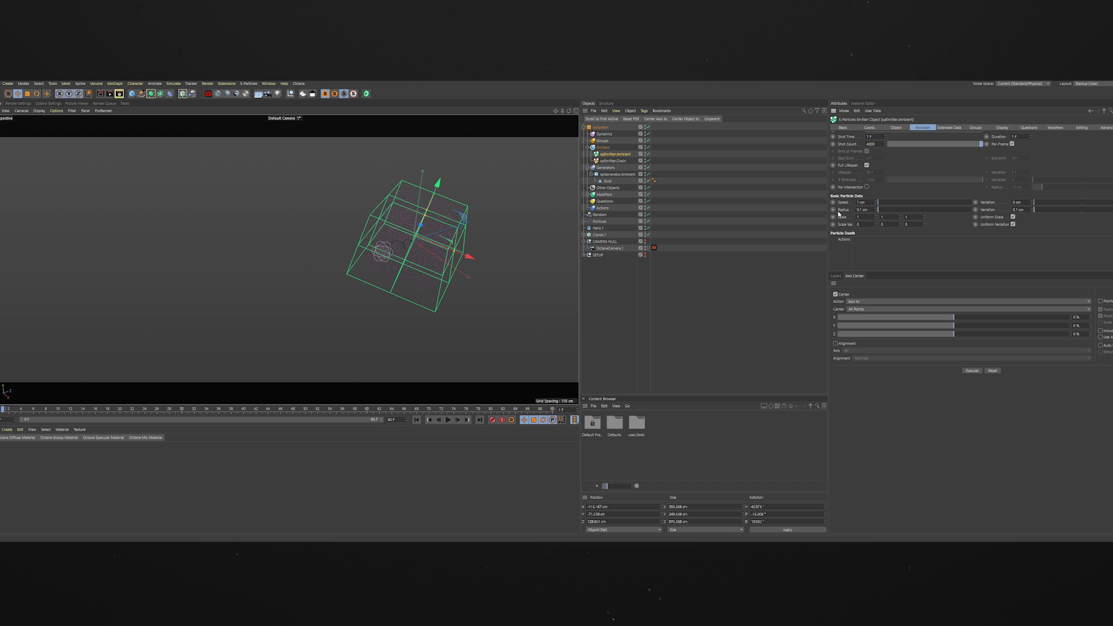
right_click_drag(411, 245, 535, 245, "alt")
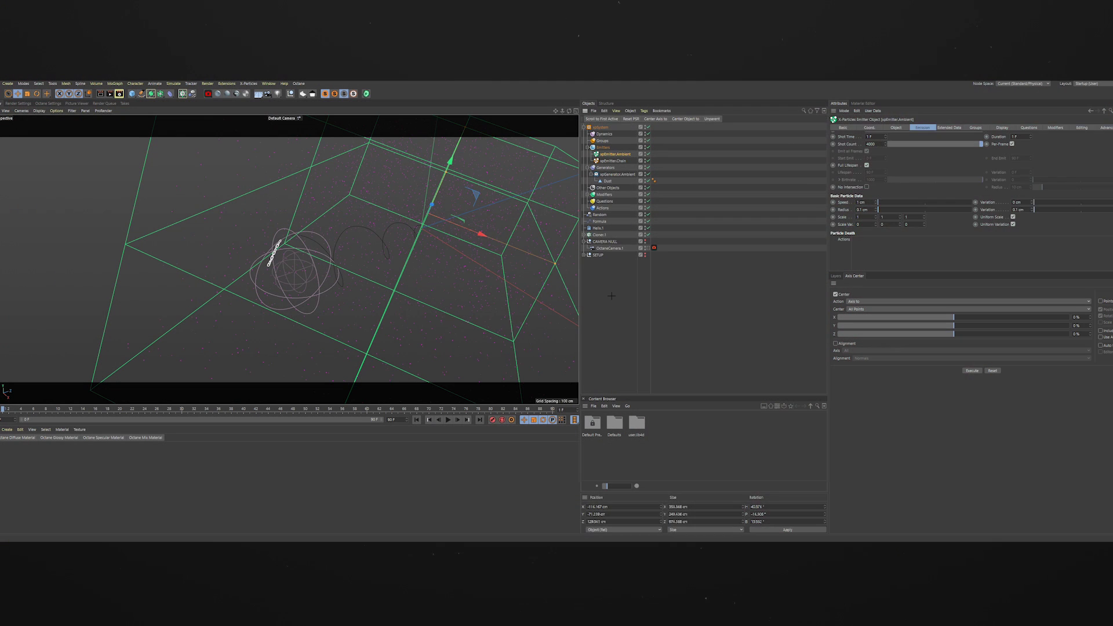
left_click(612, 299)
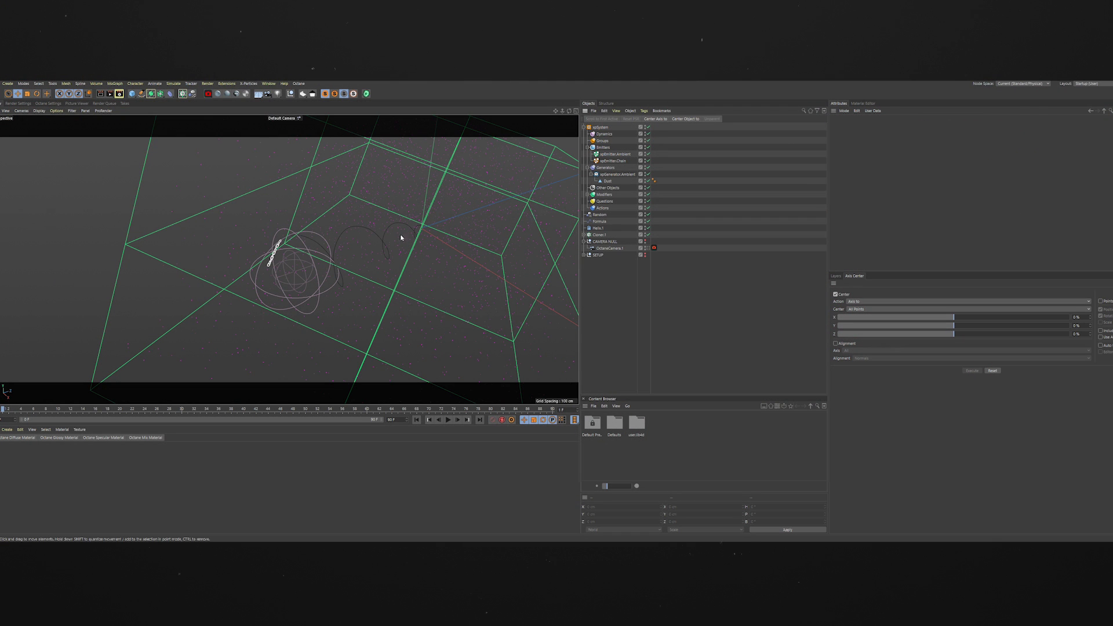
scroll(384, 245, "up", 6)
left_click_drag(401, 239, 329, 255, "alt")
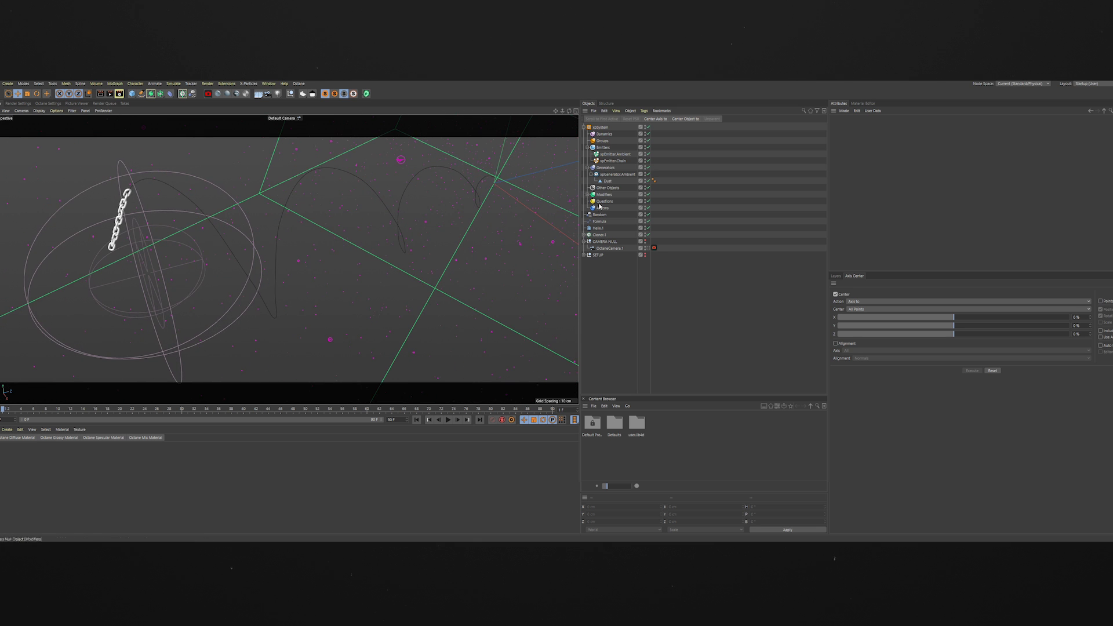
left_click(648, 248)
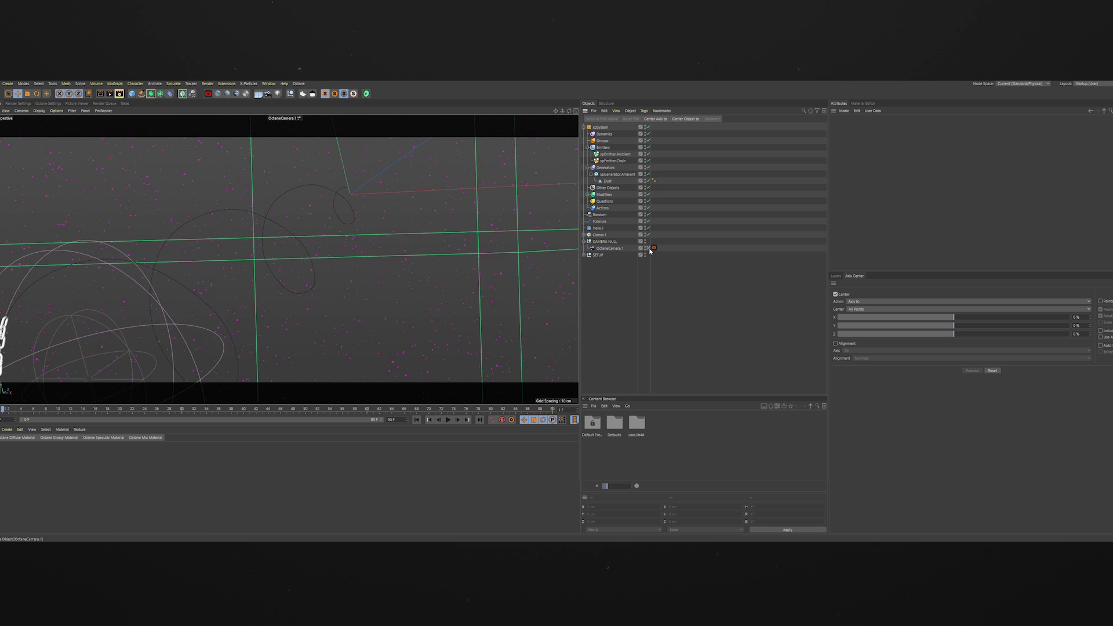
Step: Duplicate xpGenerator.Ambient together with its Dust child and rename the copy xpGenerator.Chain
left_click(618, 174)
left_click_drag(618, 175, 614, 185, "ctrl")
double_click(629, 187)
left_click(640, 187)
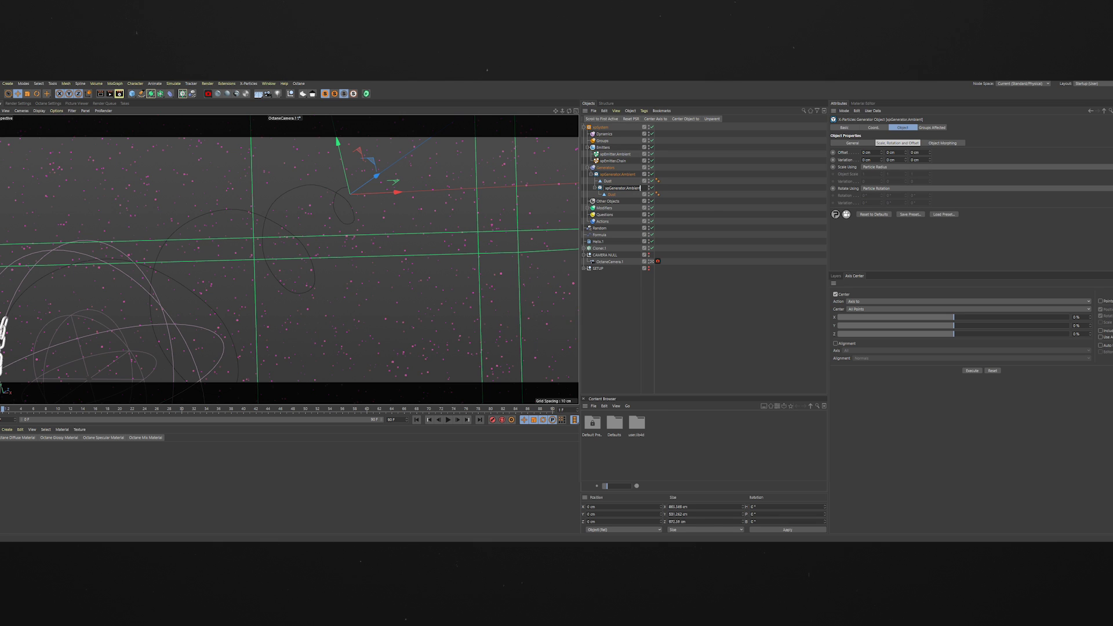
key("BackSpace")
key("BackSpace")
type("Chain")
key("Return")
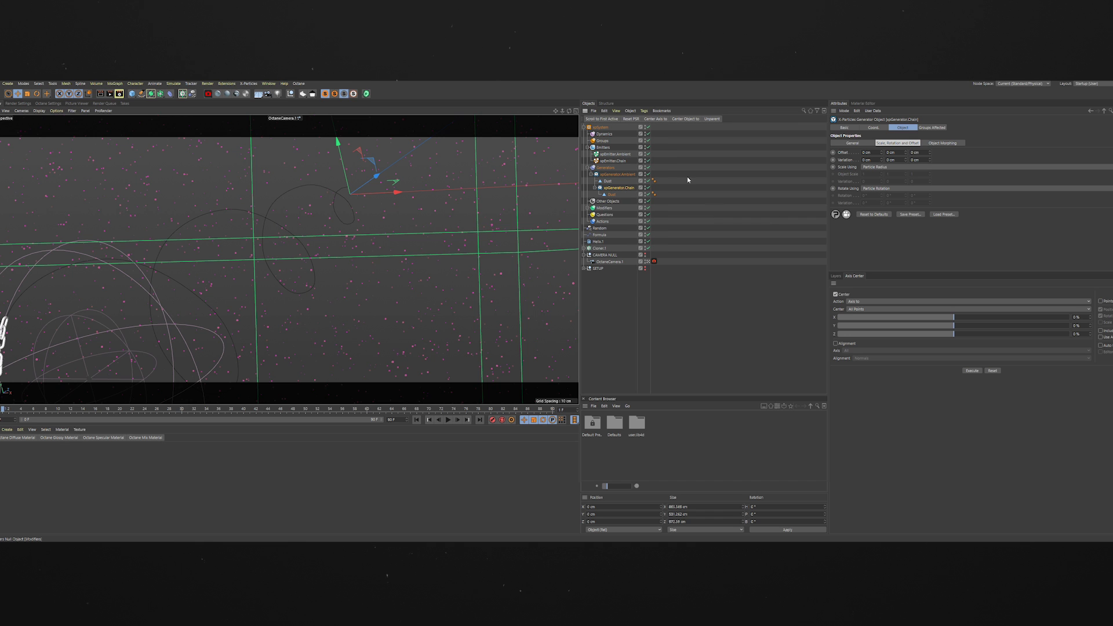
Step: Assign xpEmitter.Chain as the emitter of xpGenerator.Chain and play the simulation from the start
left_click(935, 128)
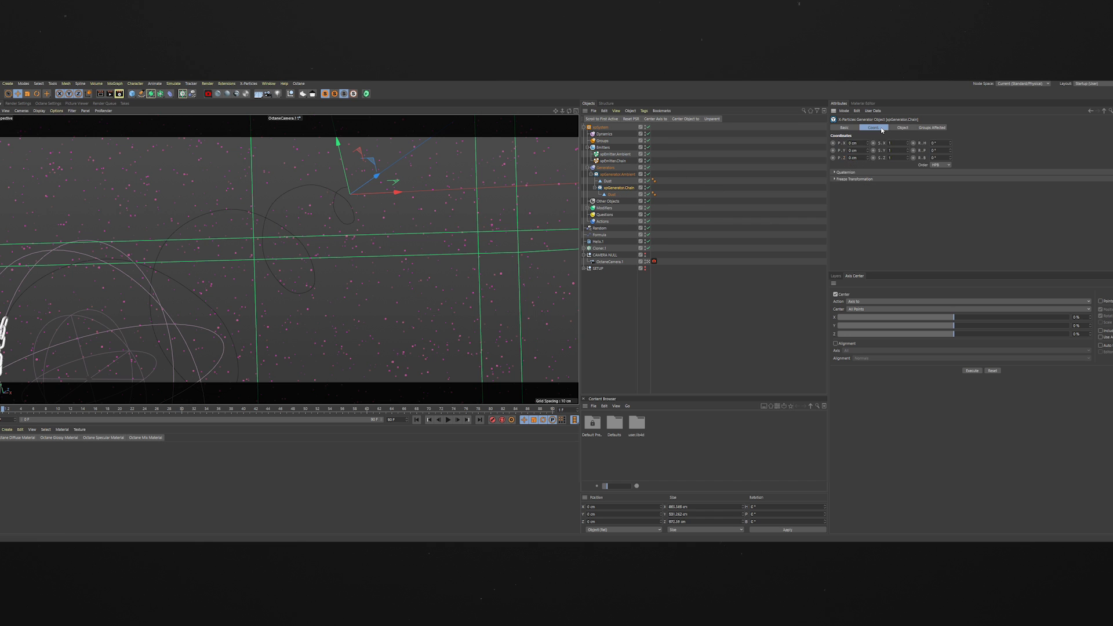
left_click(903, 128)
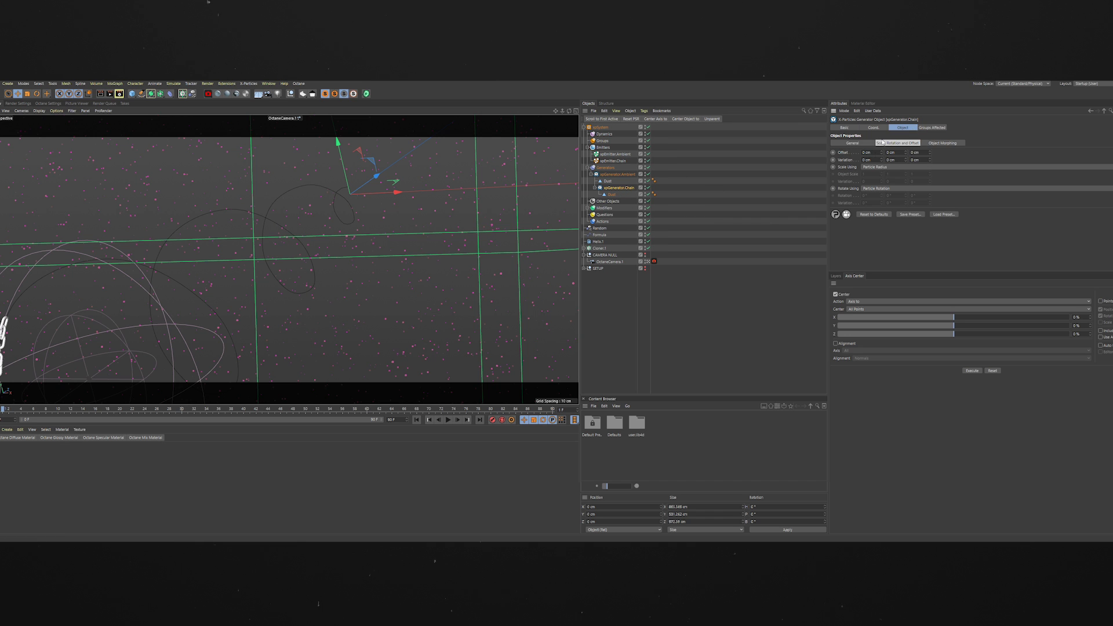
left_click(853, 144)
left_click_drag(615, 161, 873, 153)
left_click(417, 420)
left_click(448, 420)
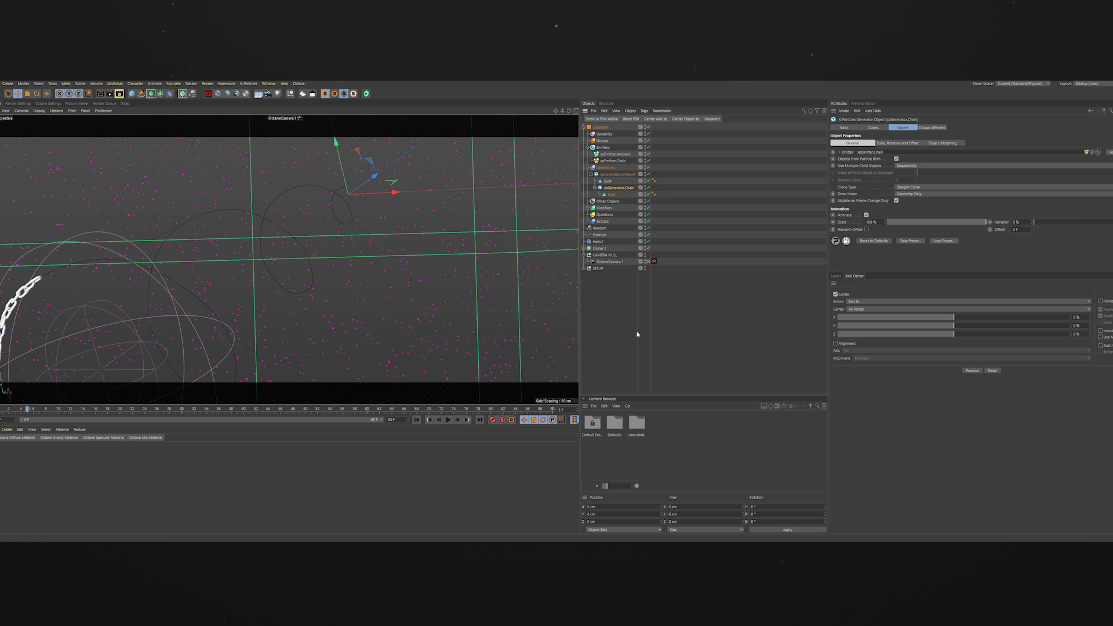
Step: Move xpGenerator.Chain out of xpGenerator.Ambient to sit directly under Generators, collapse both generators, and rewind and step the simulation
left_click(596, 188)
left_click(595, 188)
left_click_drag(601, 188, 601, 171)
left_click(591, 188)
left_click(592, 174)
left_click(609, 181)
left_click(416, 420)
left_click(458, 420)
left_click(458, 420)
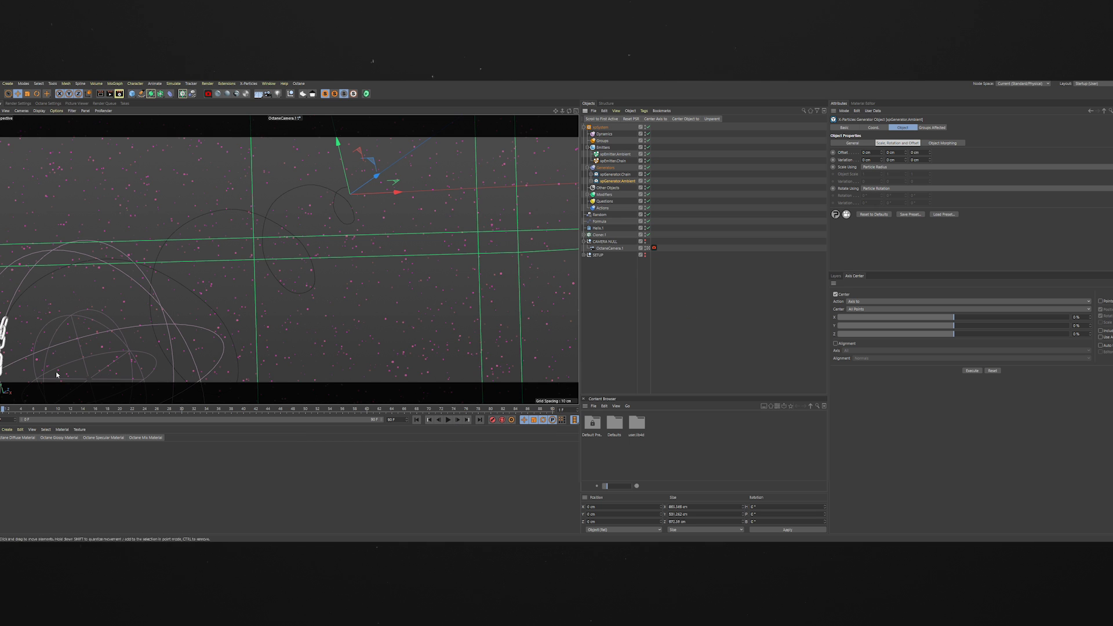
Step: Examine the chain links and surrounding particles up close outside the Octane camera, and return to the camera view
left_click(647, 248)
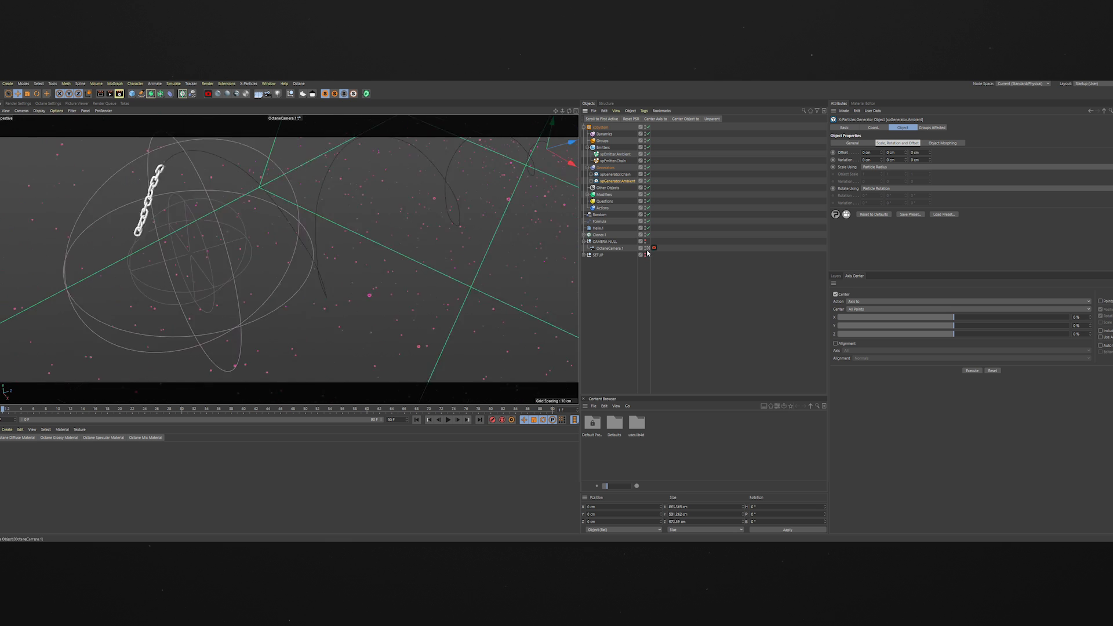
right_click_drag(123, 207, 142, 81, "alt")
middle_click_drag(134, 142, 188, 251, "alt")
left_click_drag(166, 253, 220, 243, "alt")
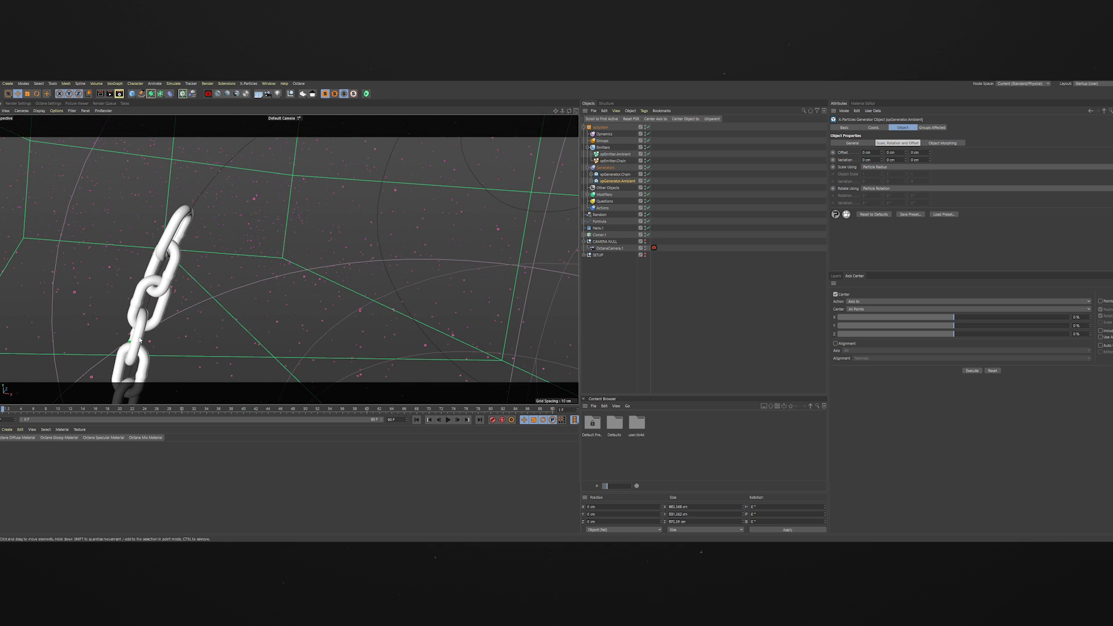
middle_click_drag(139, 341, 197, 259, "alt")
right_click_drag(197, 259, 256, 261, "alt")
left_click_drag(196, 259, 246, 263, "alt")
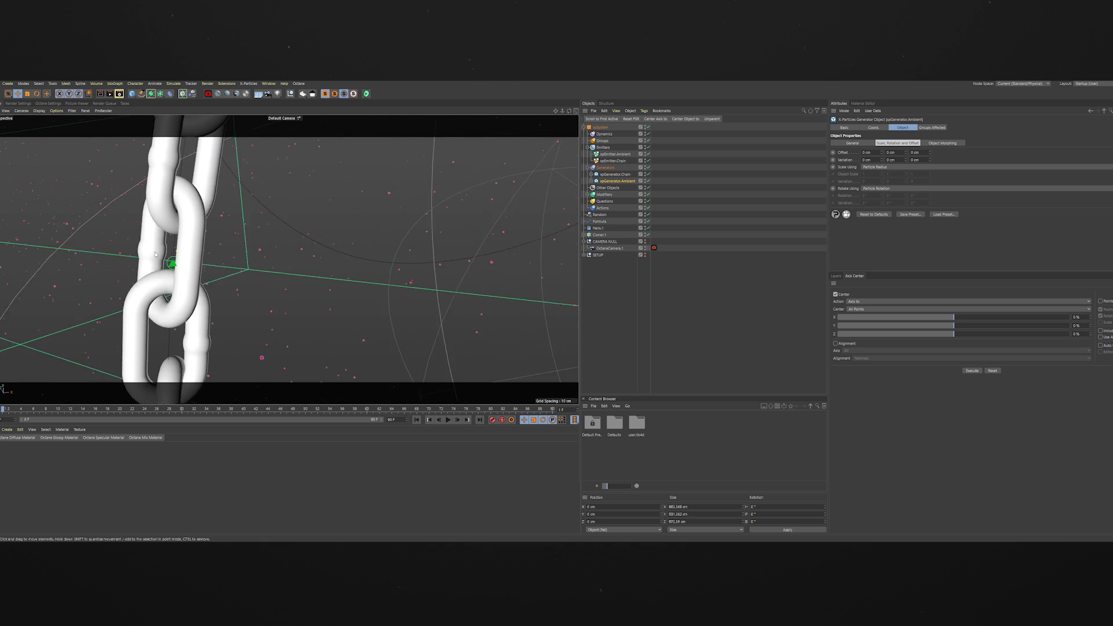
left_click(648, 248)
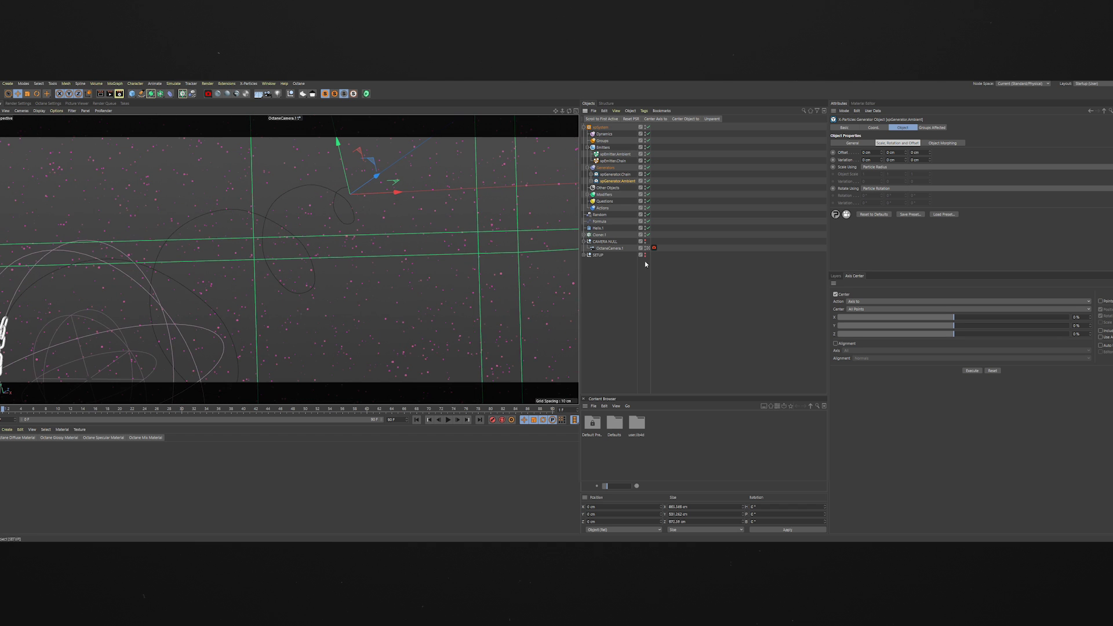
Step: Enable Use Rotation in xpEmitter.Ambient's extended data and make sure it is also enabled for xpEmitter.Chain
left_click(664, 339)
left_click(622, 154)
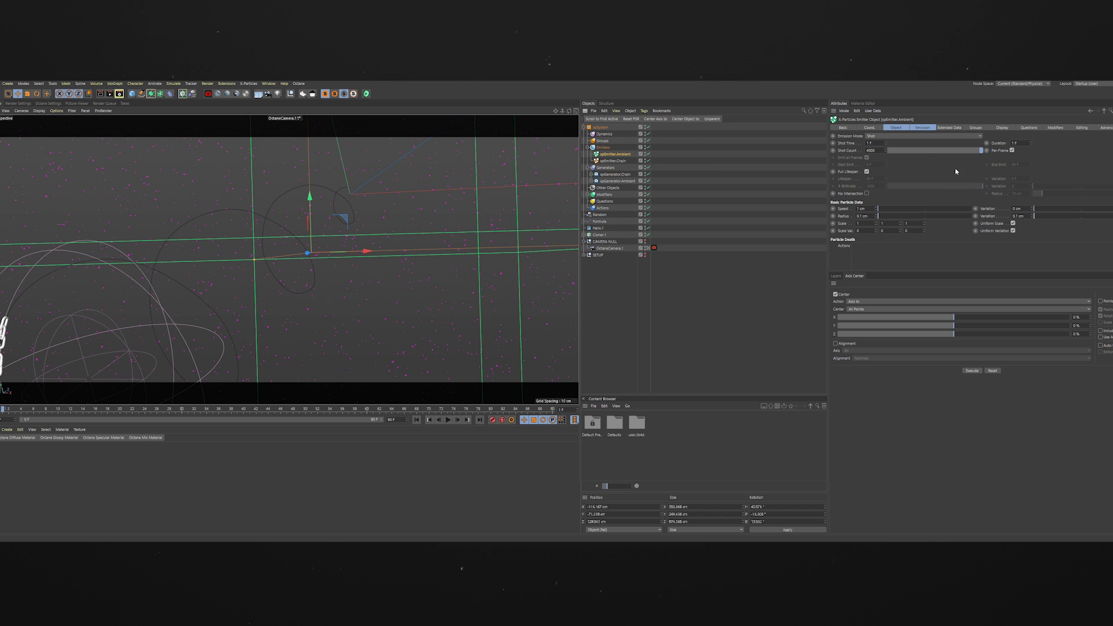
scroll(1102, 171, "up", 3)
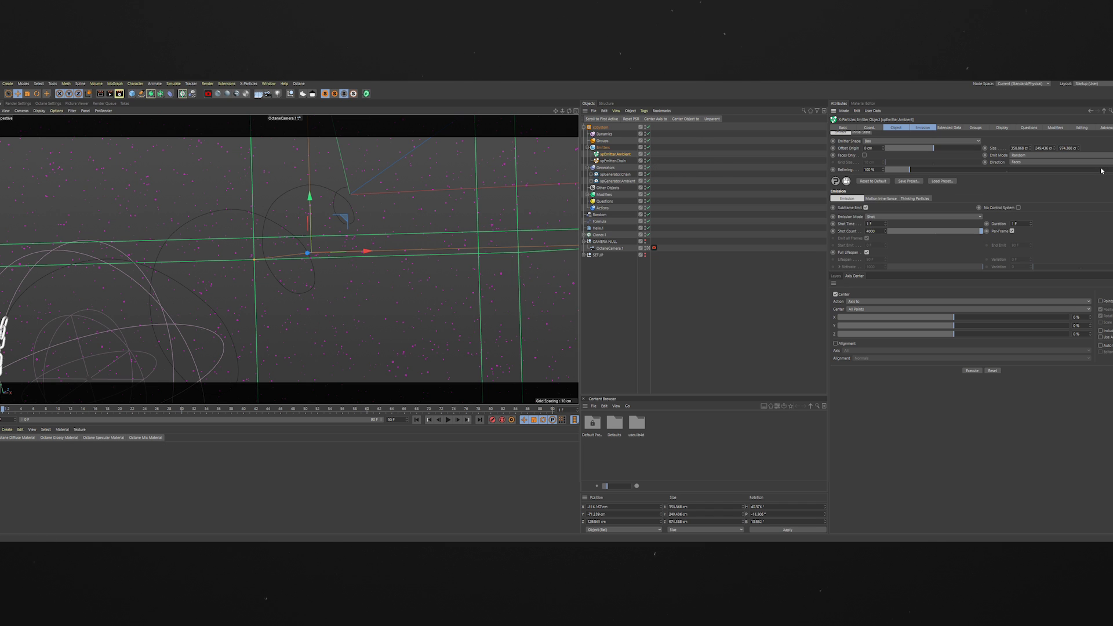
left_click(923, 128)
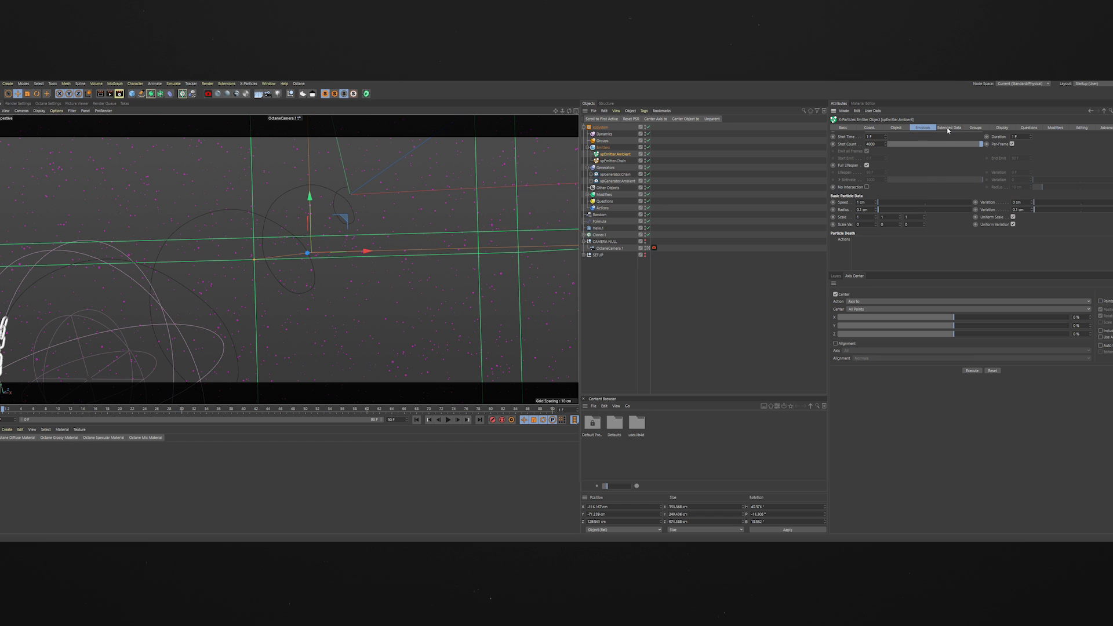
left_click(949, 128)
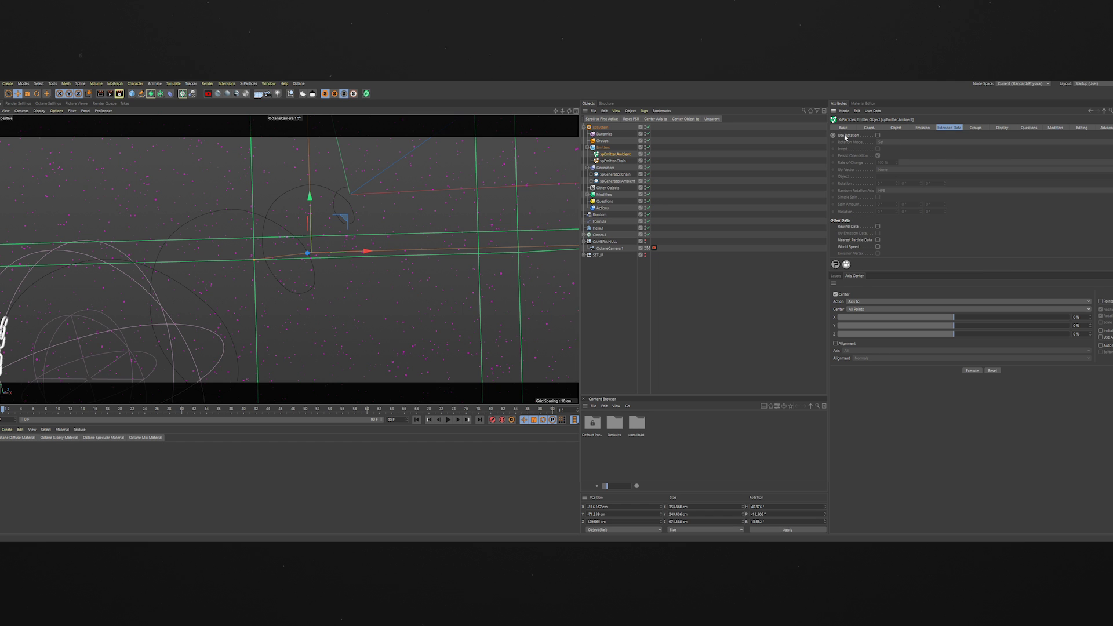
left_click(878, 135)
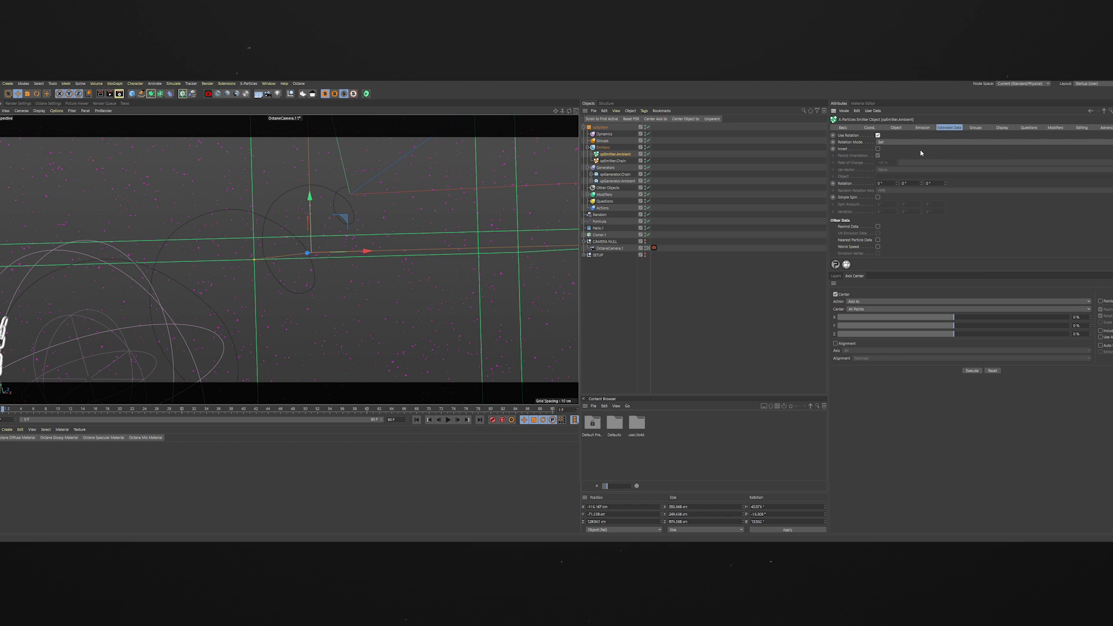
left_click(613, 160)
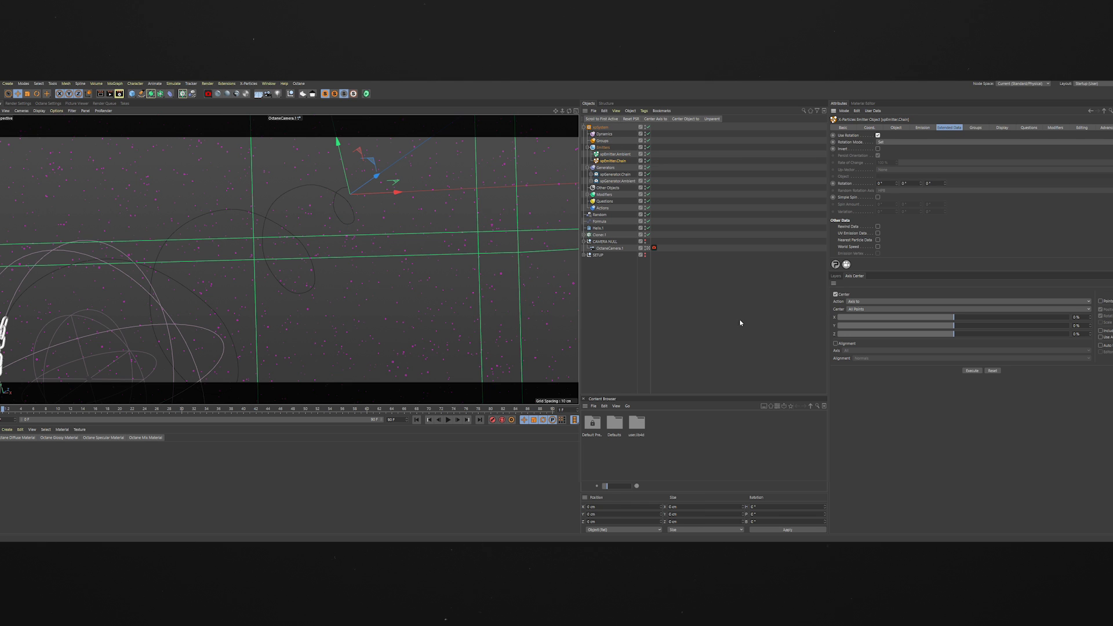
Step: Clear the selection and replay the simulation from the start to check the particles along the growing chain
left_click(674, 324)
left_click(417, 420)
left_click(449, 420)
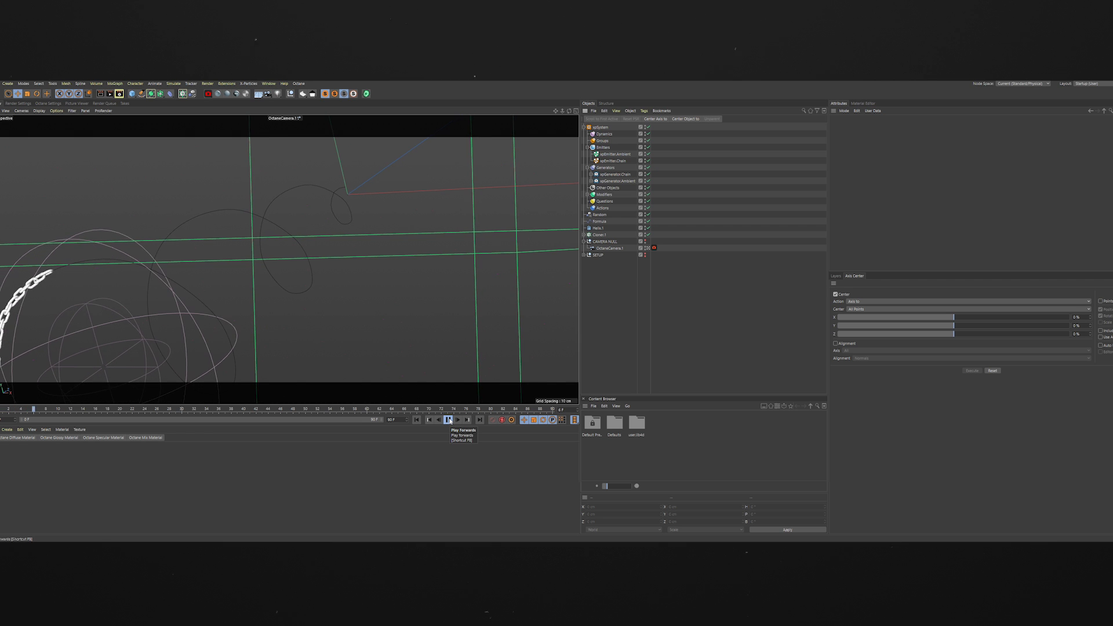
left_click(450, 421)
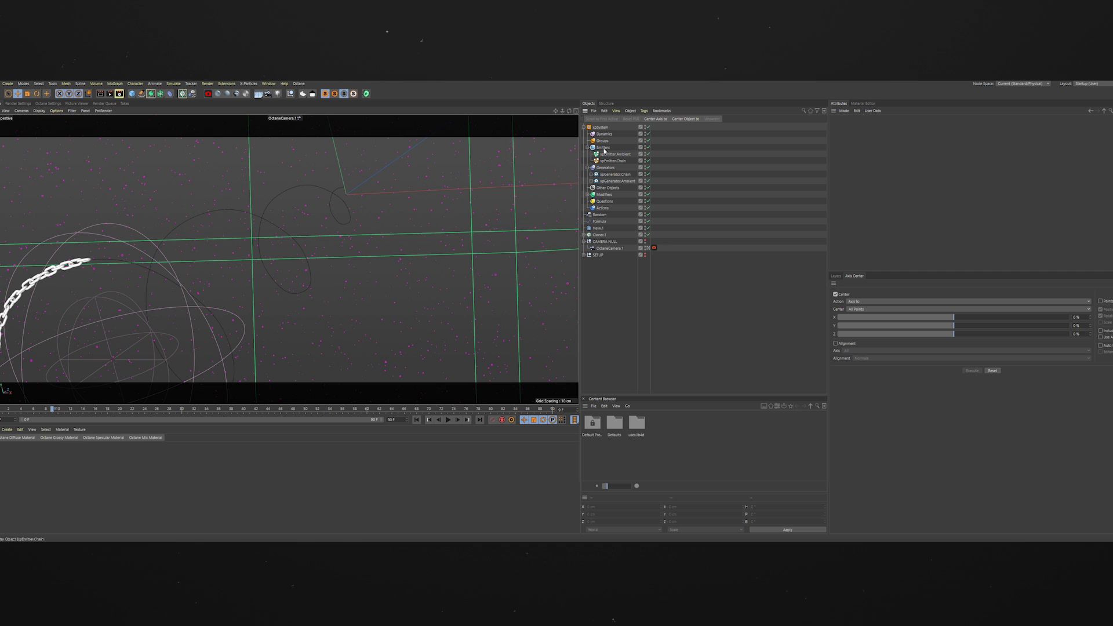
Step: Add an xpCache object to xpSystem and build its cache in the folder xpCache_Chain Shot_01
left_click(584, 127)
left_click(601, 127)
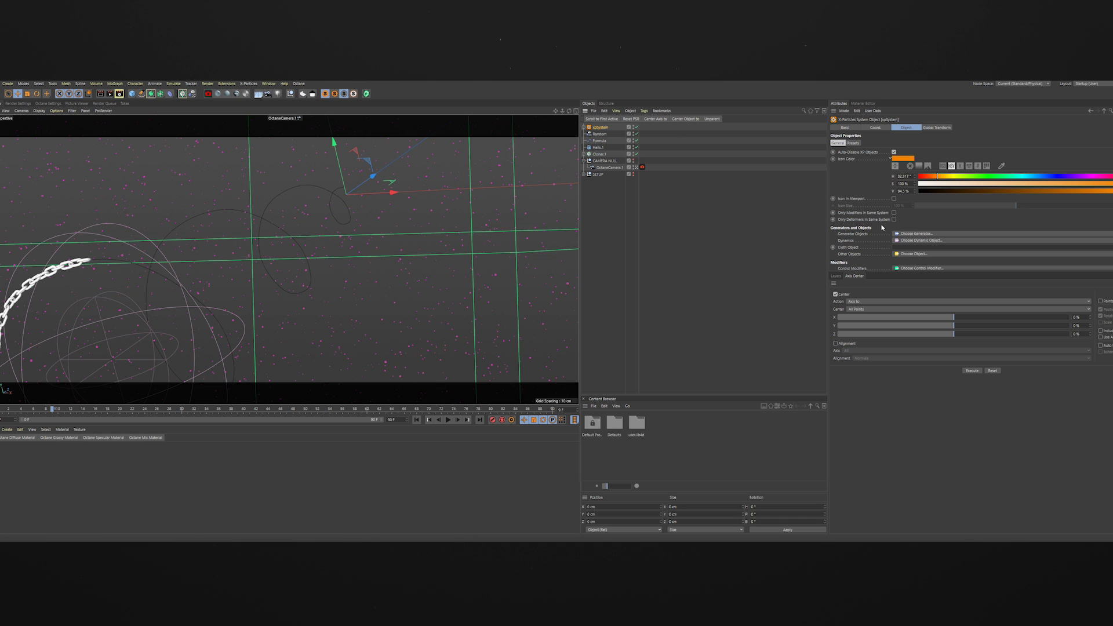
left_click(920, 256)
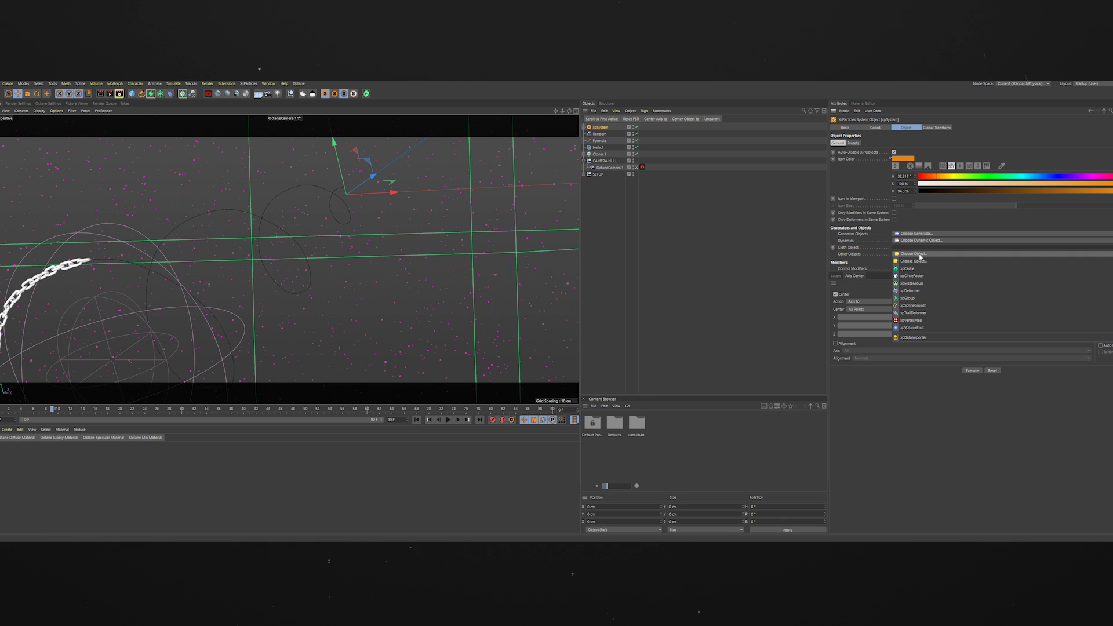
left_click(921, 271)
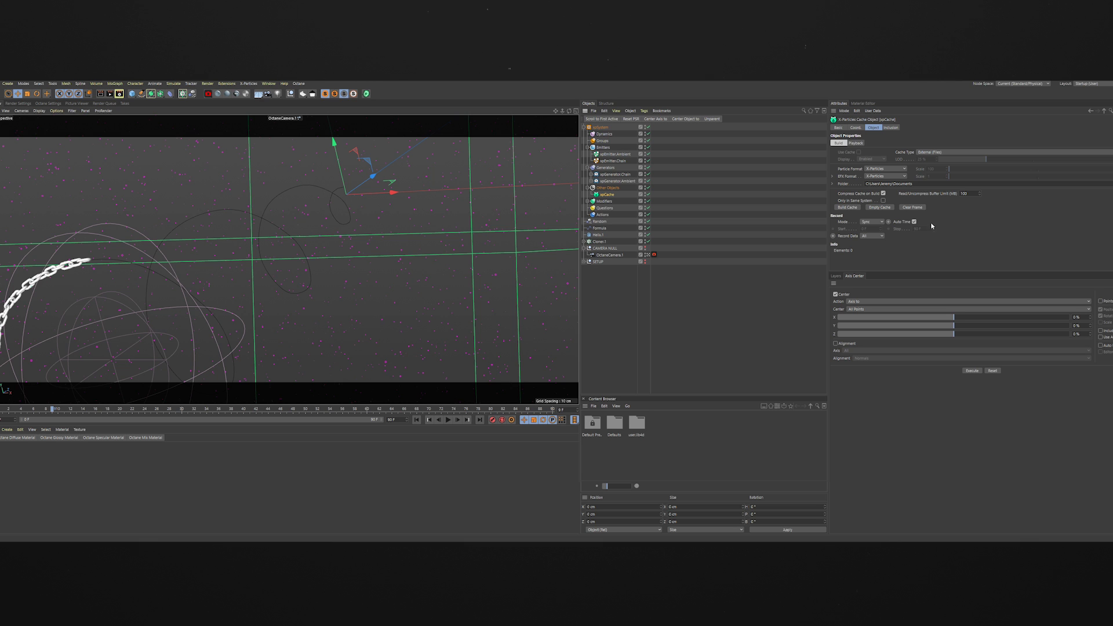
left_click(844, 208)
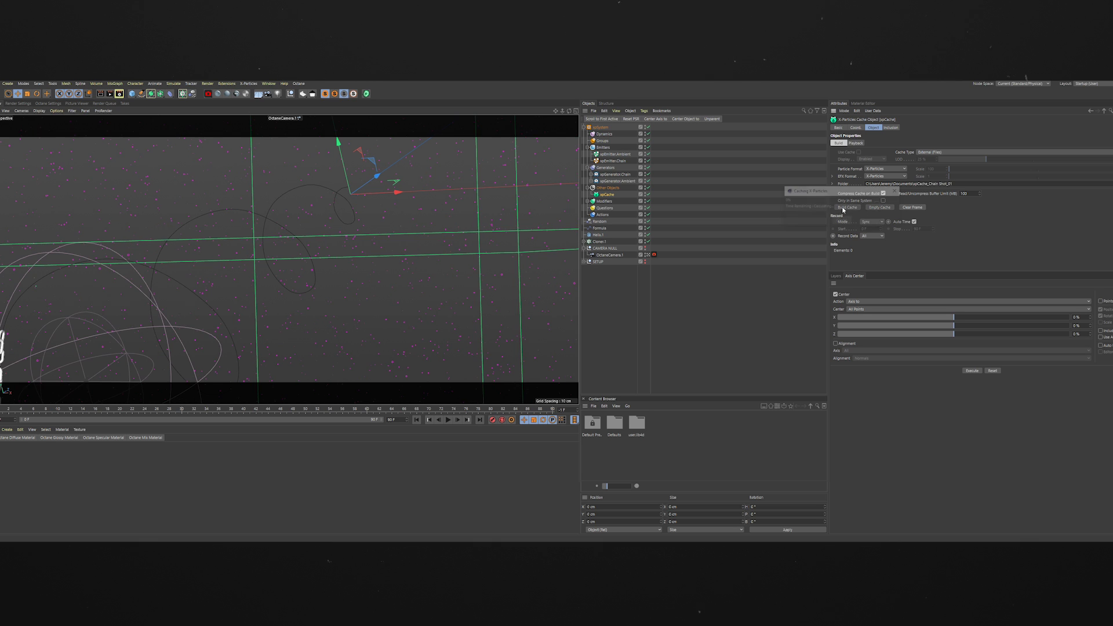